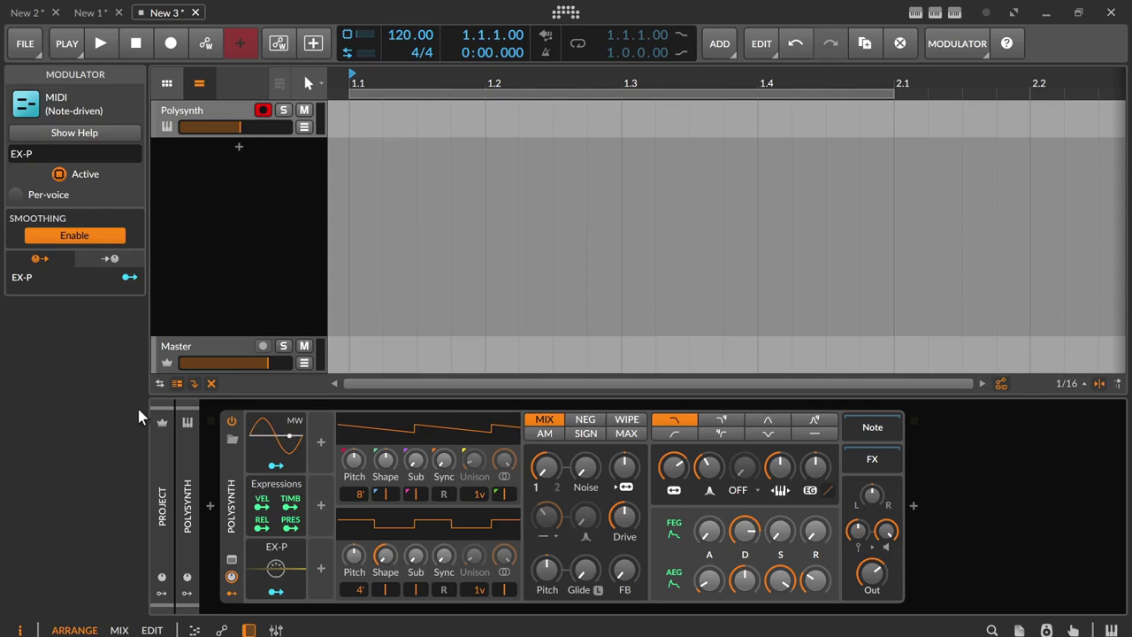
Search 'segm' among modulators, filter to Envelope, and add Segments to the Polysynth
left_click(320, 443)
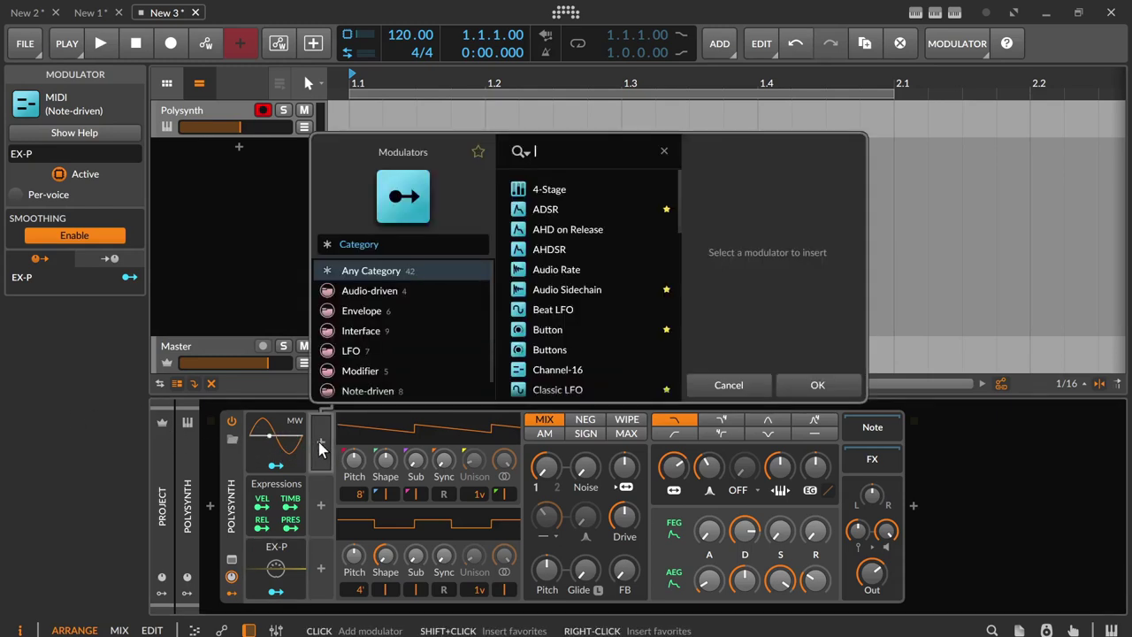
type("segmen")
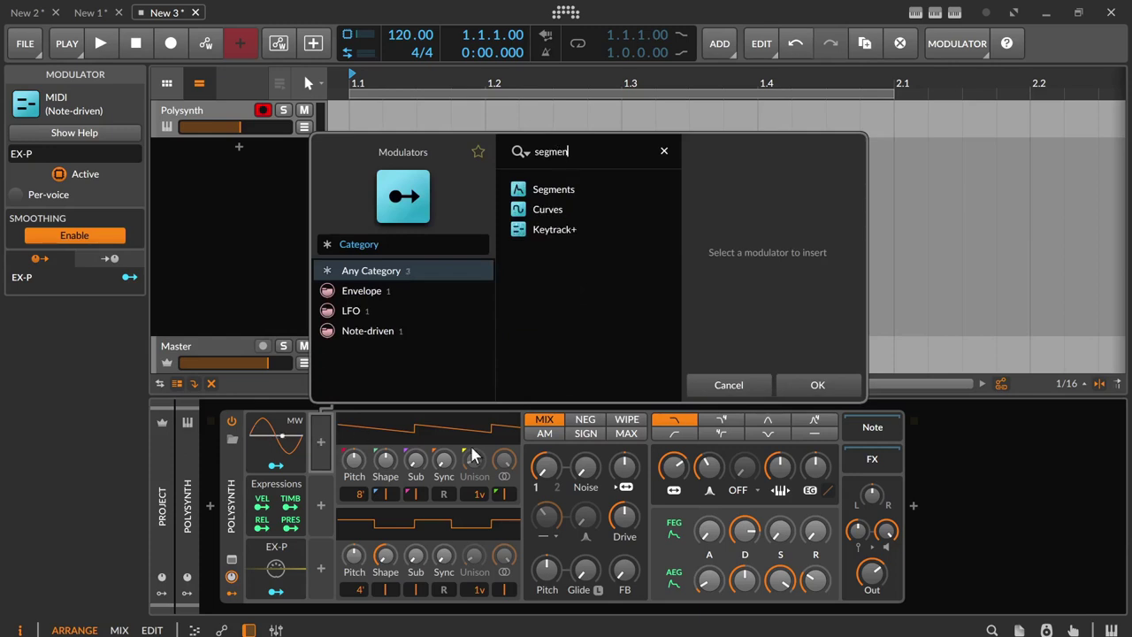
left_click(415, 297)
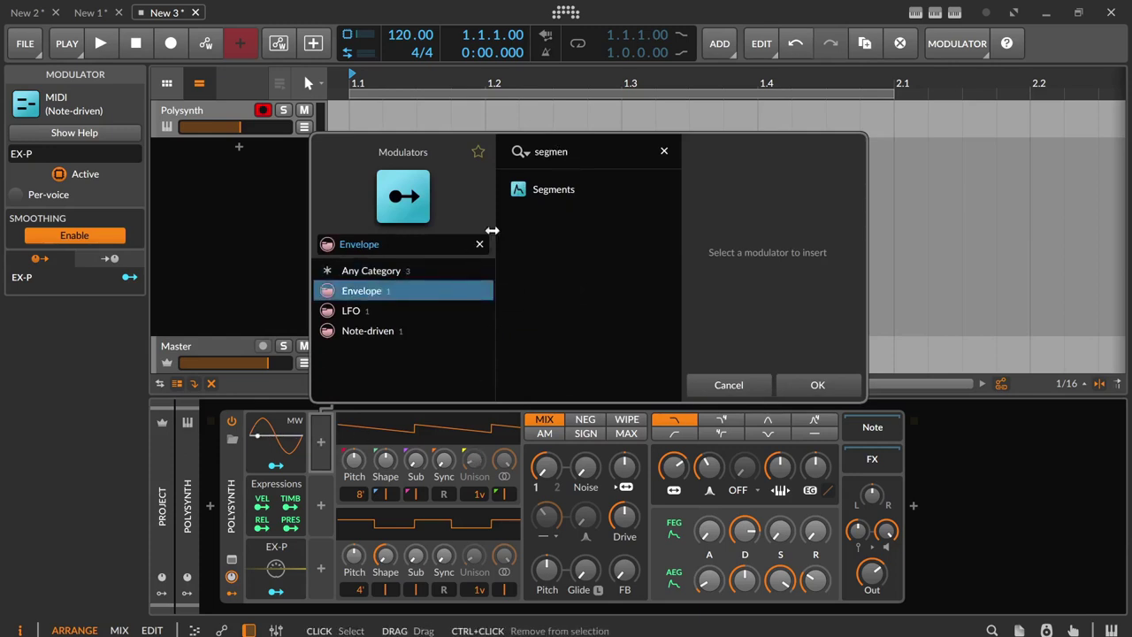
left_click(576, 191)
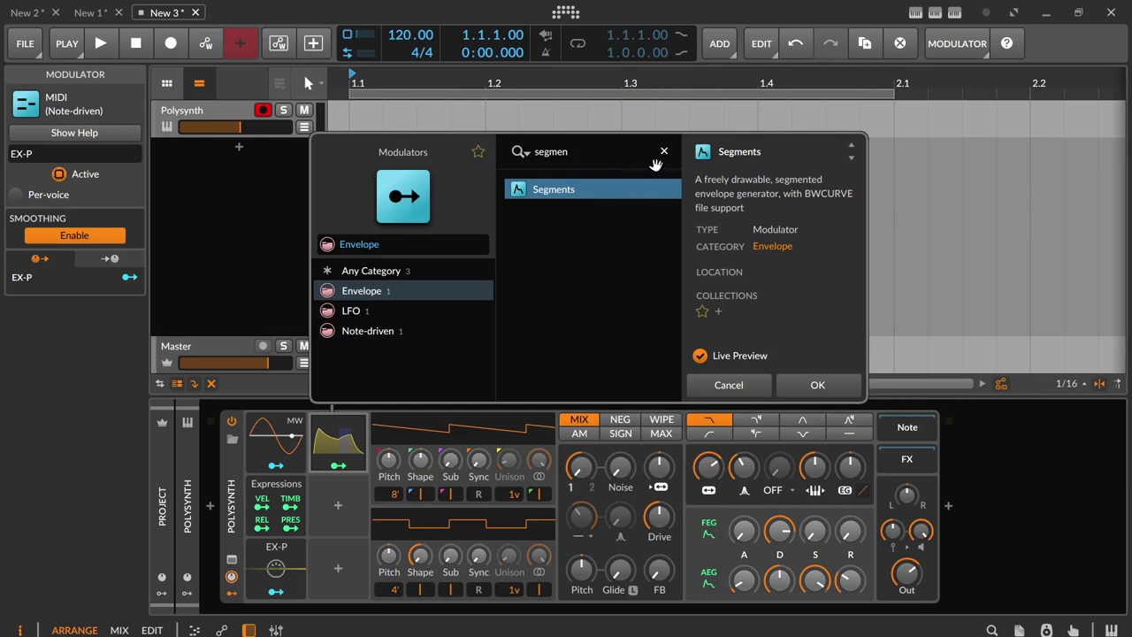
left_click(664, 151)
left_click(409, 315)
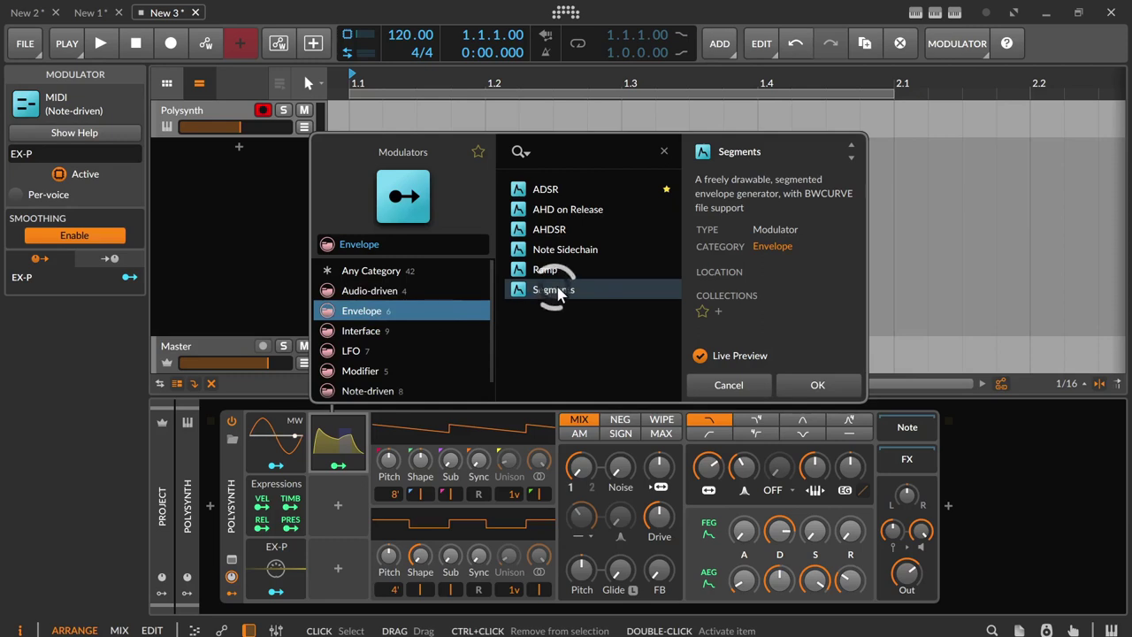
left_click(582, 292)
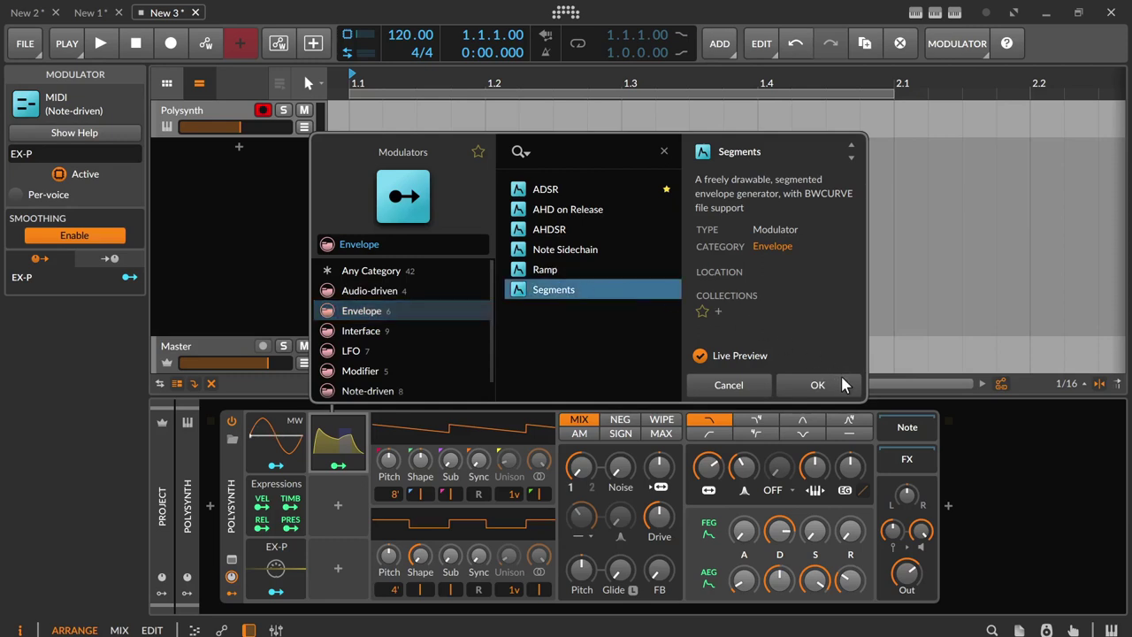
left_click(817, 385)
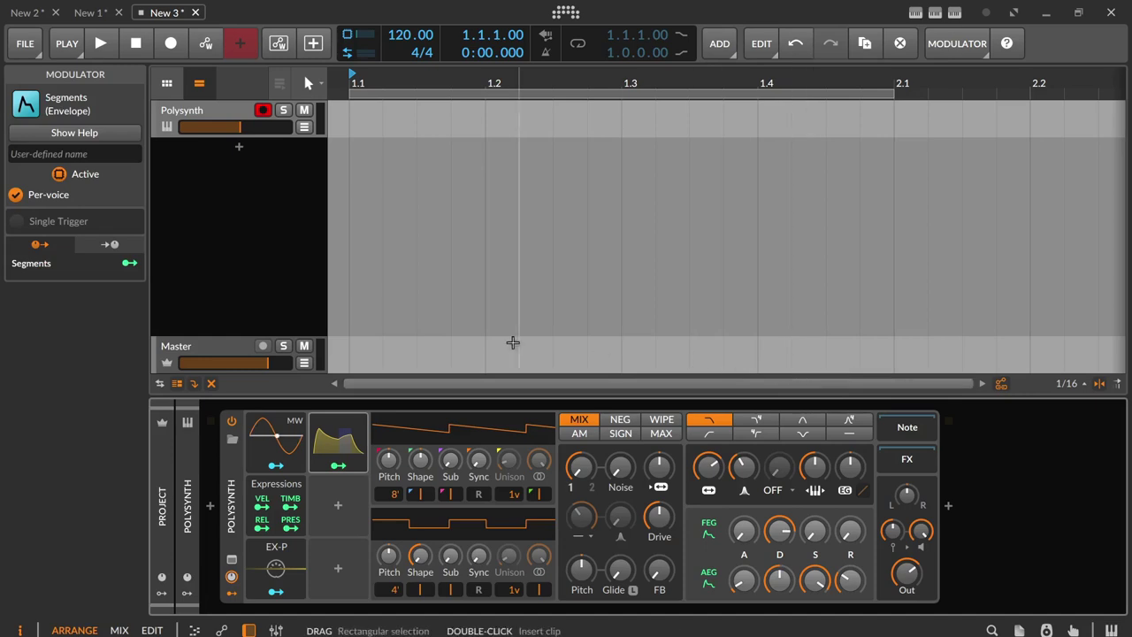
Expand the Segments modulator, leaving Per-voice and Single Trigger both switched off
left_click(16, 195)
left_click(16, 223)
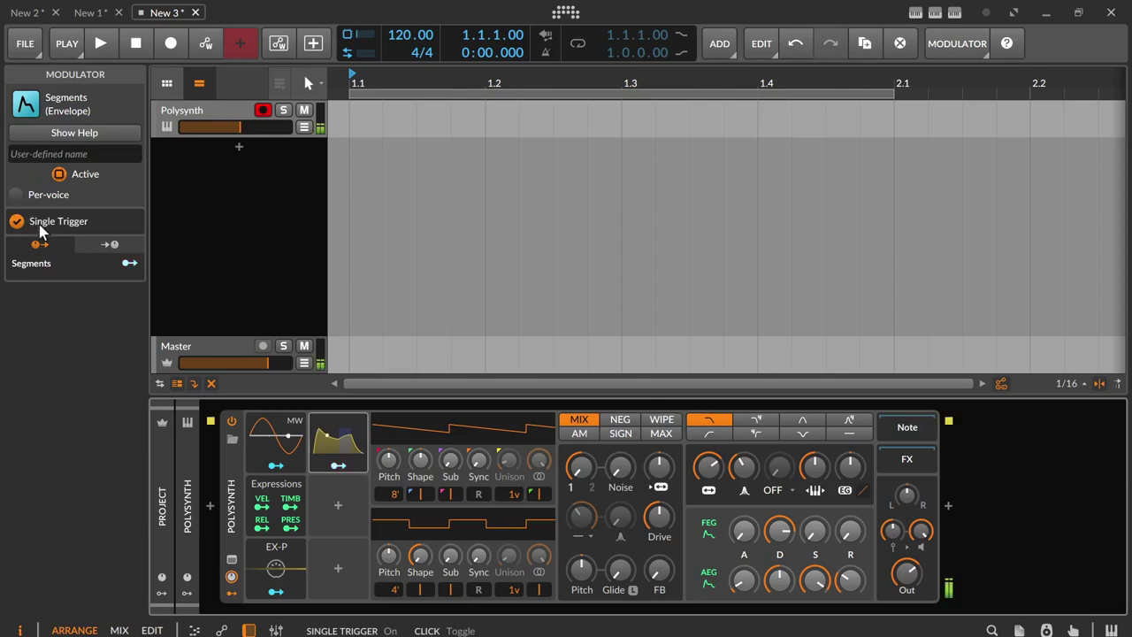
left_click(360, 443)
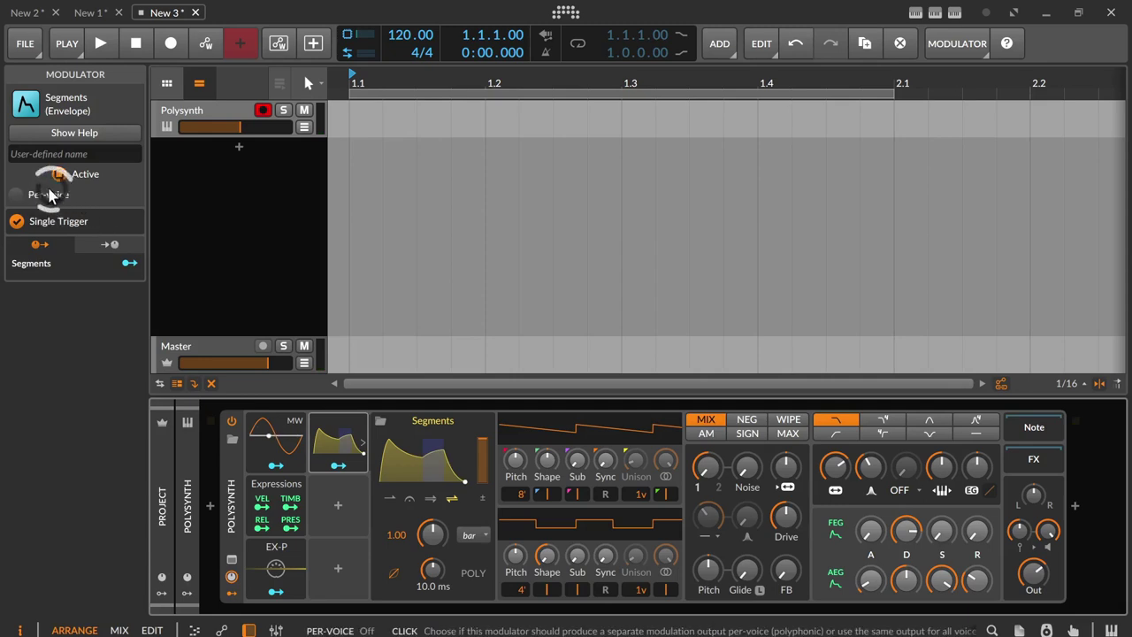
left_click(18, 196)
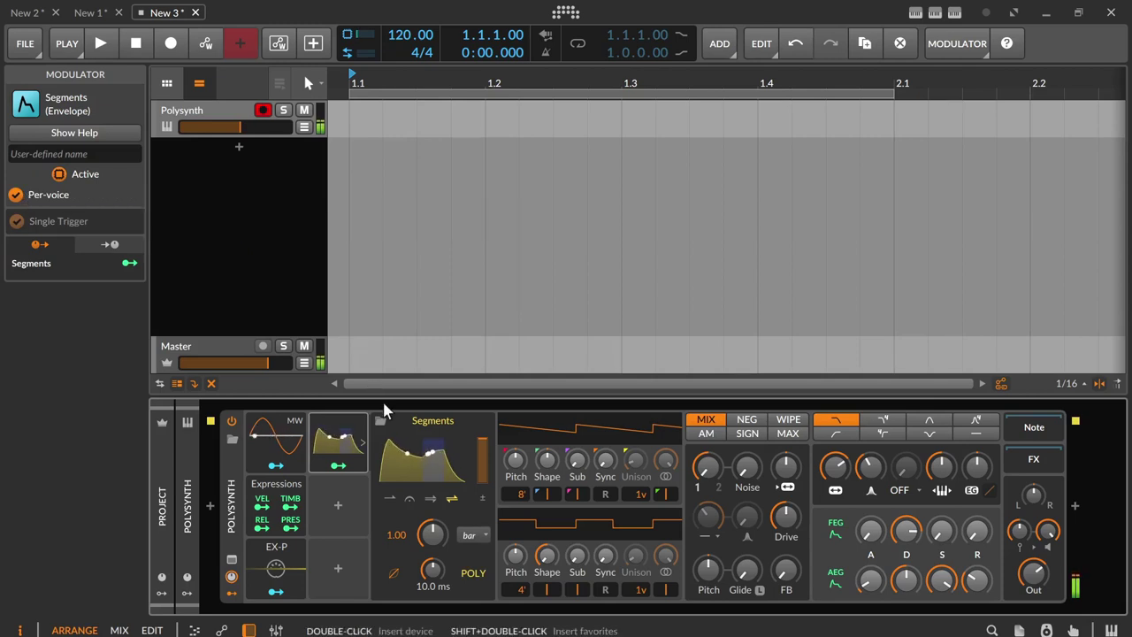
left_click(478, 580)
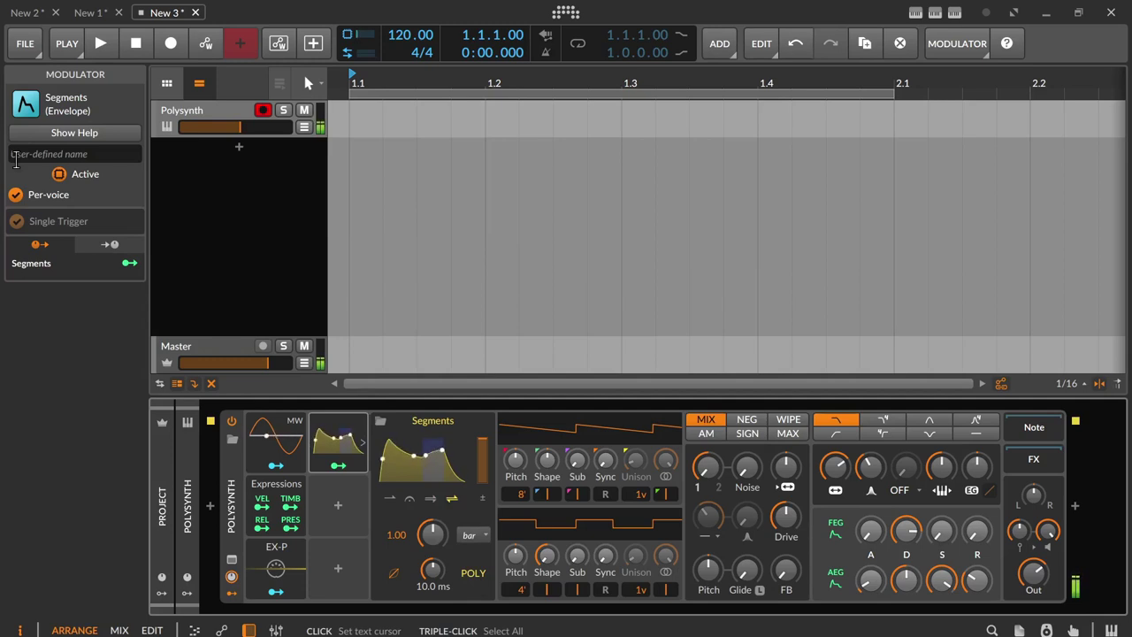
left_click(23, 200)
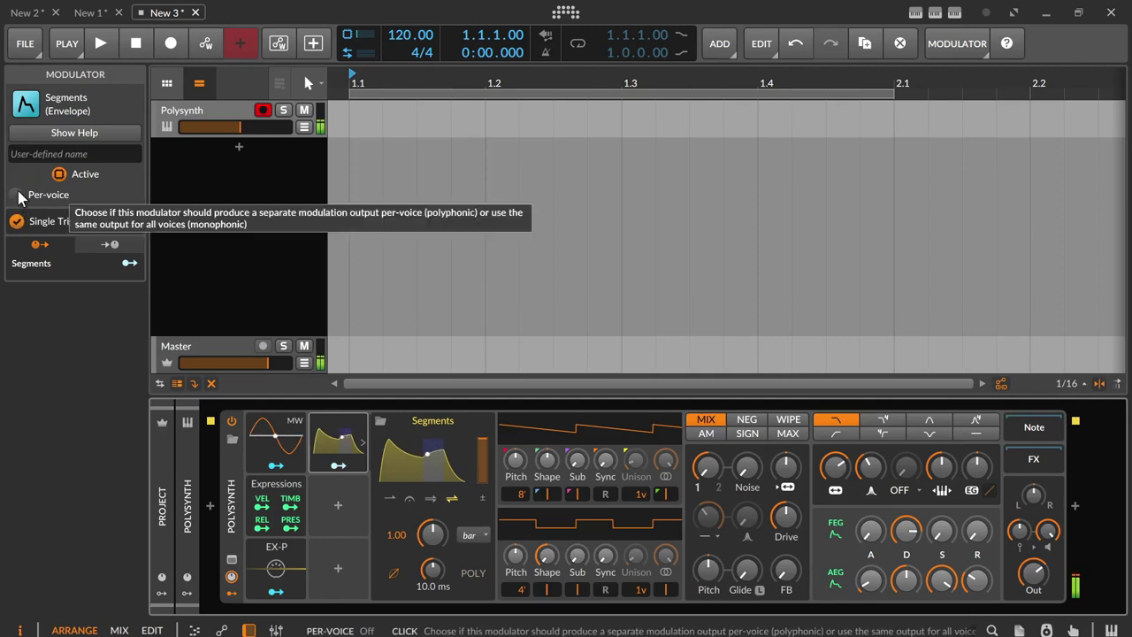
left_click(20, 221)
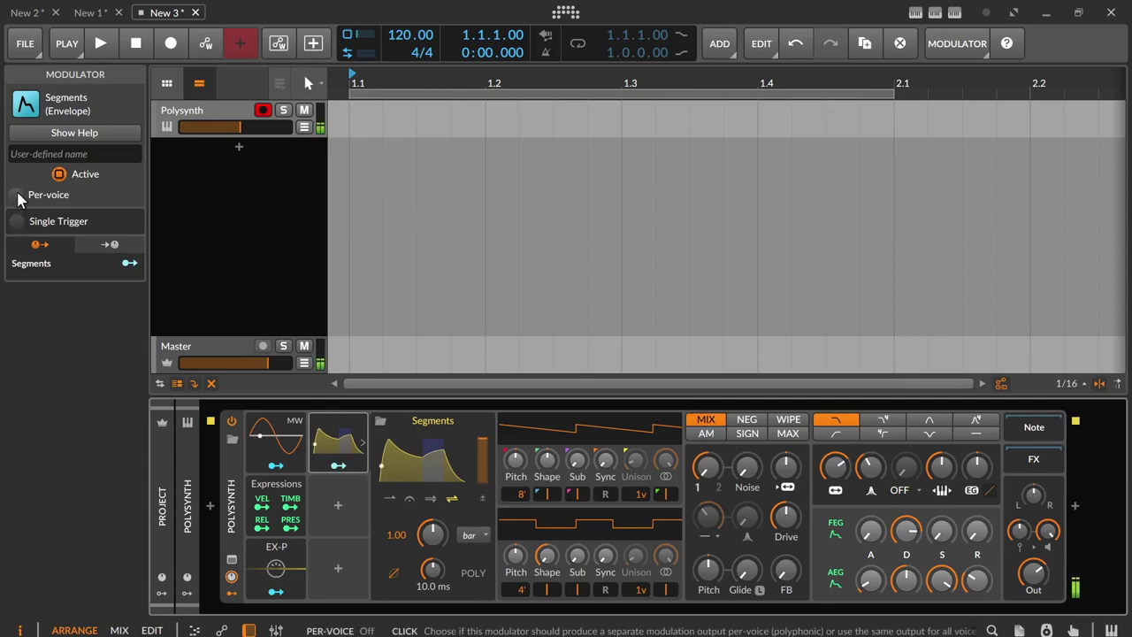
Enter the custom name 'Label Me', then delete it to keep the default name
left_click(39, 154)
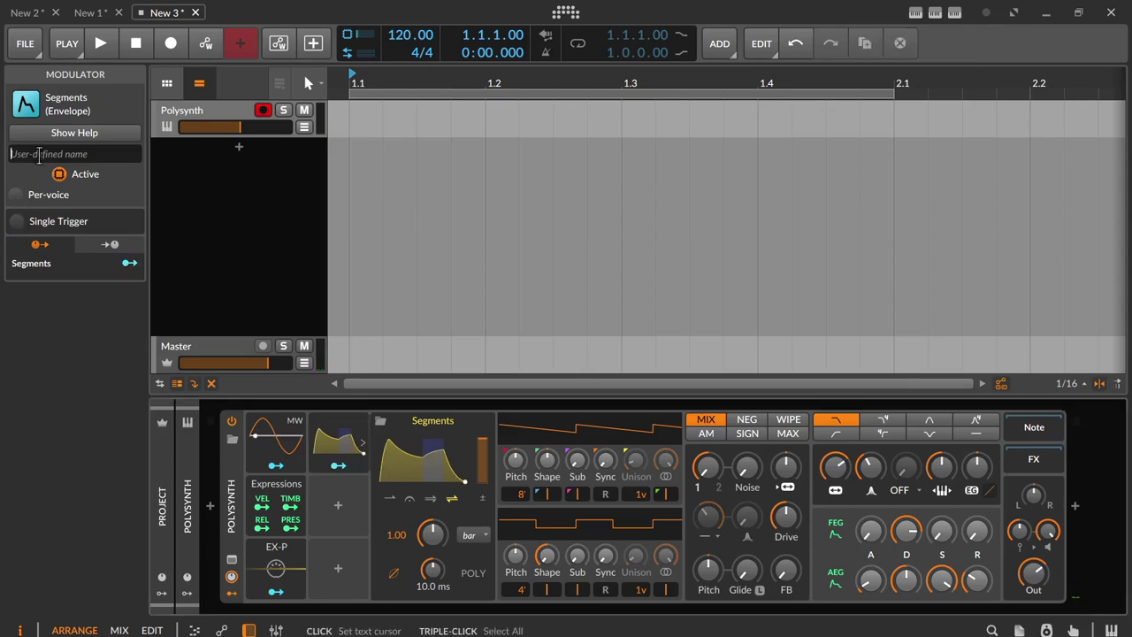
type("Label Me")
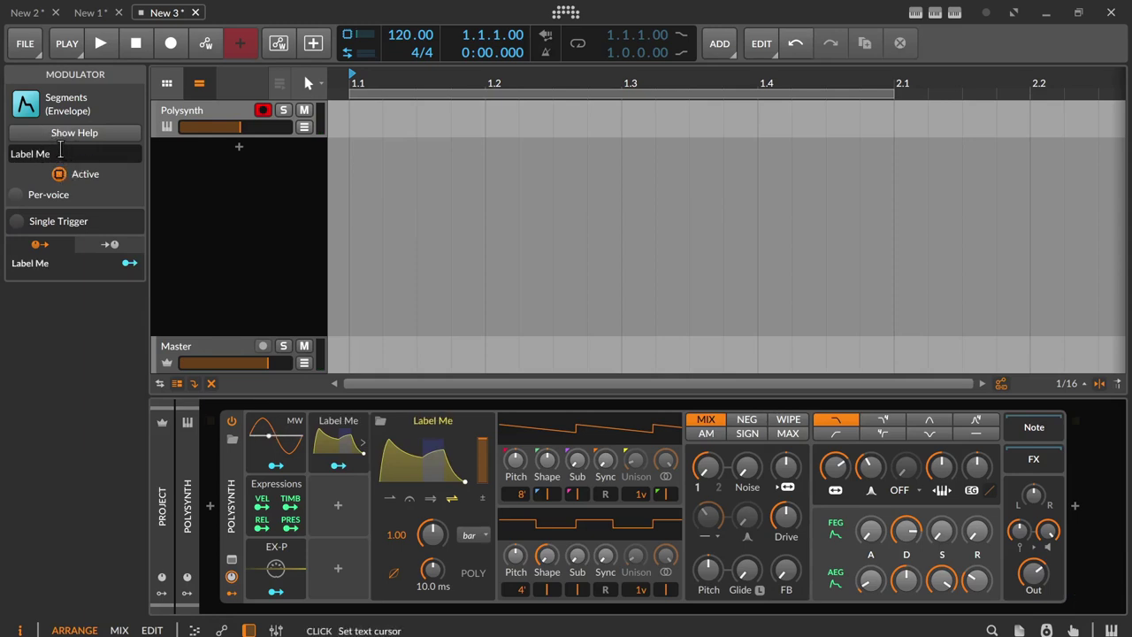
triple_click(56, 151)
key("BackSpace")
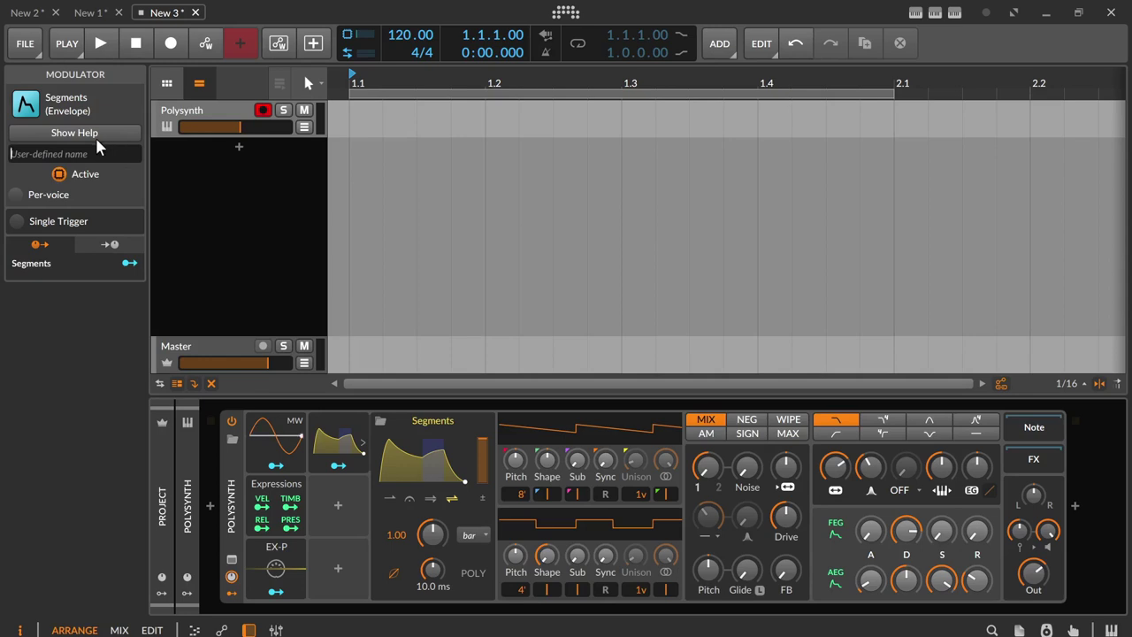
left_click(96, 135)
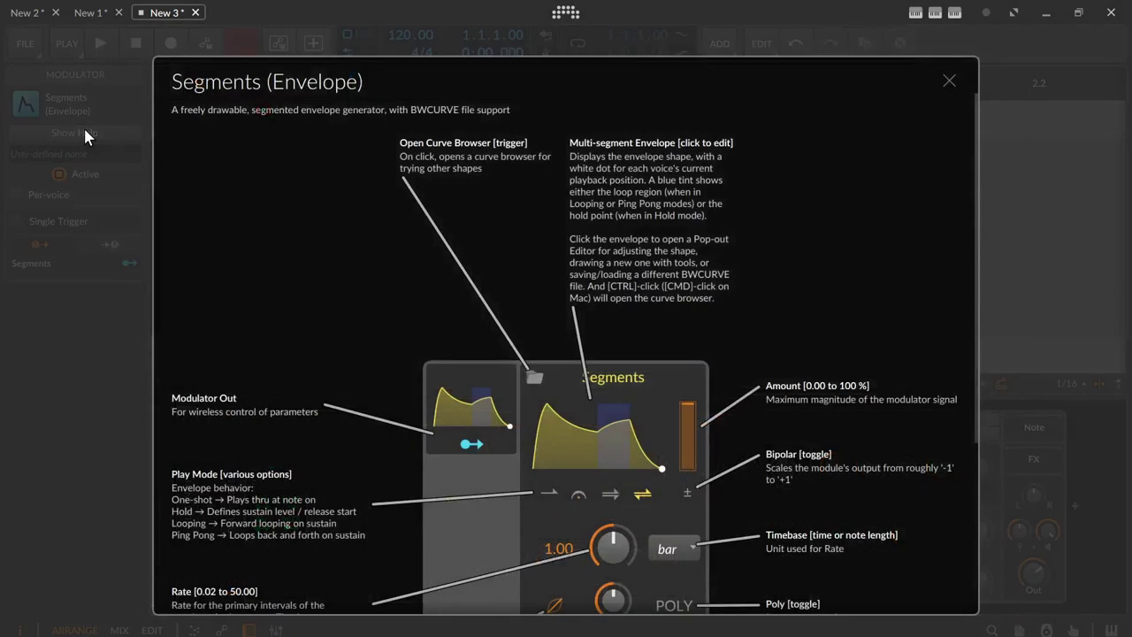
scroll(397, 229, "down", 3)
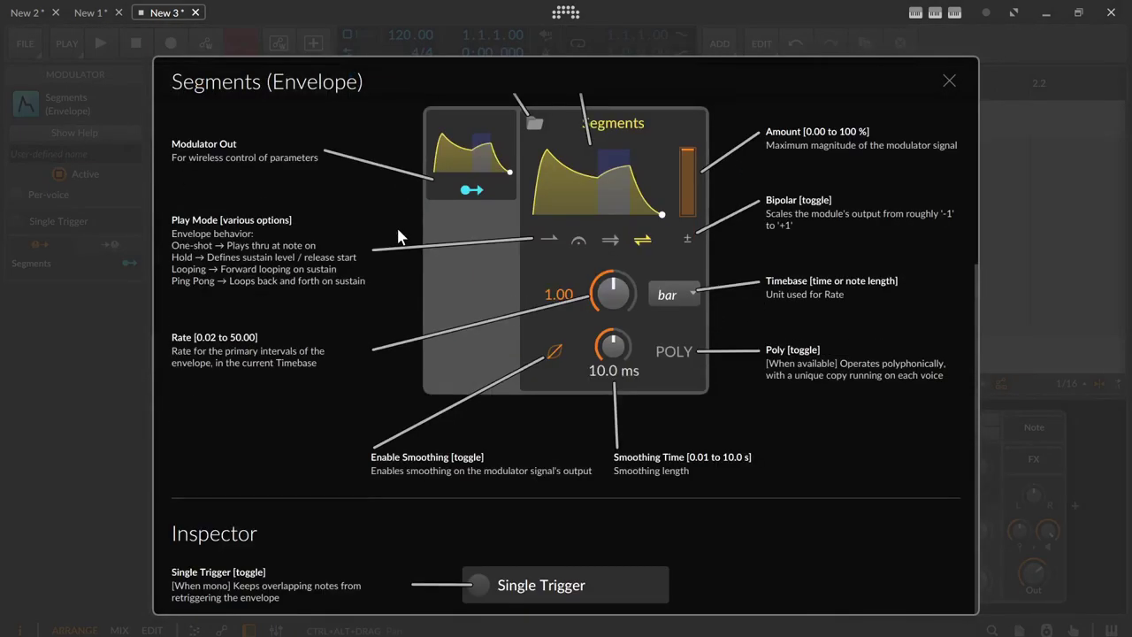
scroll(397, 231, "up", 3)
key("Escape")
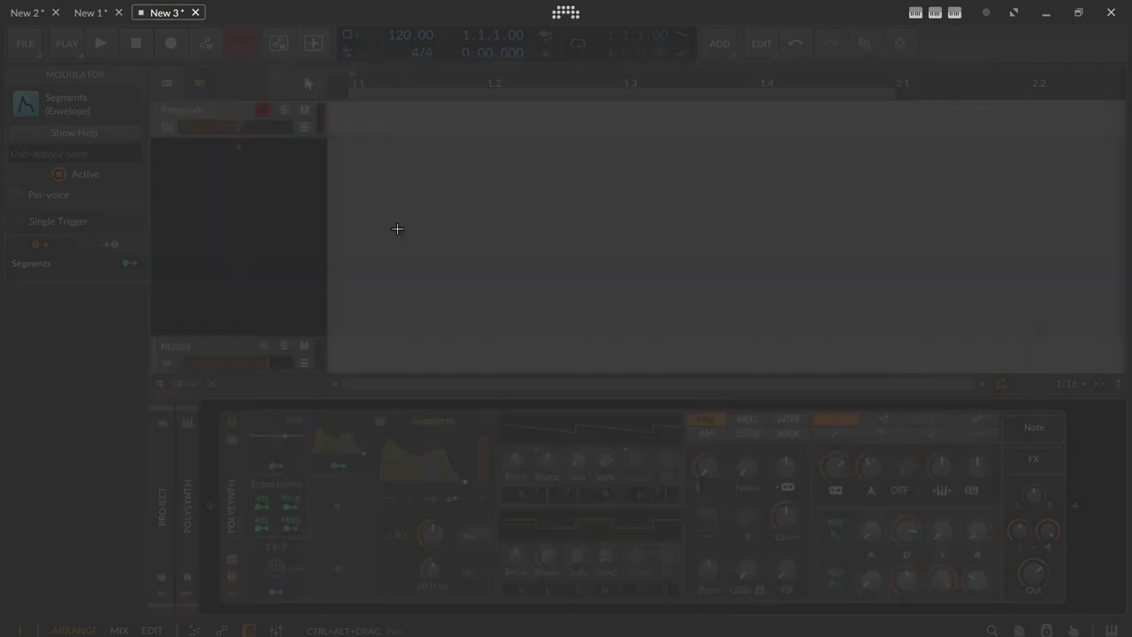
left_click(334, 442)
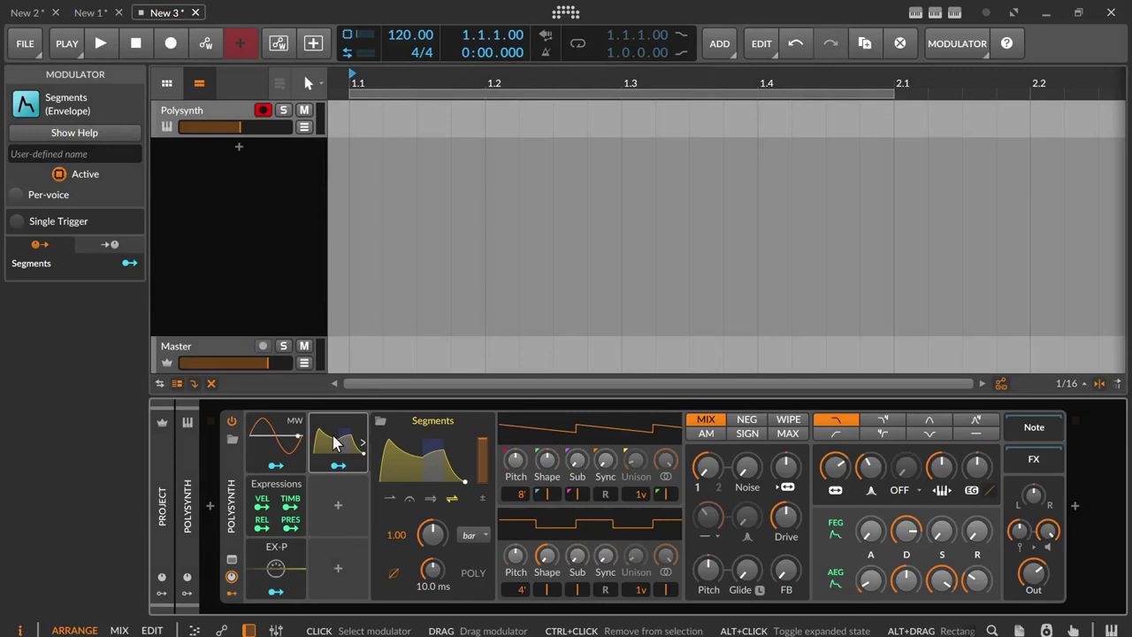
Browse the curve library across all categories, then cancel without choosing a curve
left_click(380, 422)
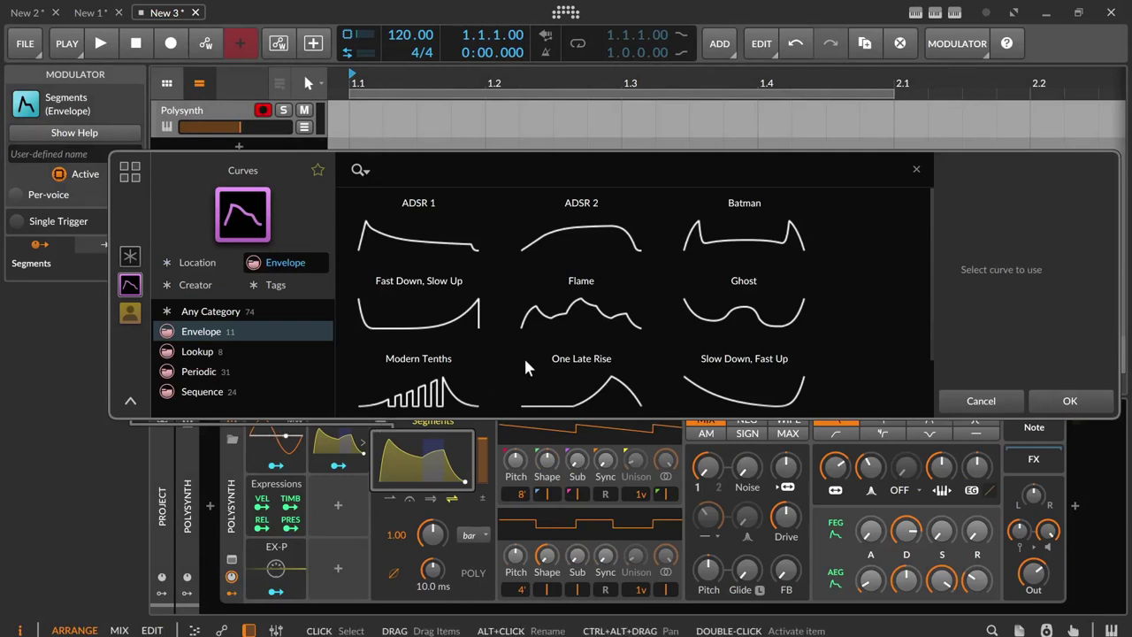
scroll(523, 356, "down", 2)
scroll(524, 355, "up", 2)
left_click(266, 309)
scroll(546, 299, "down", 2)
scroll(548, 305, "down", 10)
scroll(547, 309, "down", 10)
left_click(971, 403)
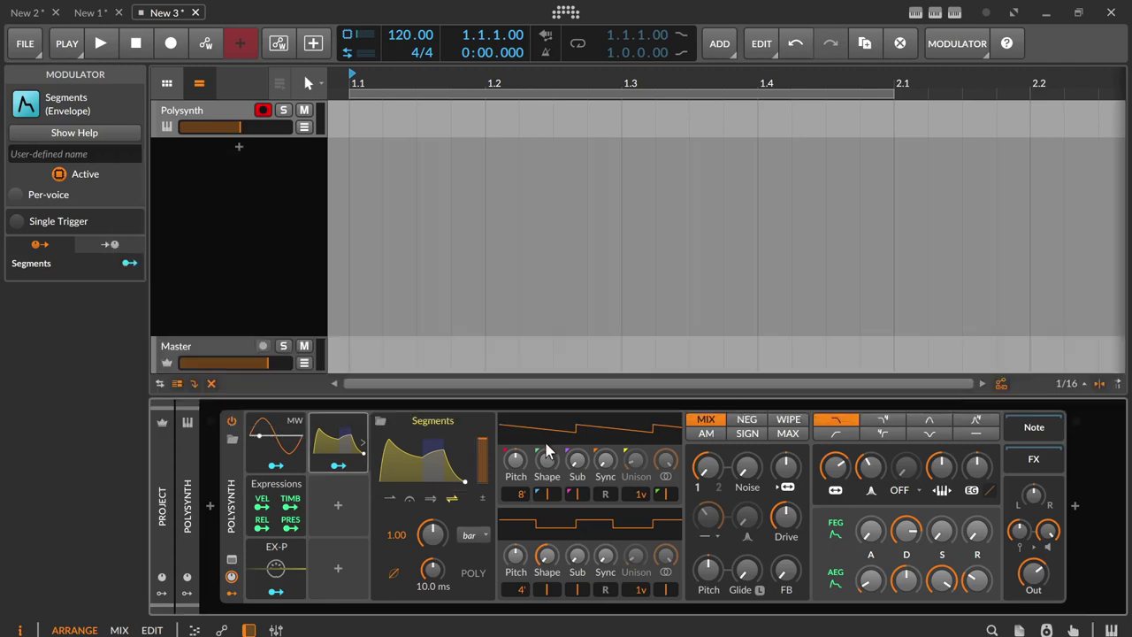
Reopen the curve library, try the Envelope filter, and cancel without loading a curve
left_click(345, 453, "ctrl")
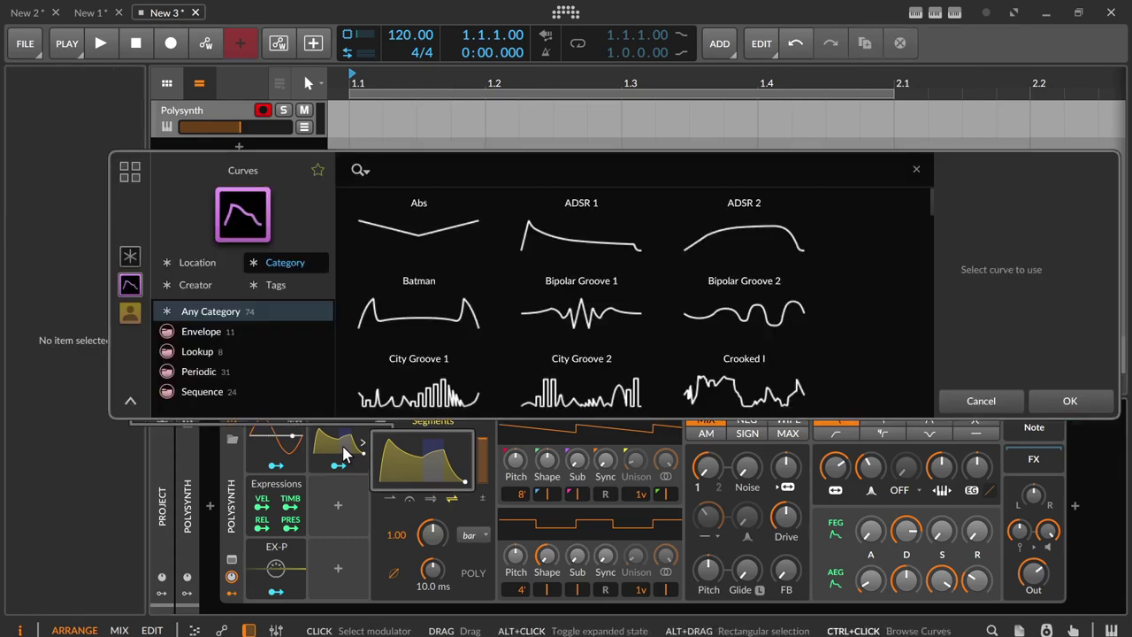
left_click(1001, 399)
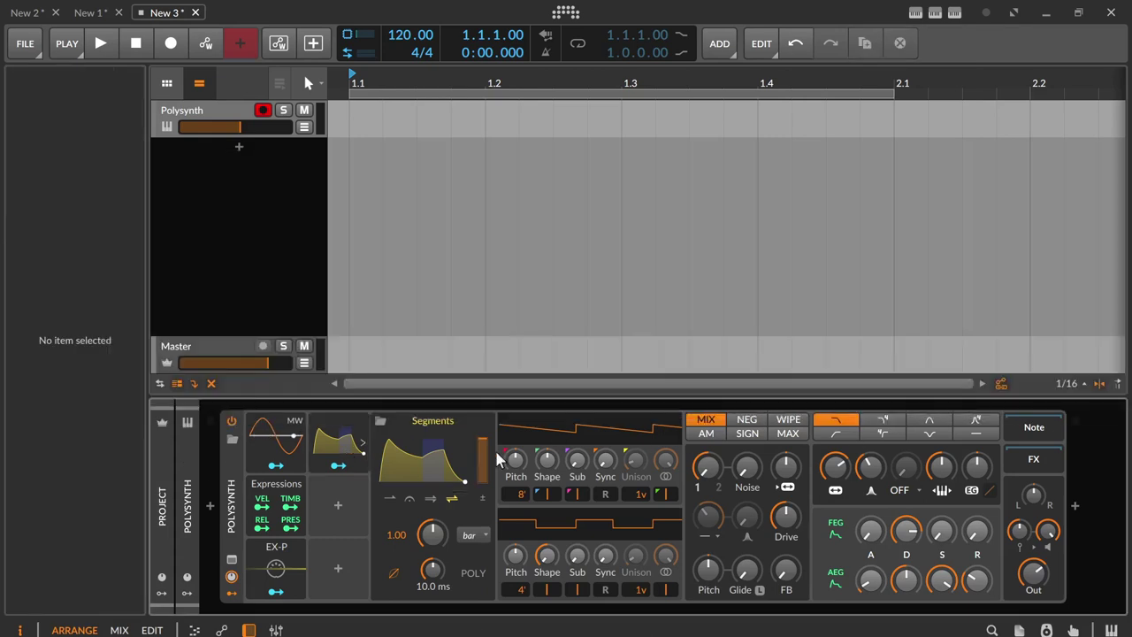
left_click(433, 460, "ctrl")
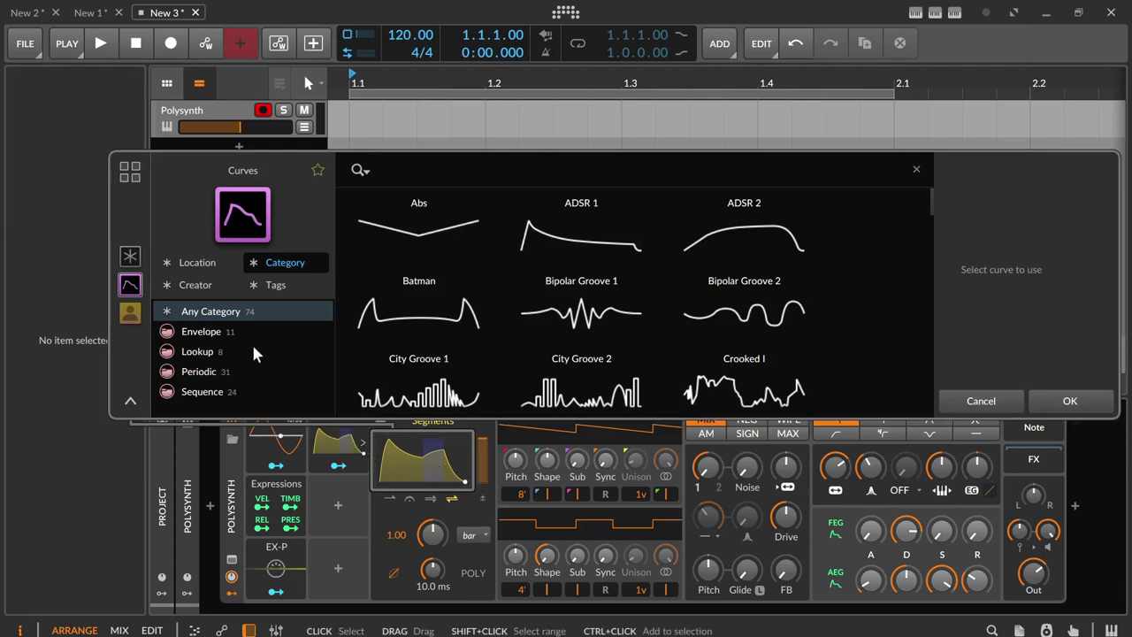
left_click(221, 331)
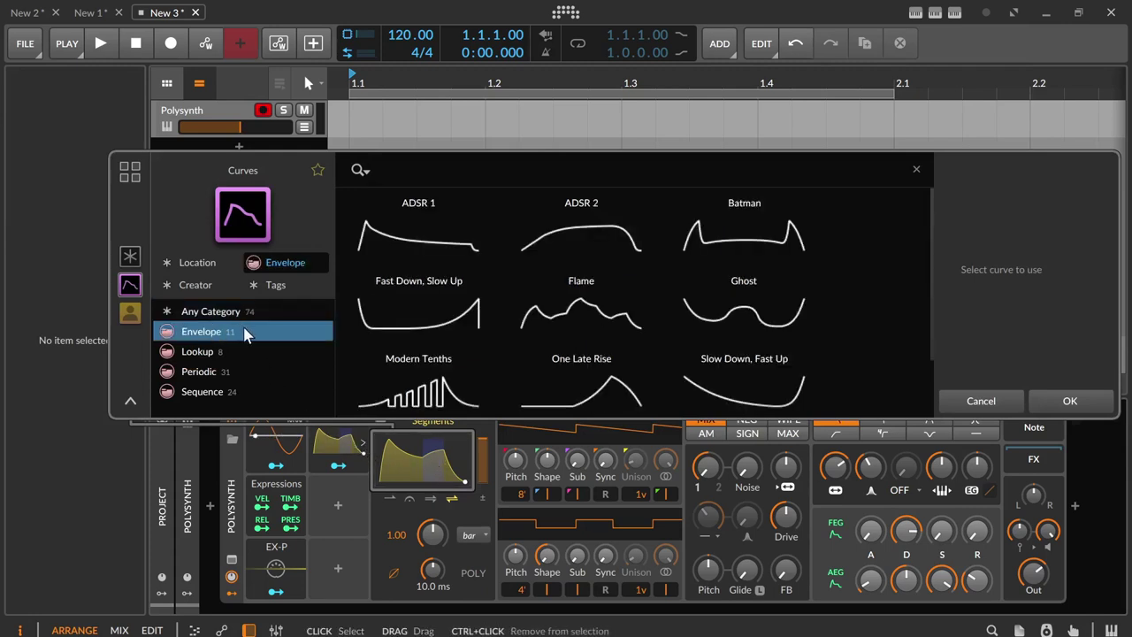
left_click(245, 331, "ctrl")
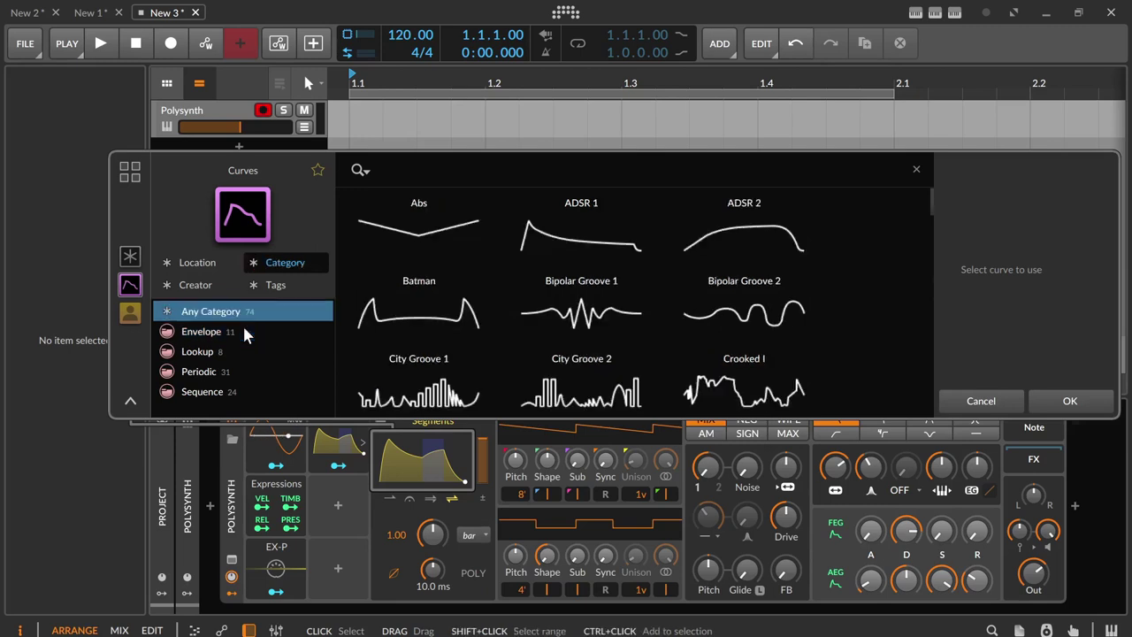
left_click(288, 262)
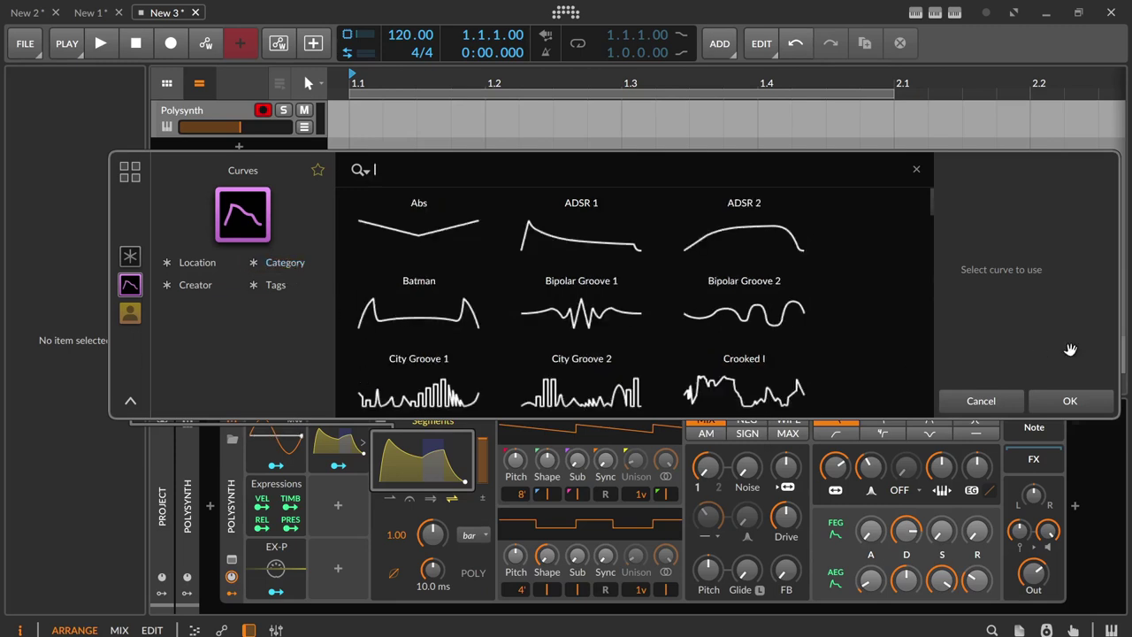
left_click(981, 402)
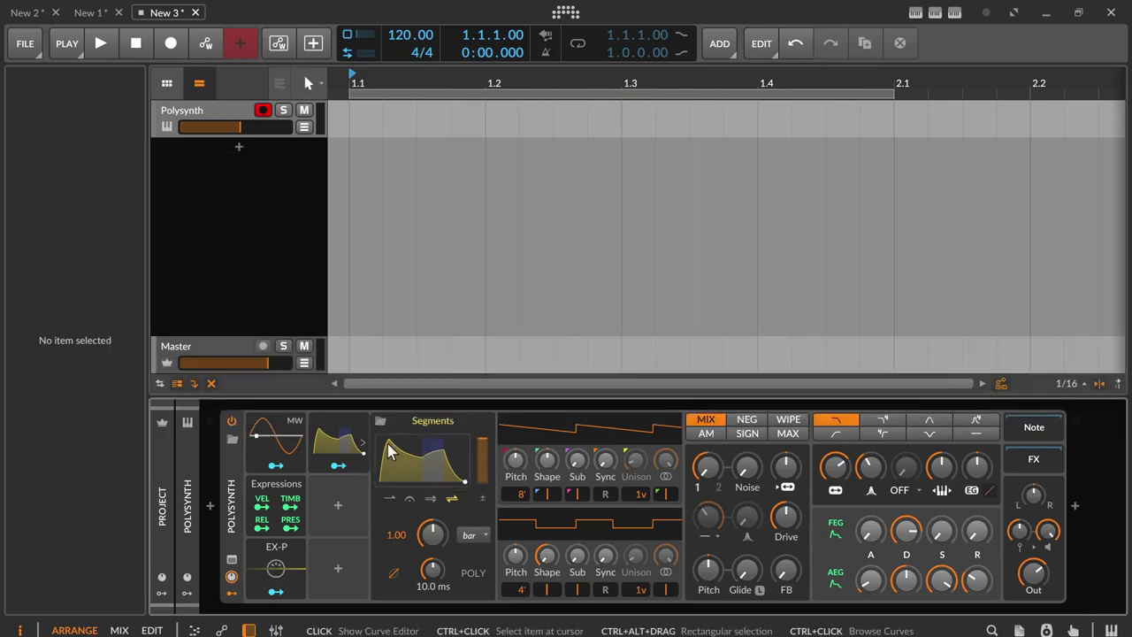
Reset the Segments curve to its default shape and switch Per-voice back on
right_click(421, 455)
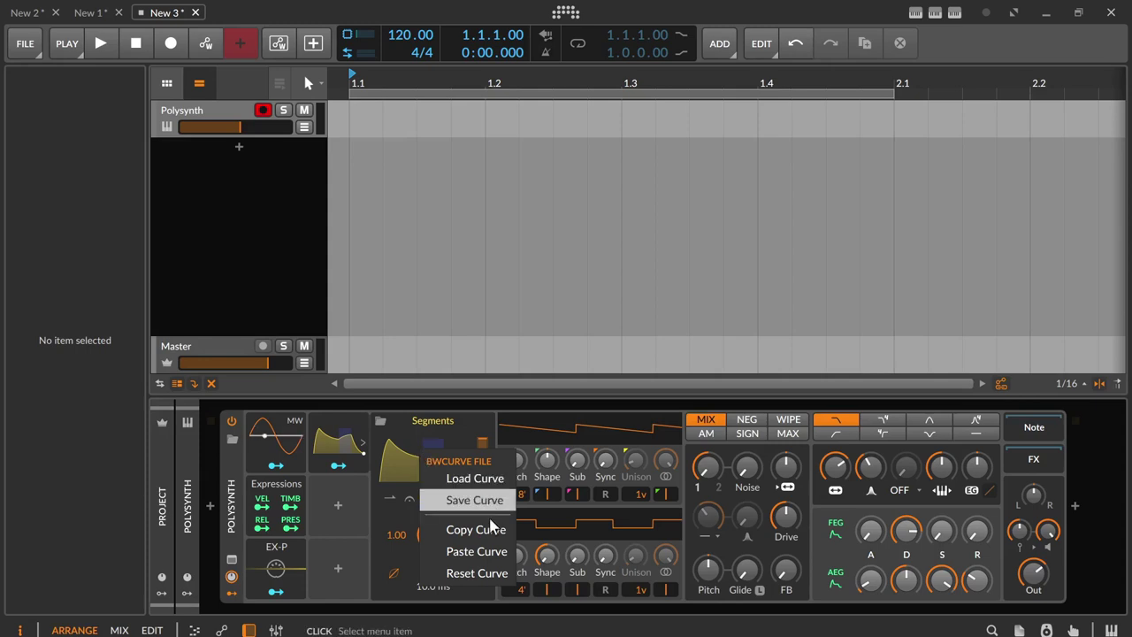
left_click(477, 573)
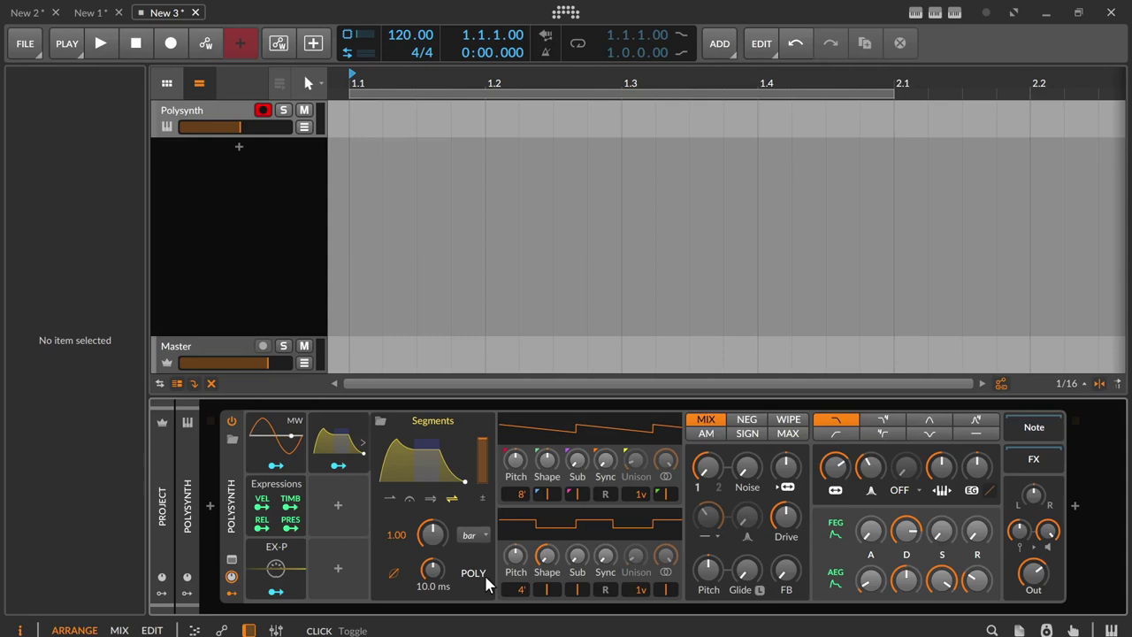
left_click(342, 441)
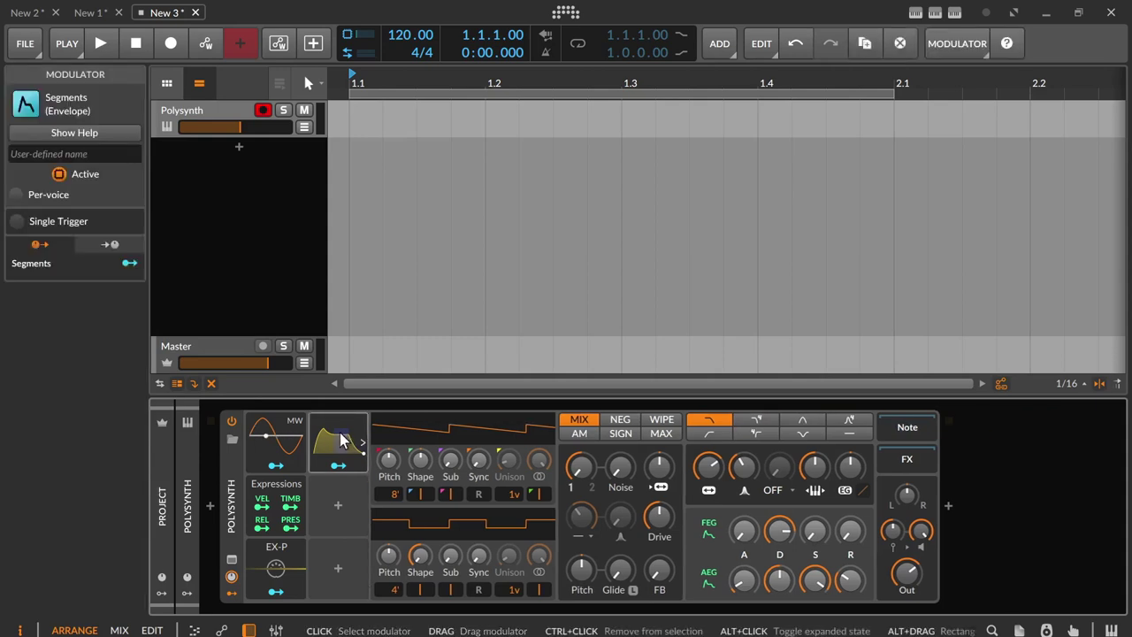
left_click(342, 441)
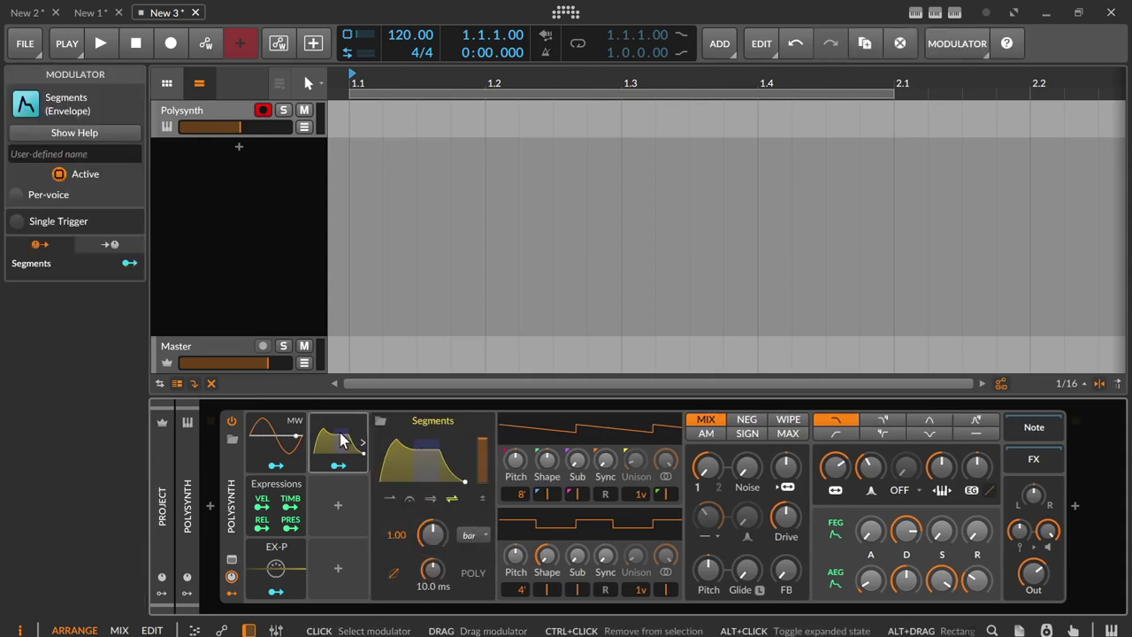
left_click(18, 196)
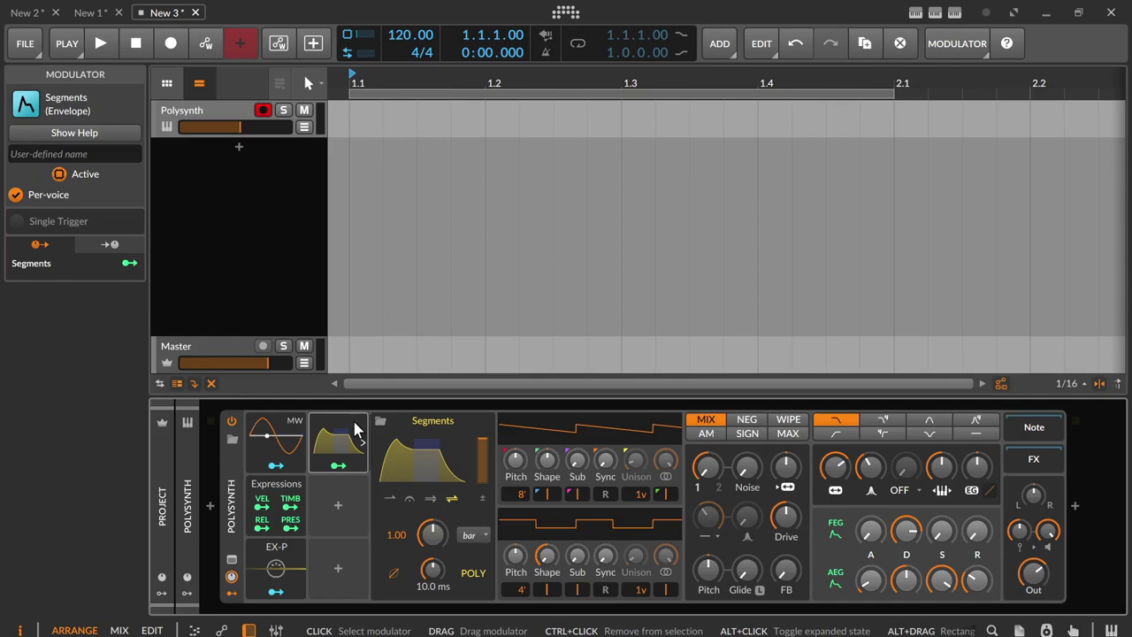
Pop out the envelope editor, enlarge it, and cancel out of the curve library
left_click(407, 456)
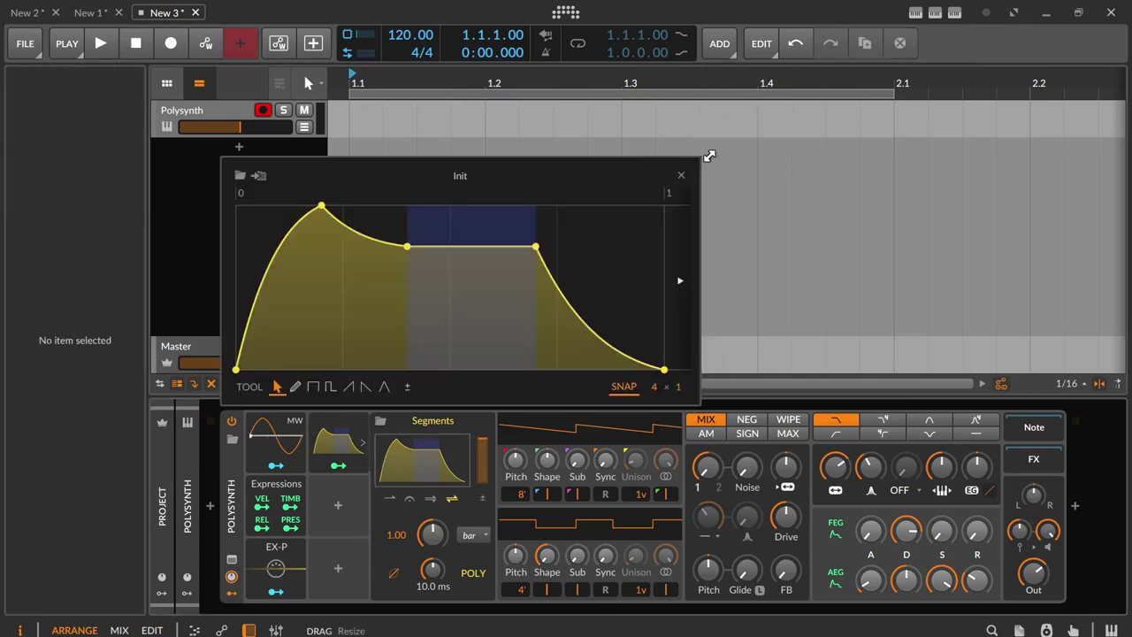
left_click_drag(674, 165, 838, 97)
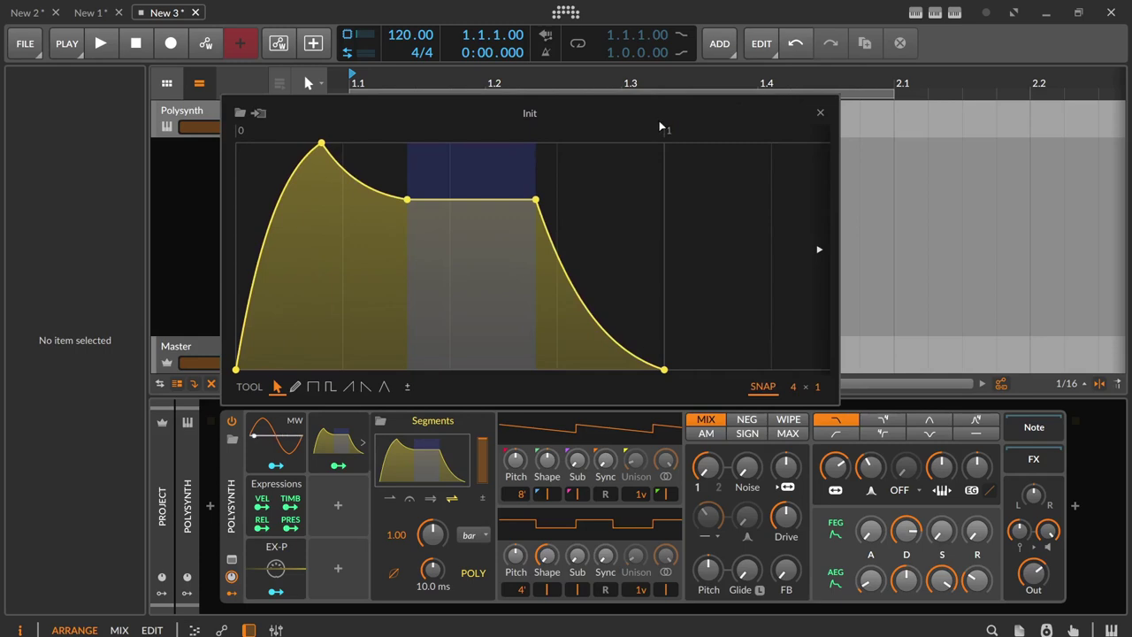
left_click(239, 115)
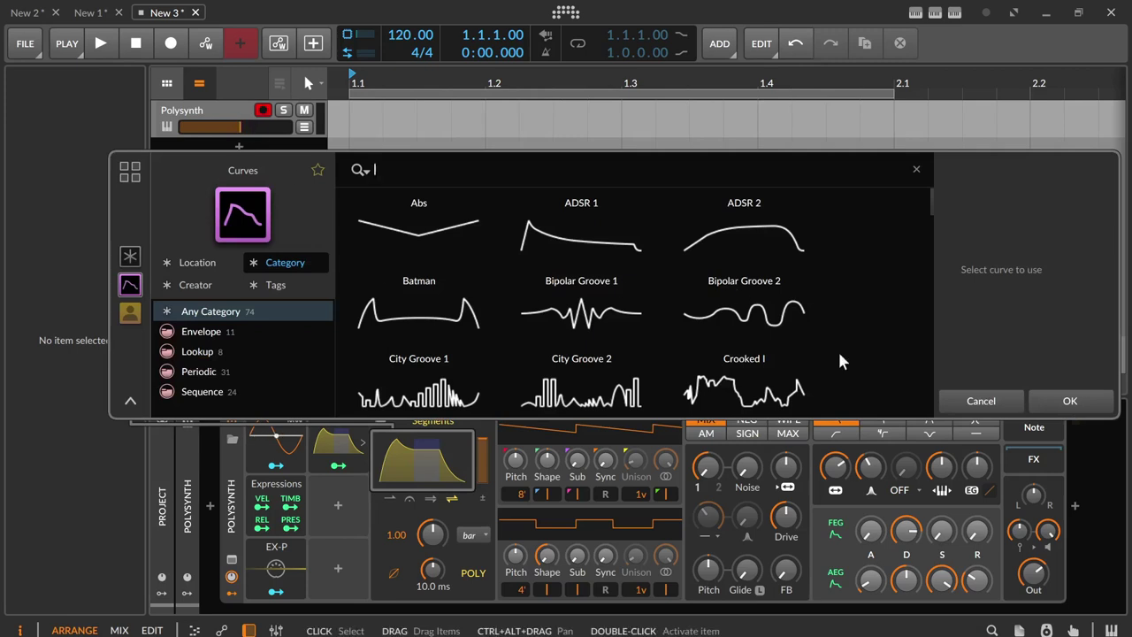
left_click(973, 401)
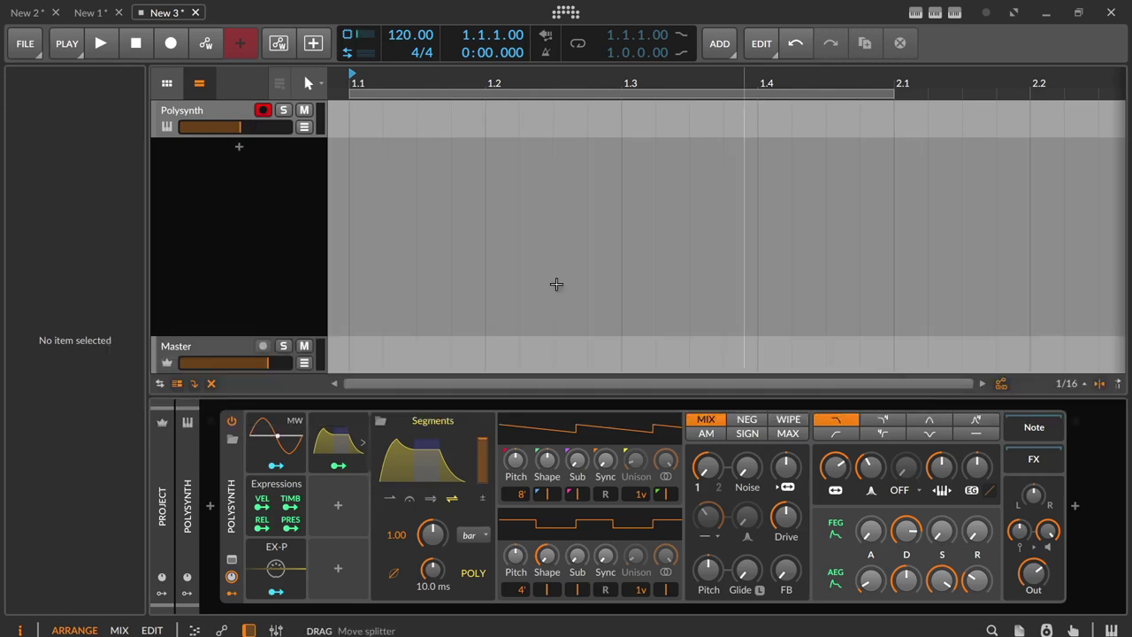
Reopen the pop-out editor and cancel the Save Curve to Library dialog
left_click(410, 449)
left_click(258, 114)
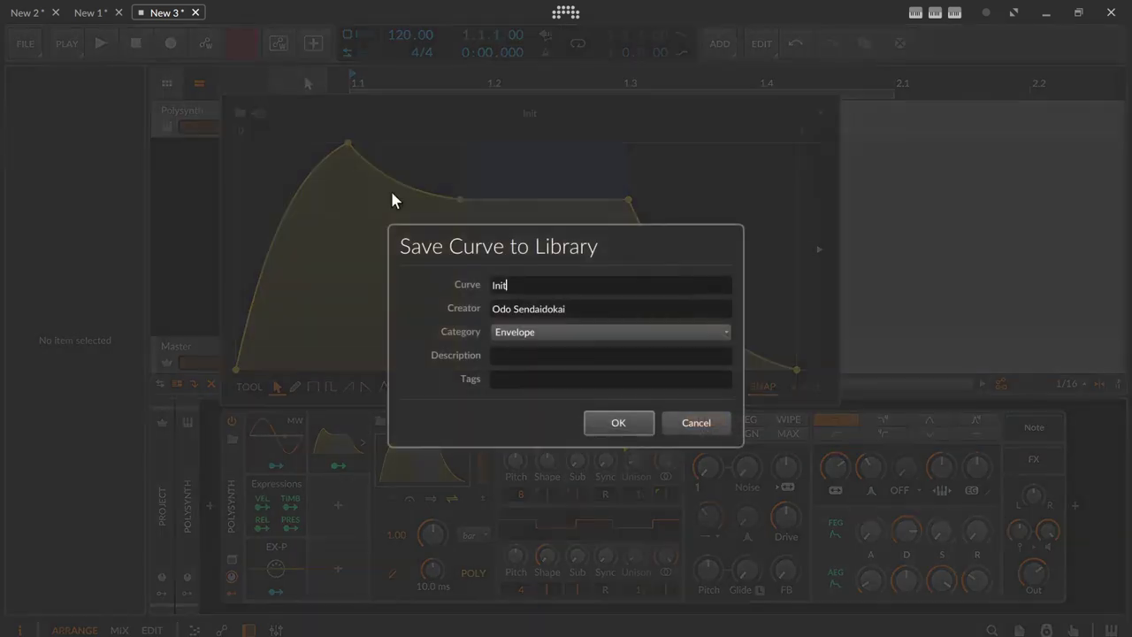
left_click(688, 423)
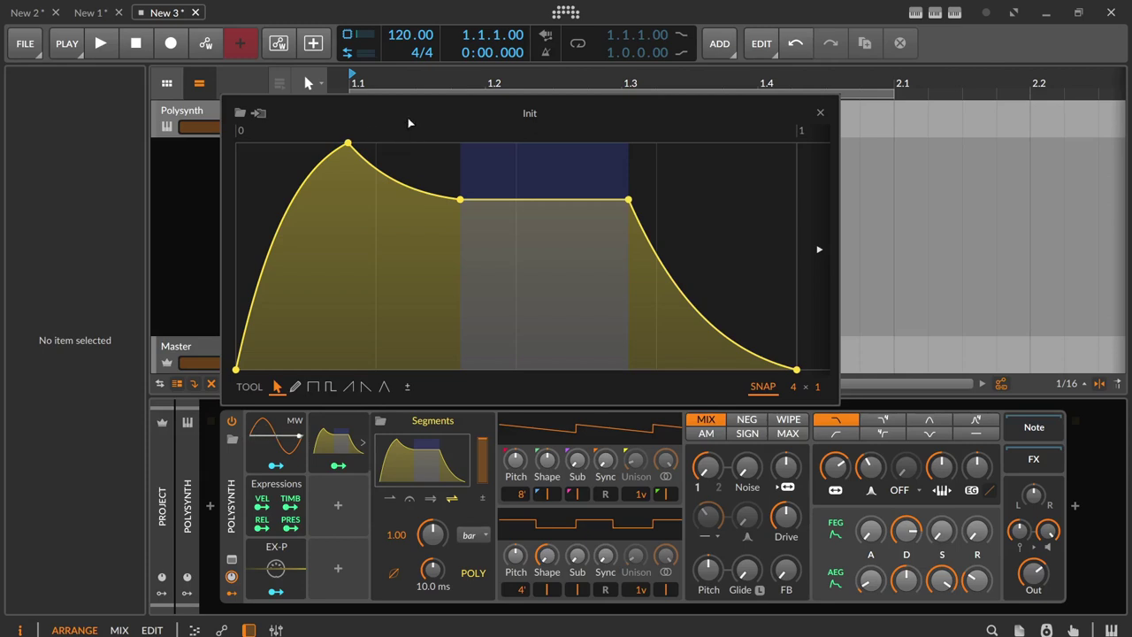
Zoom and pan the envelope view, fit it, then zoom closely on the attack peak
mouse_move(406, 115)
left_mouse_down()
mouse_move(421, 177)
mouse_move(447, 154)
mouse_move(454, 168)
mouse_move(324, 203)
mouse_move(455, 172)
mouse_move(317, 208)
left_mouse_up()
mouse_move(511, 203)
left_mouse_down()
mouse_move(518, 239)
mouse_move(650, 257)
mouse_move(548, 230)
mouse_move(430, 226)
left_mouse_up()
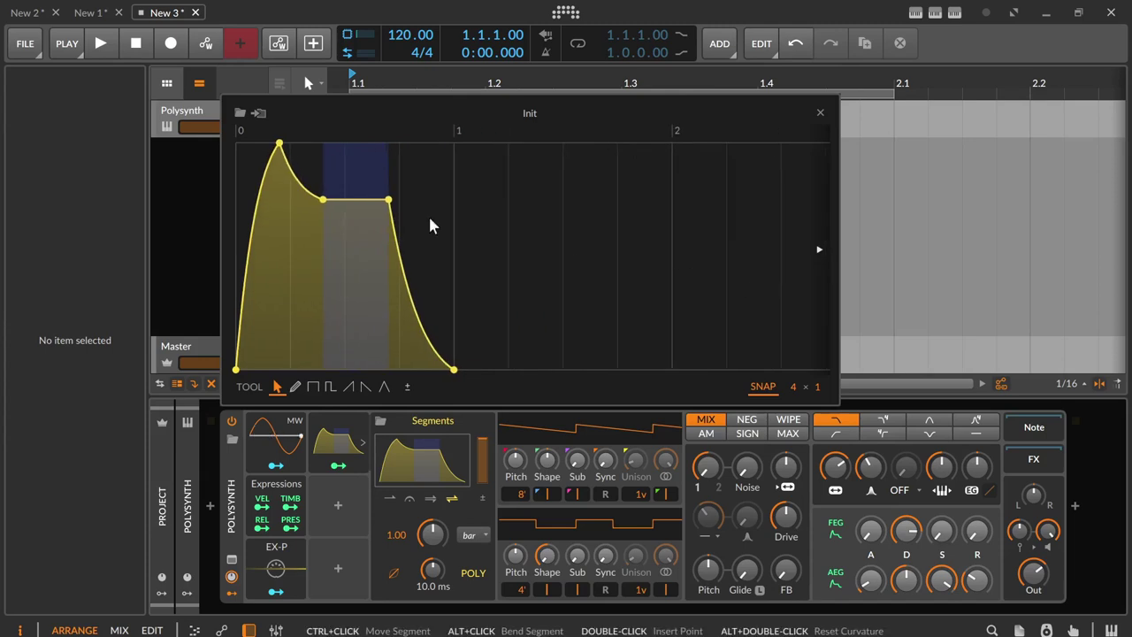
double_click(347, 132)
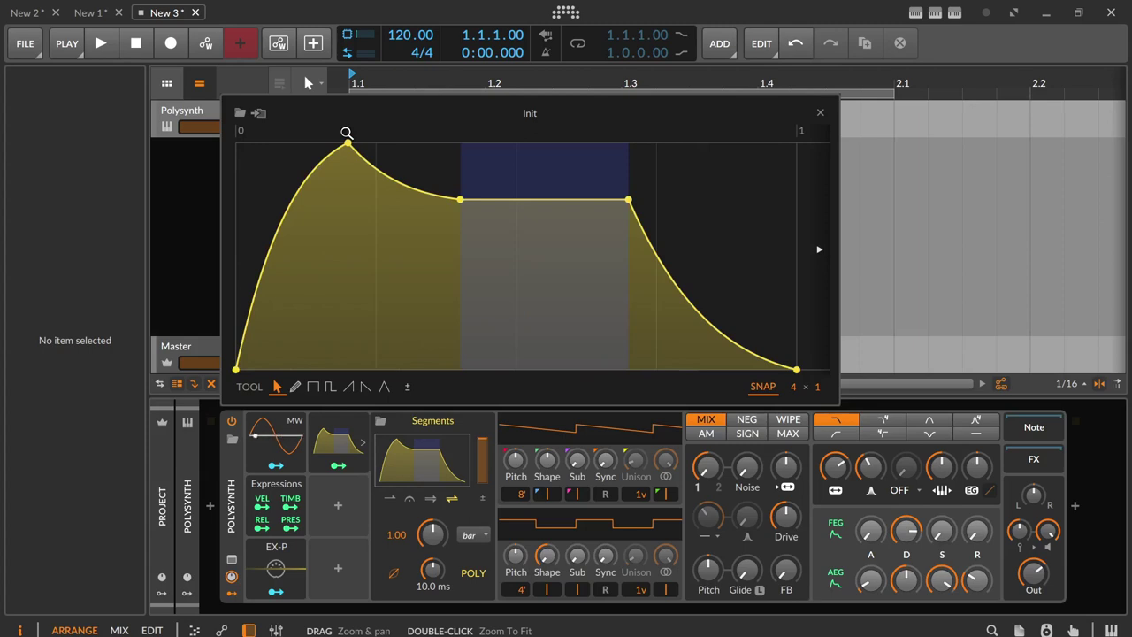
left_click_drag(354, 135, 555, 173)
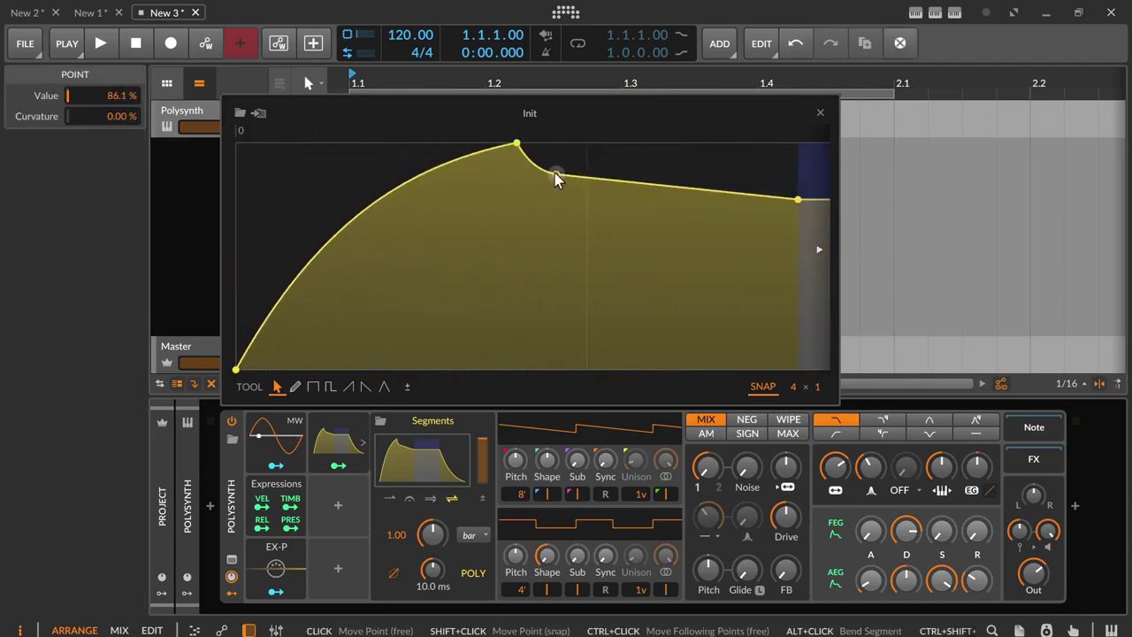
Lower the attack peak to about 70.8%, with following points at 38.3% and 40.6%
double_click(451, 133)
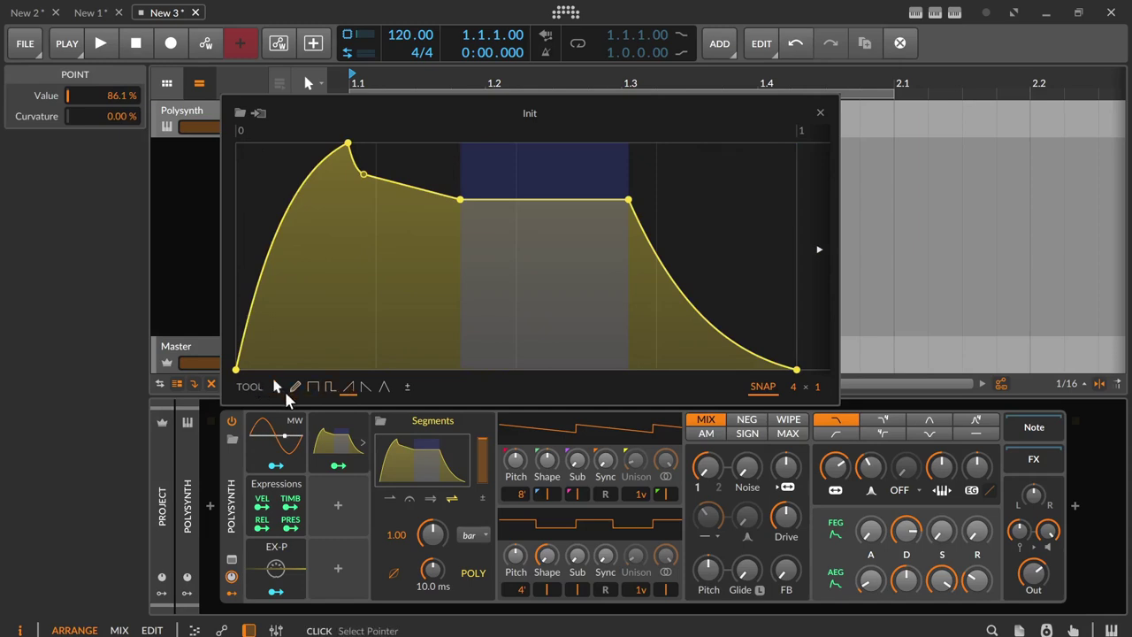
key("7")
key("3")
left_click_drag(346, 151, 318, 212)
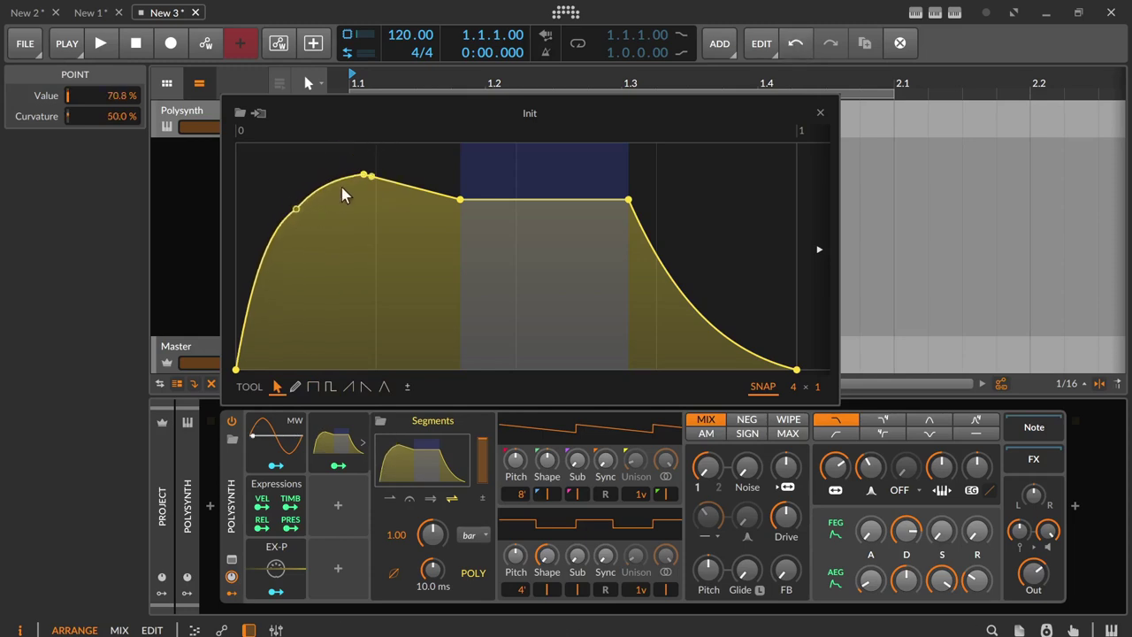
left_click_drag(363, 177, 415, 284)
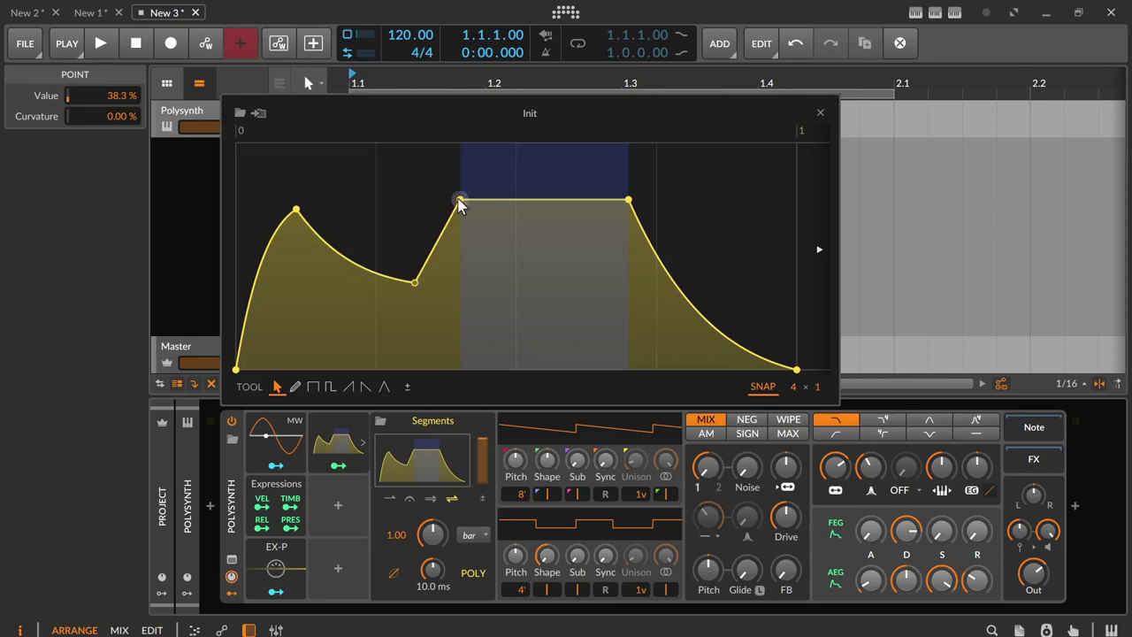
left_click(443, 232)
left_click(544, 200)
left_click_drag(344, 257, 341, 278)
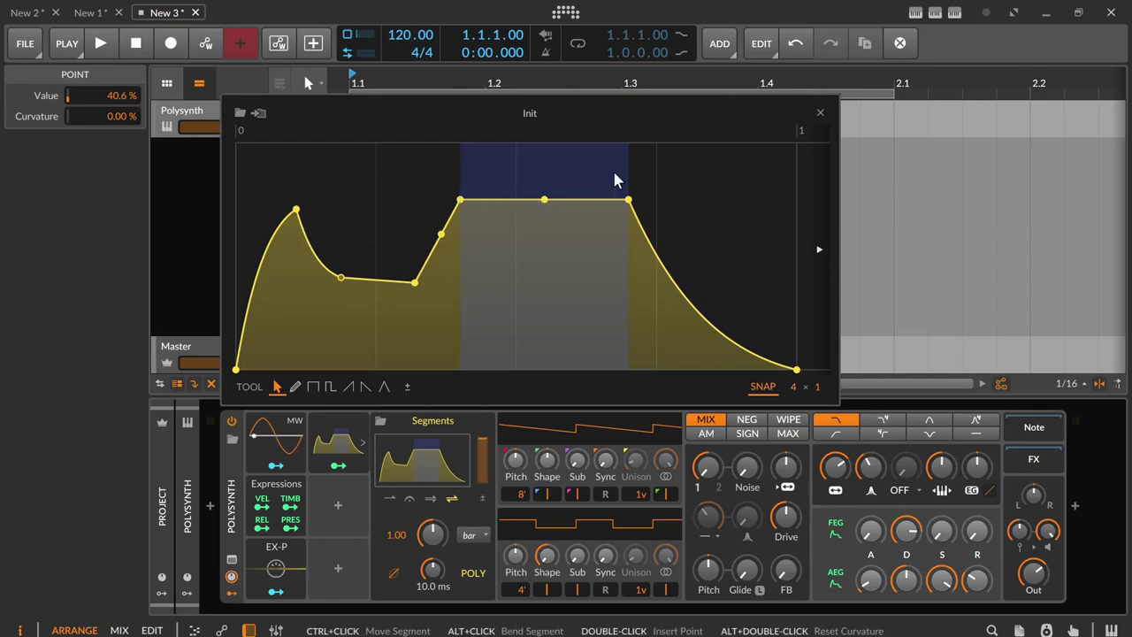
Add an 83.2% point, a second peak, and a 12.9% dip in the loop; remove a stray point
left_click(684, 181)
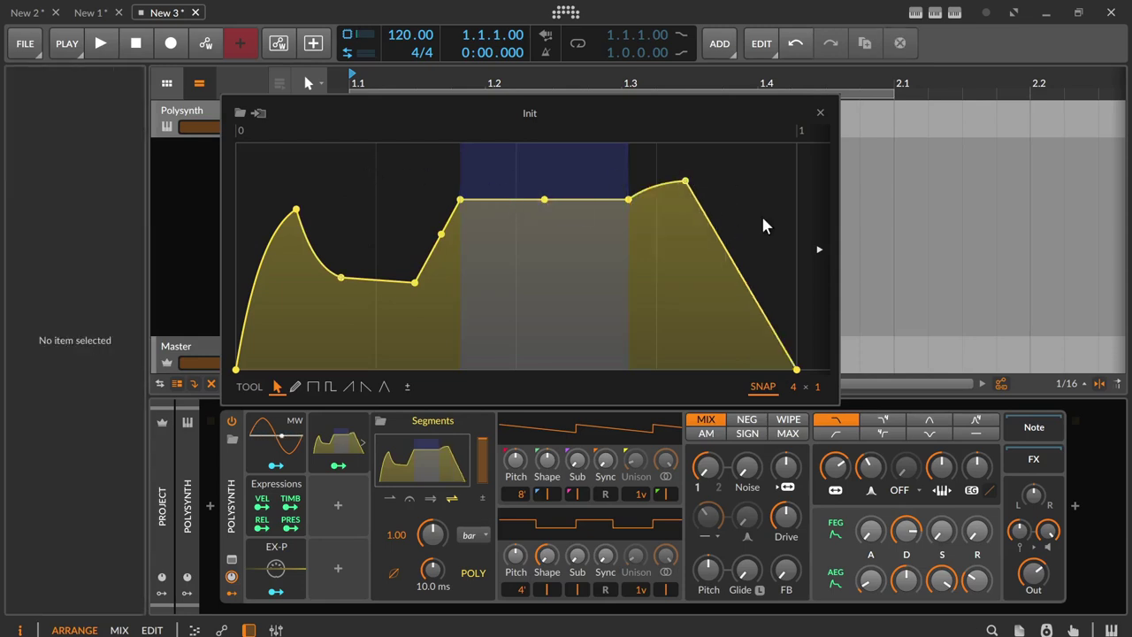
double_click(762, 218)
double_click(377, 215)
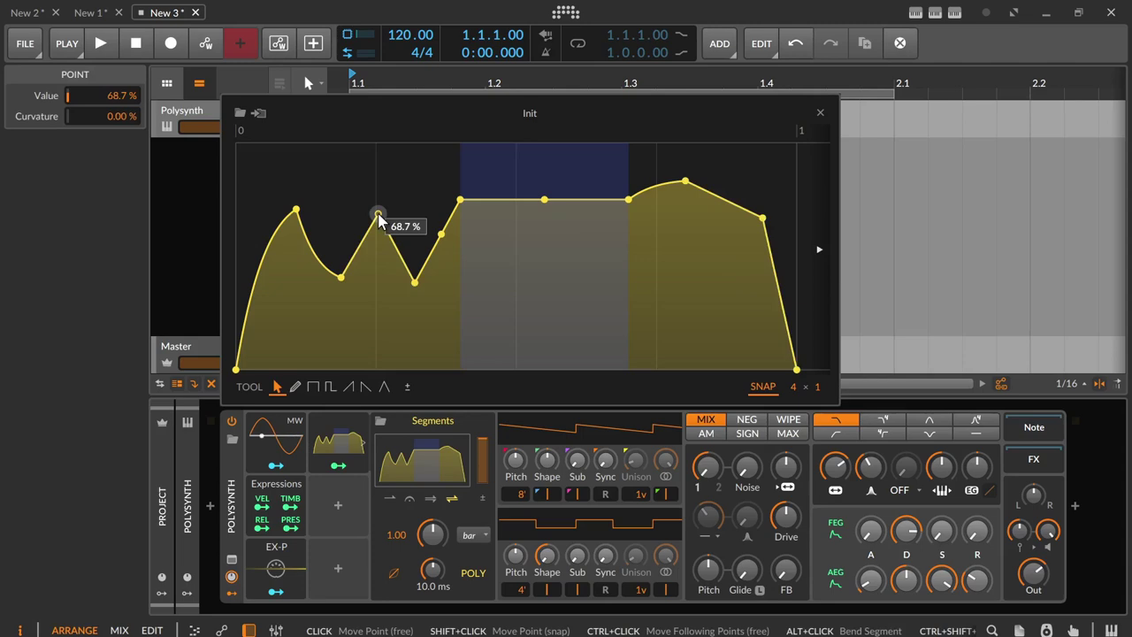
double_click(497, 340)
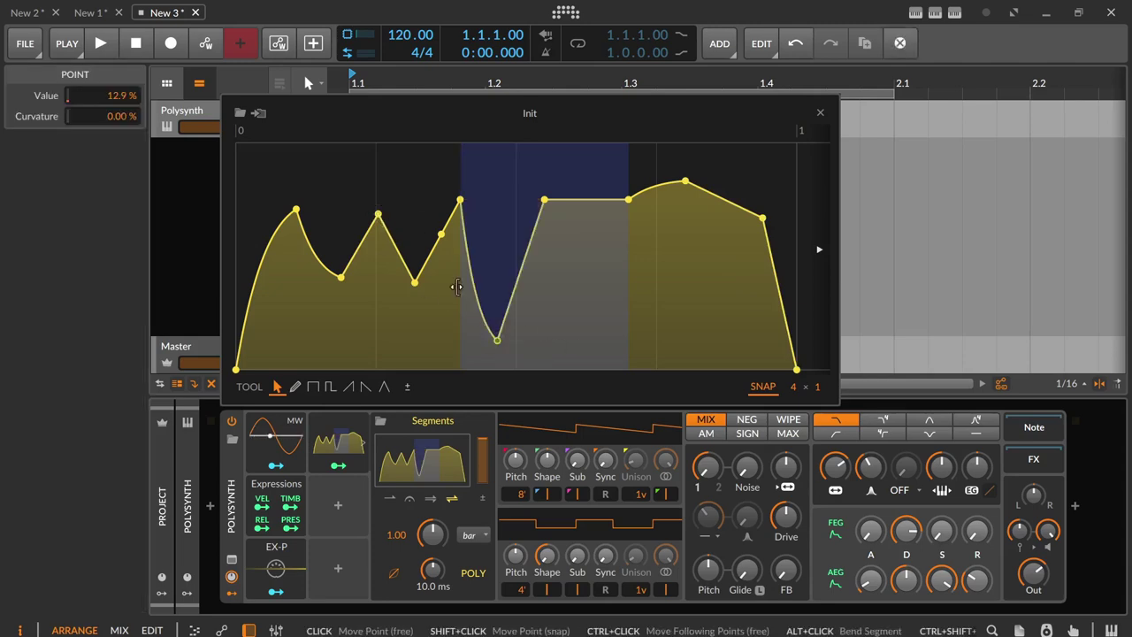
double_click(410, 281)
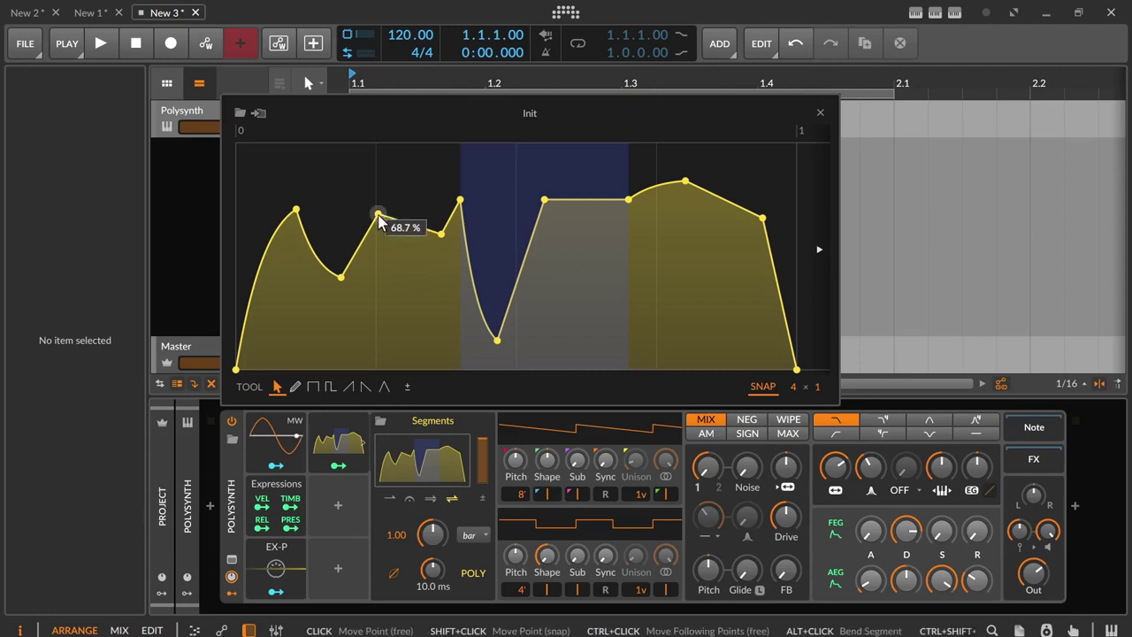
Shift the second-peak point and its following segment so the hump tops out at 70.5%
mouse_move(379, 216)
left_mouse_down()
mouse_move(476, 214)
mouse_move(330, 206)
mouse_move(530, 201)
mouse_move(389, 202)
mouse_move(390, 279)
mouse_move(367, 169)
mouse_move(392, 234)
mouse_move(506, 211)
mouse_move(353, 208)
mouse_move(387, 213)
mouse_move(376, 209)
mouse_move(381, 145)
mouse_move(386, 370)
mouse_move(390, 142)
mouse_move(387, 332)
mouse_move(389, 143)
mouse_move(387, 318)
mouse_move(375, 198)
left_mouse_up()
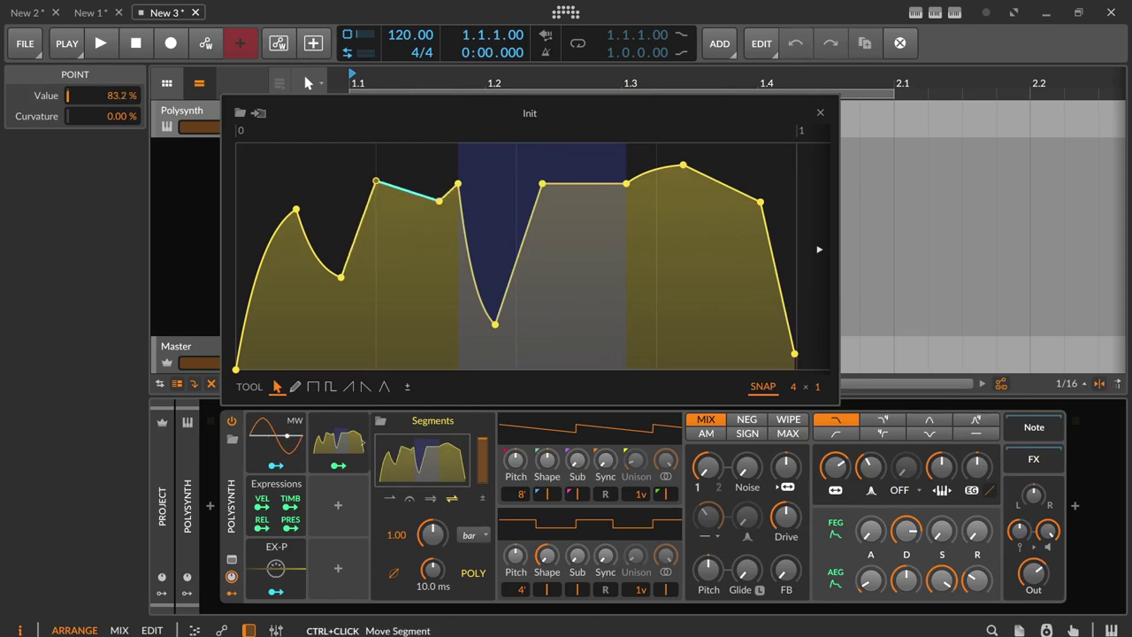
mouse_move(407, 207)
left_mouse_down()
mouse_move(407, 335)
mouse_move(406, 206)
left_mouse_up()
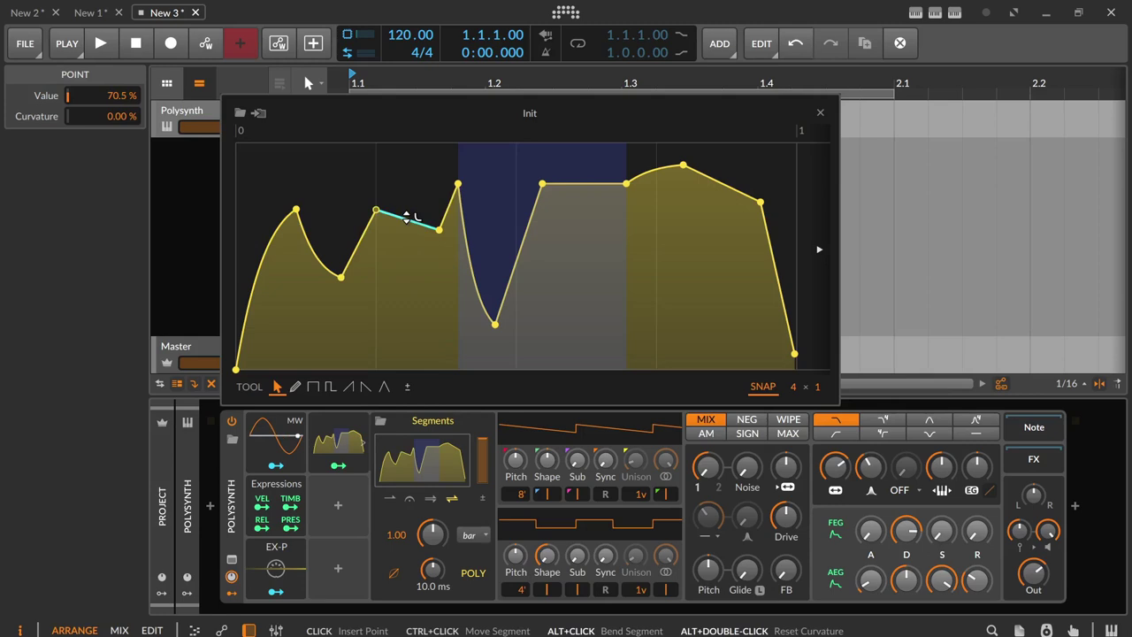
Curve the segments around the 82.0% peak and pull the valley point down to 0%
left_click_drag(407, 217, 407, 190)
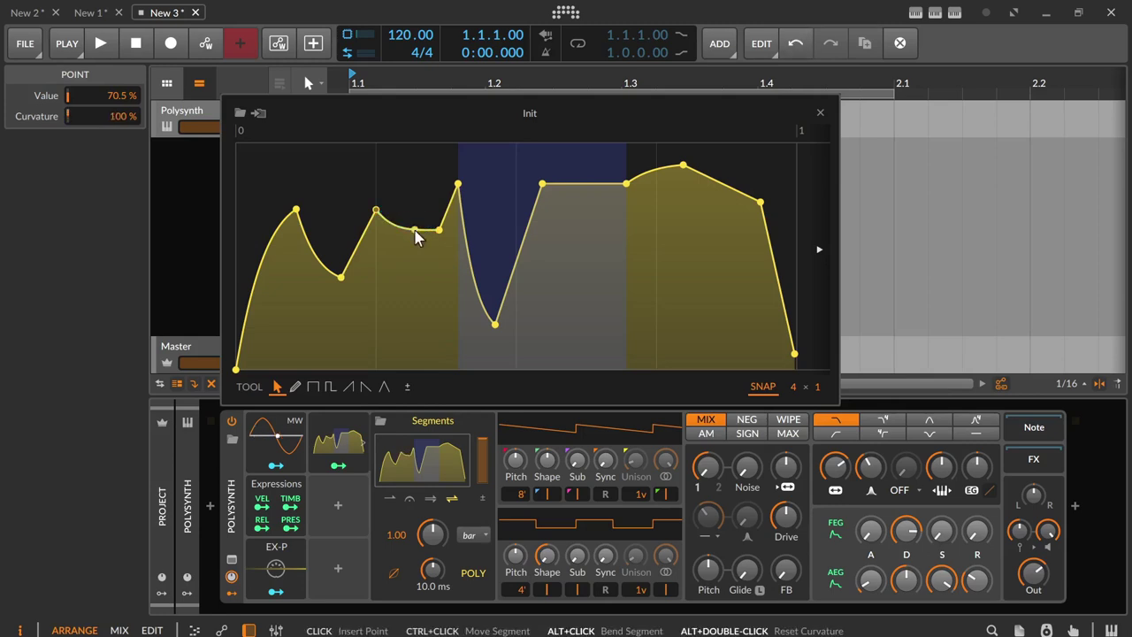
left_click_drag(472, 257, 472, 213)
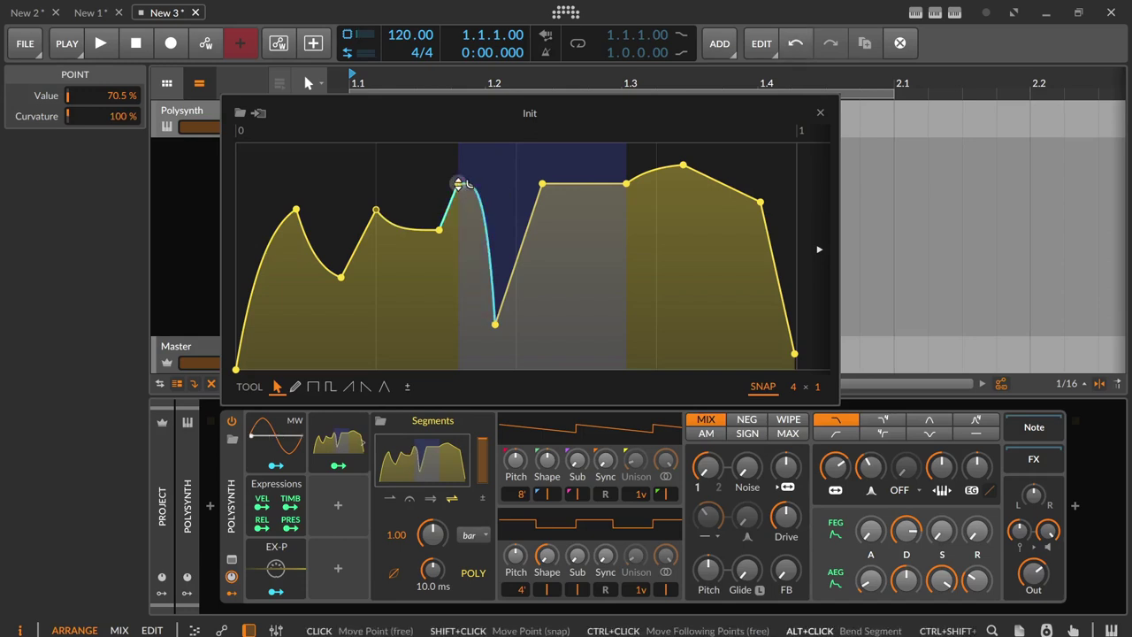
mouse_move(458, 183)
left_mouse_down()
mouse_move(458, 168)
mouse_move(458, 212)
mouse_move(459, 172)
mouse_move(458, 212)
mouse_move(458, 183)
left_mouse_up()
left_click_drag(376, 219, 396, 281)
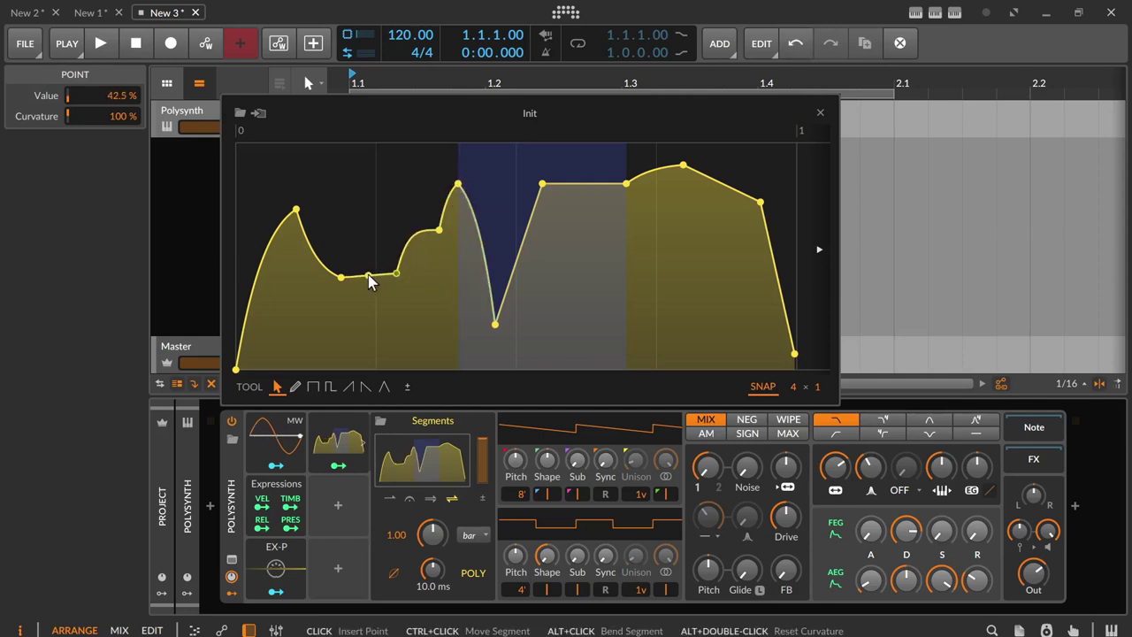
mouse_move(460, 183)
left_click_drag(462, 184, 458, 184)
left_click_drag(396, 285, 332, 240)
left_click_drag(397, 270, 397, 273)
left_click_drag(332, 239, 363, 368)
left_click_drag(396, 275, 397, 274)
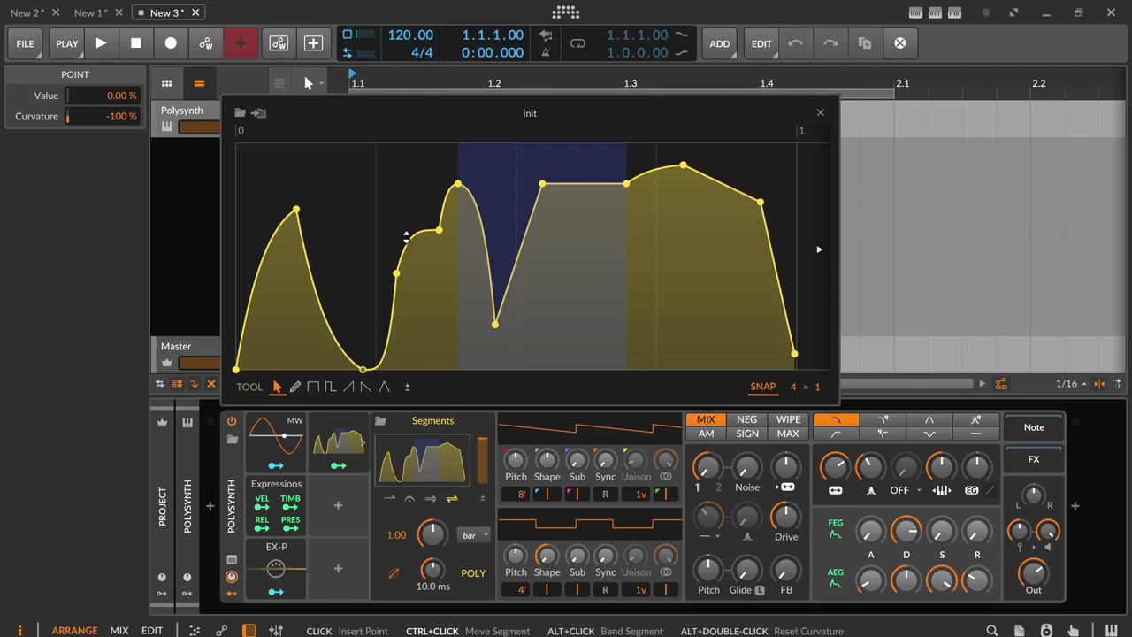
Insert a 39.1% point on the rise, nudge the valley right, and remove a stray point
left_click(396, 275)
double_click(394, 272)
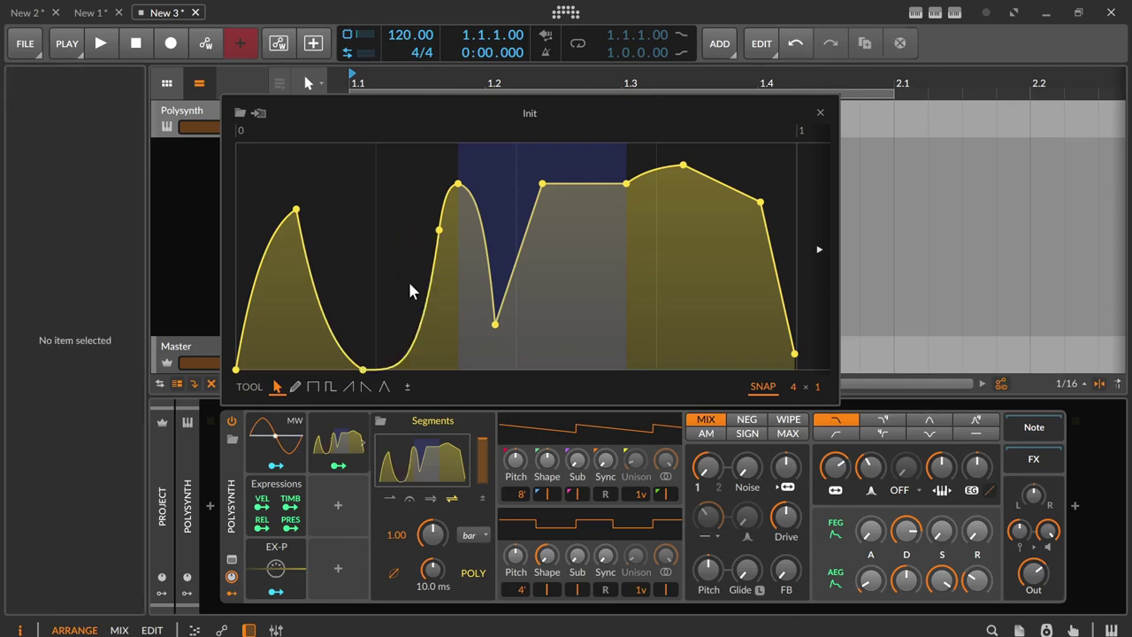
double_click(409, 282)
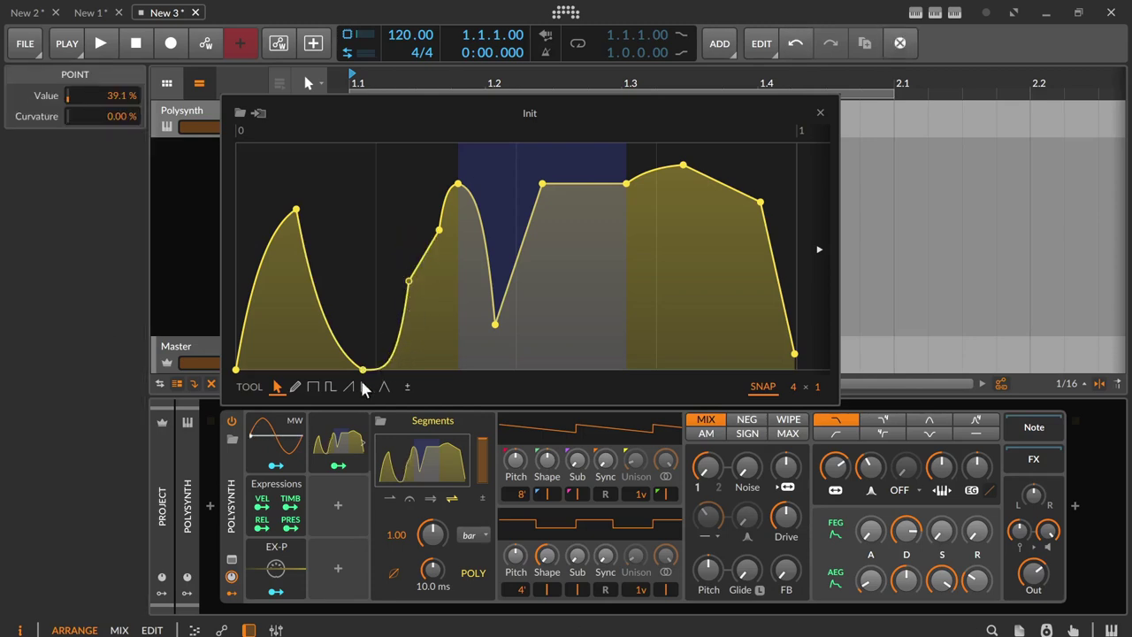
left_click_drag(362, 369, 367, 375)
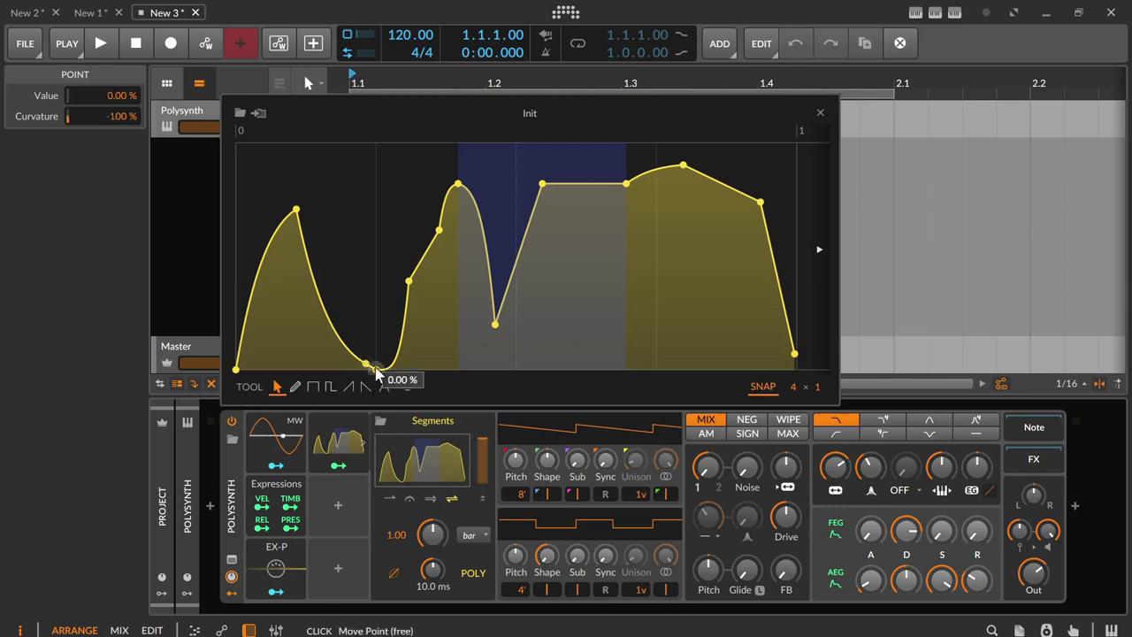
double_click(375, 370)
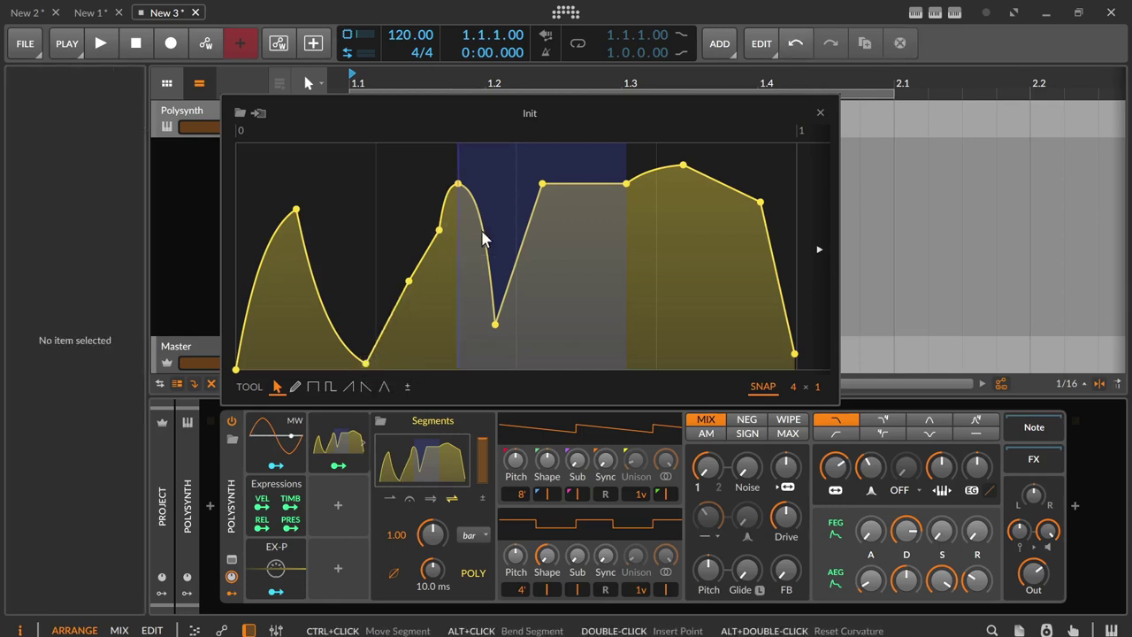
Select the points around the second peak and redraw the envelope freehand with the Pencil
left_click_drag(345, 171, 483, 310)
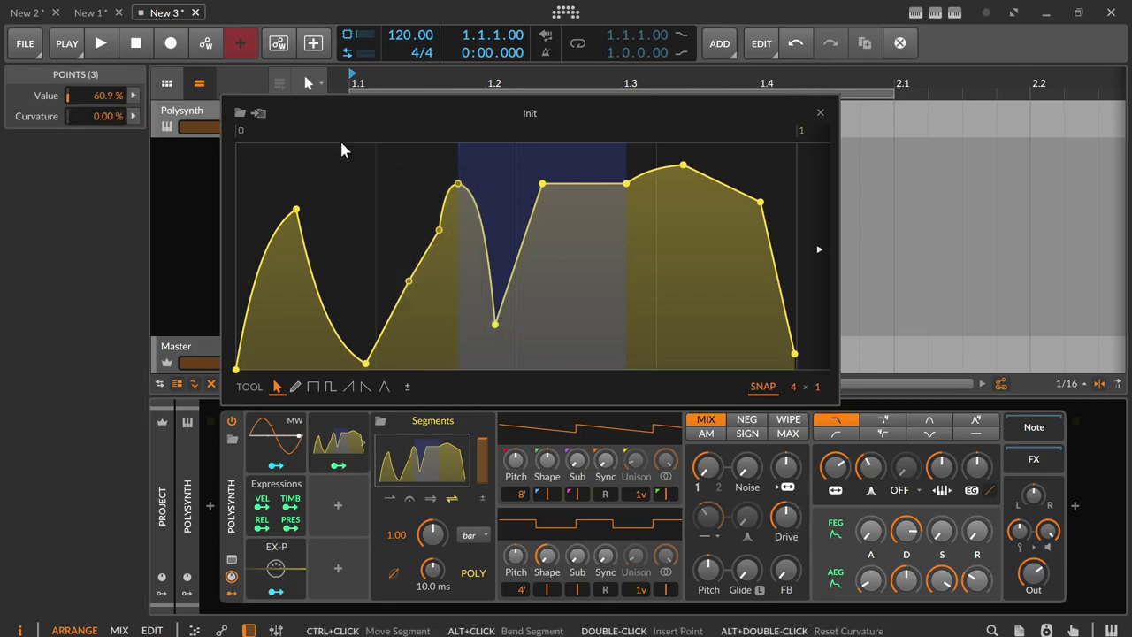
left_click_drag(354, 150, 487, 311)
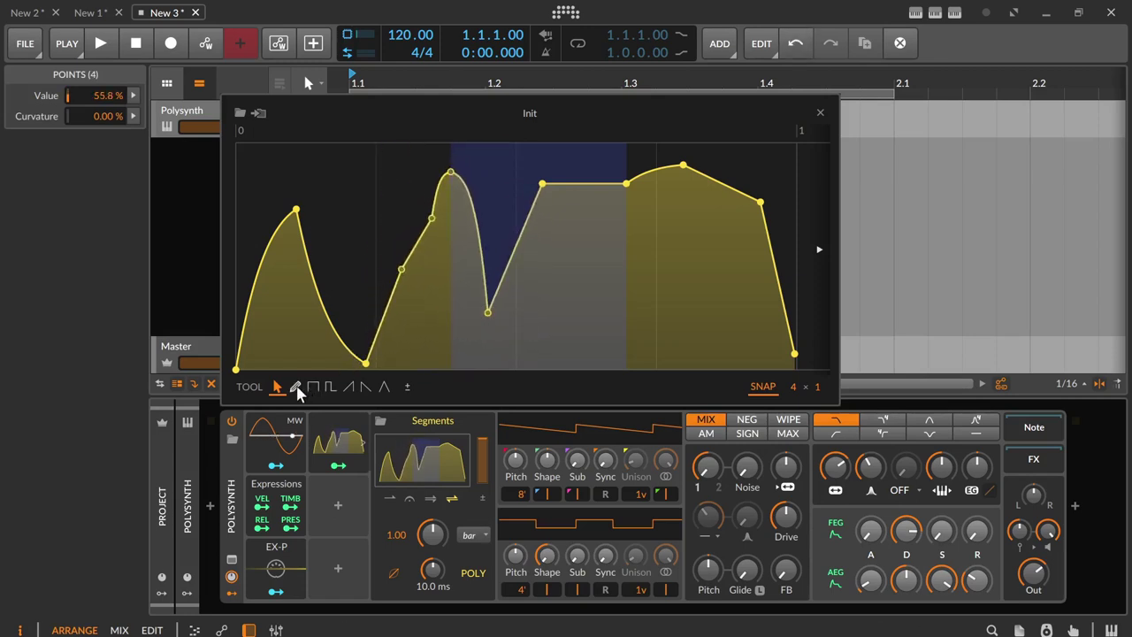
mouse_move(327, 189)
left_mouse_down()
mouse_move(385, 205)
mouse_move(495, 350)
mouse_move(543, 188)
mouse_move(579, 147)
mouse_move(705, 321)
mouse_move(746, 310)
mouse_move(801, 236)
mouse_move(807, 202)
mouse_move(654, 212)
mouse_move(626, 307)
mouse_move(584, 265)
mouse_move(593, 415)
mouse_move(410, 308)
mouse_move(409, 184)
mouse_move(321, 179)
left_mouse_up()
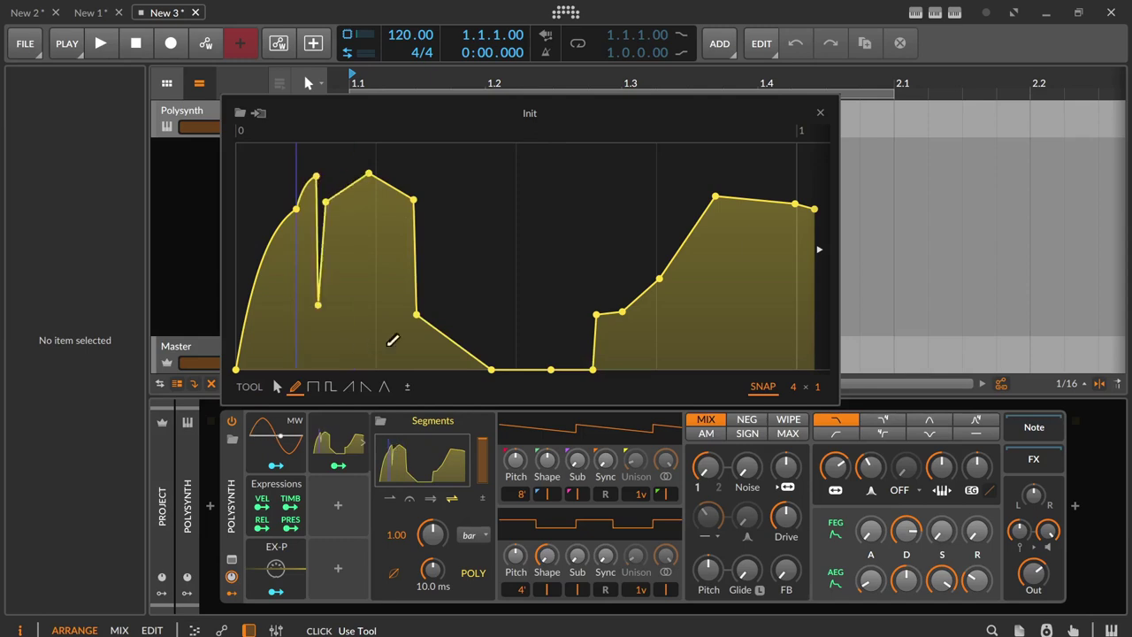
mouse_move(402, 330)
left_mouse_down()
mouse_move(443, 194)
mouse_move(579, 175)
mouse_move(598, 326)
mouse_move(687, 311)
mouse_move(687, 206)
mouse_move(743, 190)
mouse_move(742, 145)
left_mouse_up()
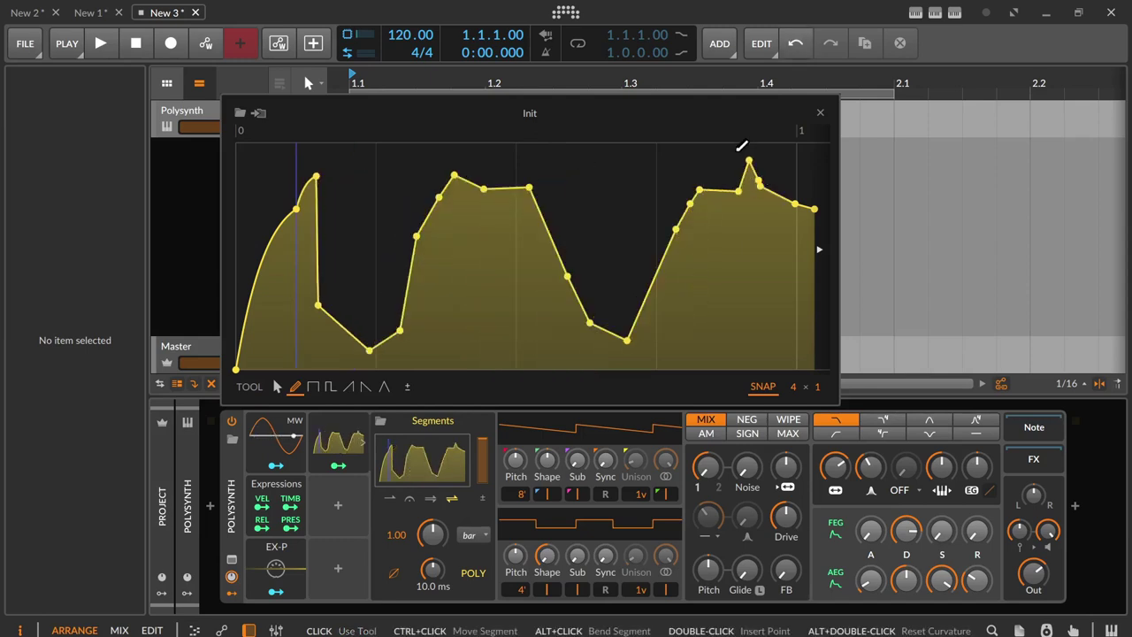
Draw a flat high Step in column one, then Pulse, Ramp, Saw and finally Tri in column two
left_click(312, 387)
left_click_drag(286, 346, 288, 172)
left_click(329, 387)
left_click_drag(391, 324, 419, 248)
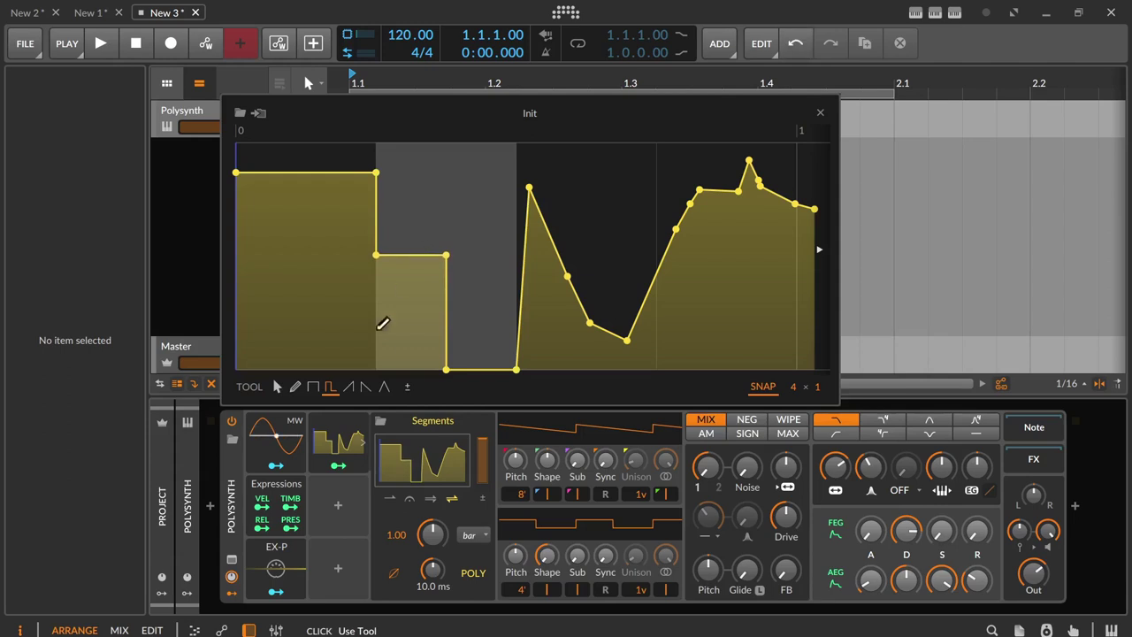
left_click(350, 386)
left_click_drag(414, 313, 466, 217)
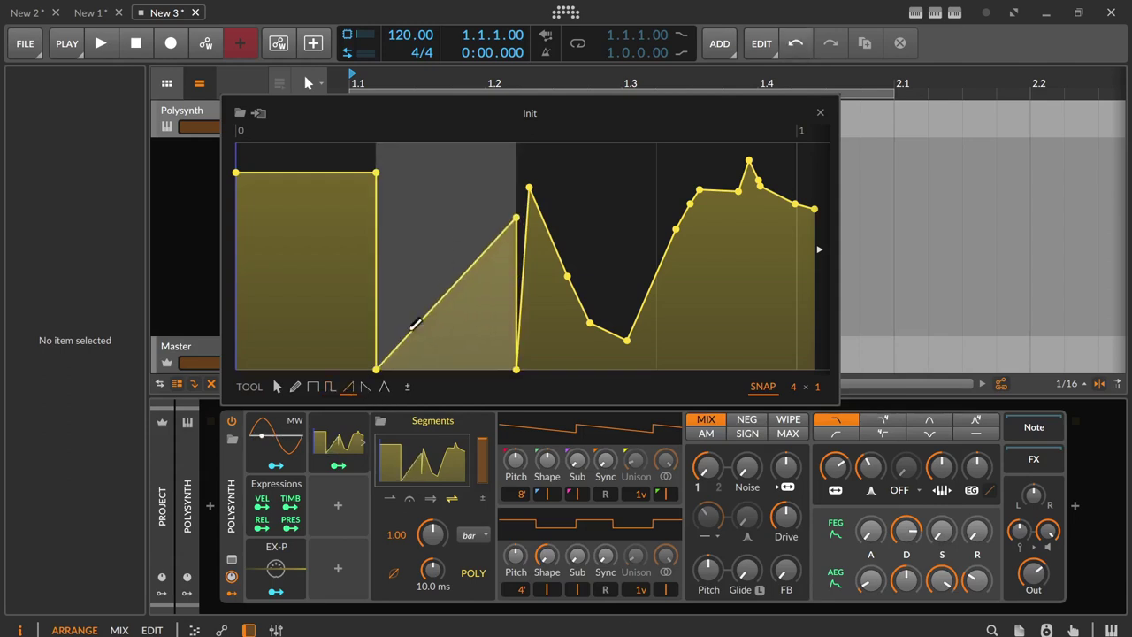
left_click(369, 386)
left_click_drag(440, 350, 430, 205)
left_click(387, 386)
left_click_drag(442, 283, 445, 199)
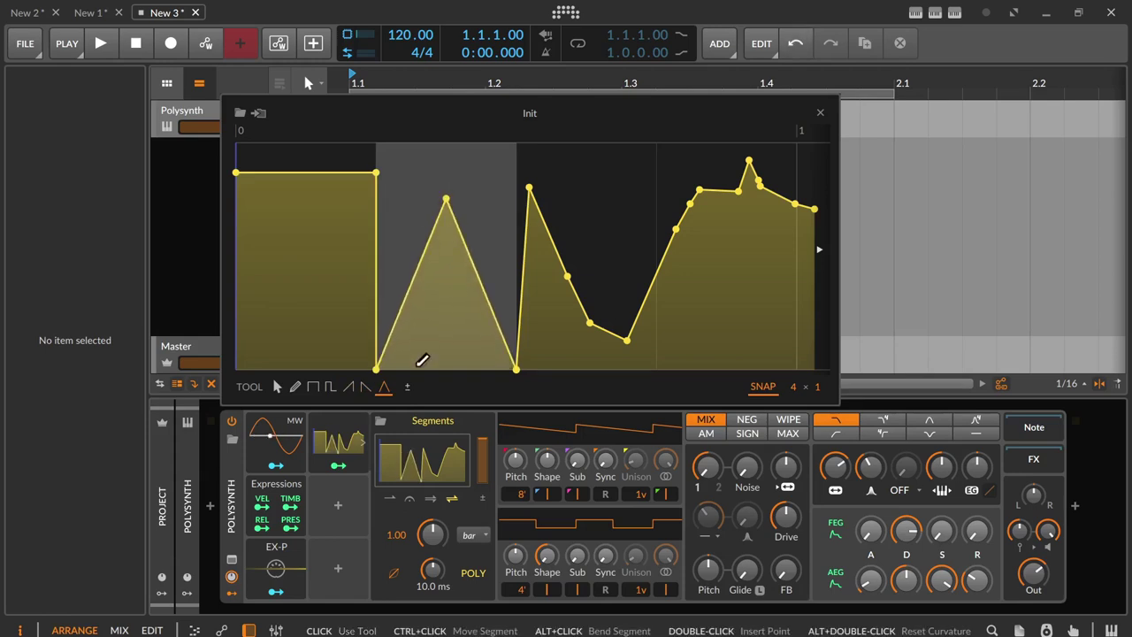
Toggle the ± bipolar setting on and off, leaving it off
left_click(409, 387)
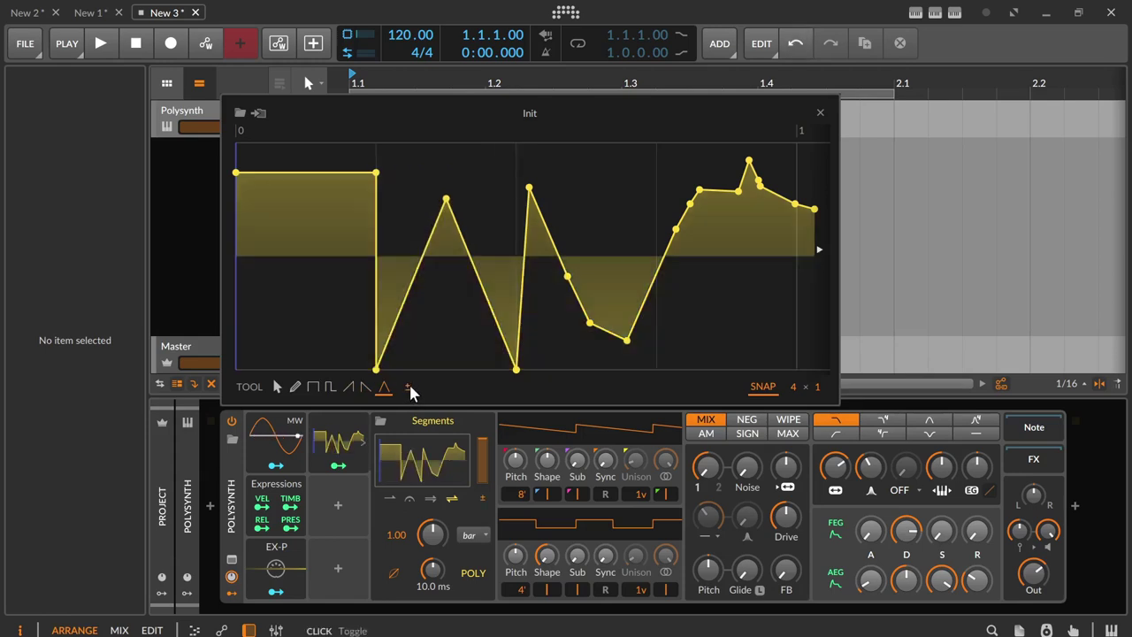
left_click(408, 387)
left_click(409, 387)
left_click(408, 387)
left_click(408, 386)
Return the envelope to unipolar and switch back to the Pointer tool
left_click(408, 387)
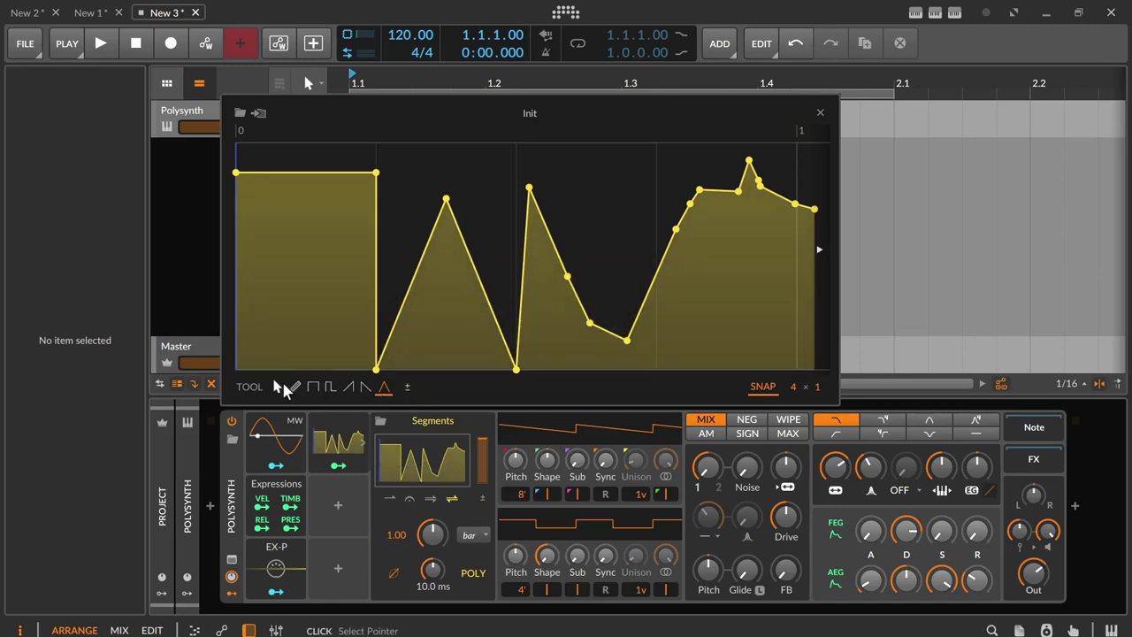
left_click(277, 386)
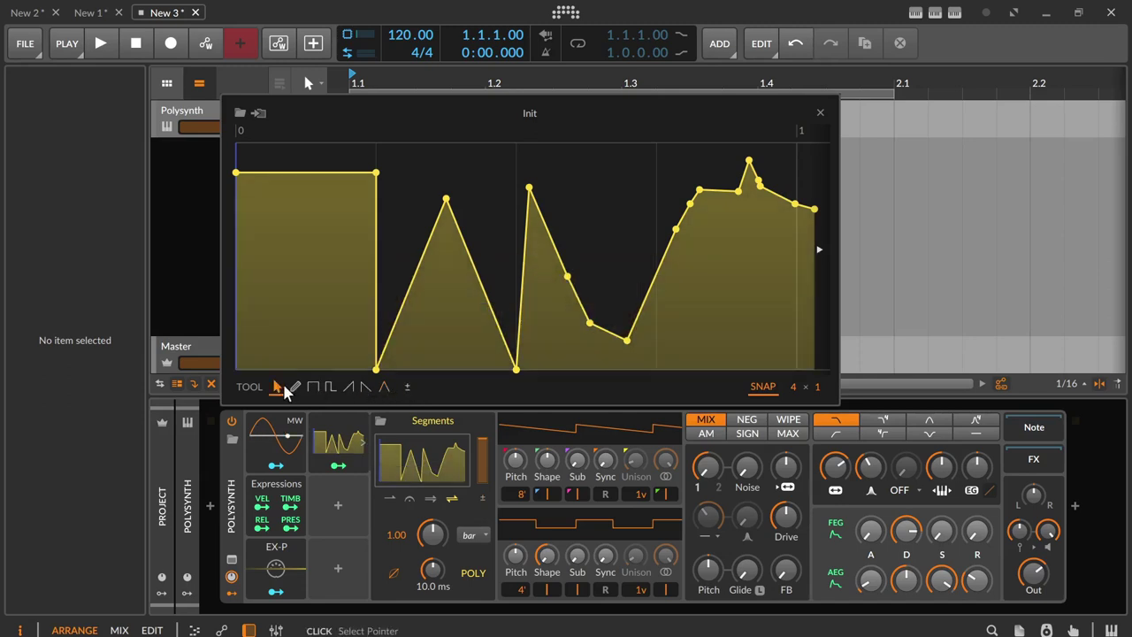
right_click(396, 171)
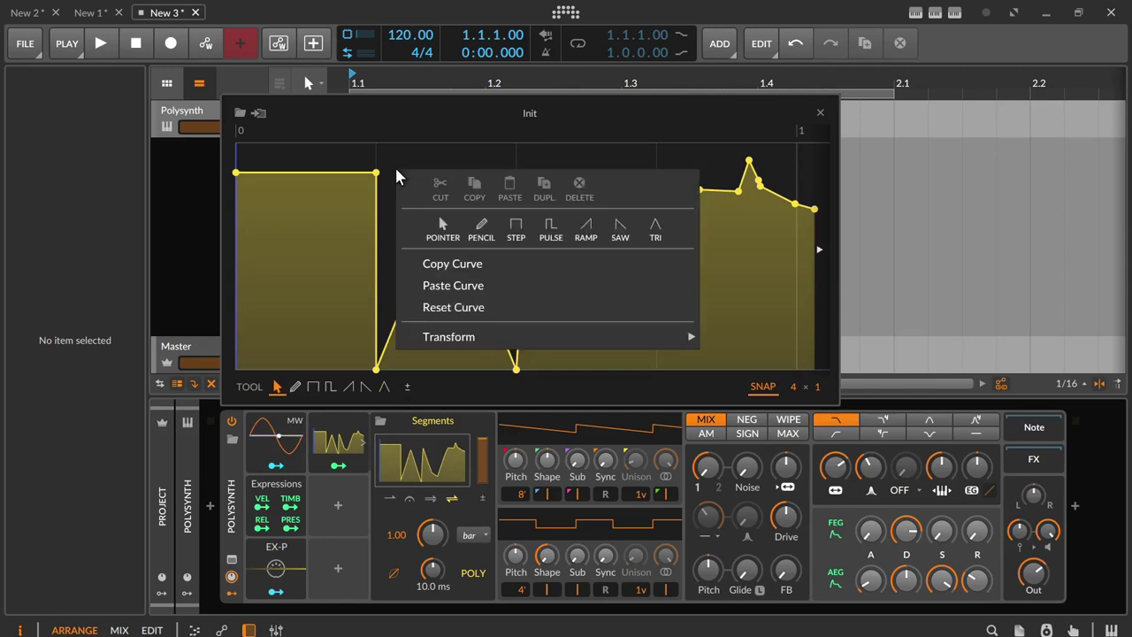
left_click(368, 218)
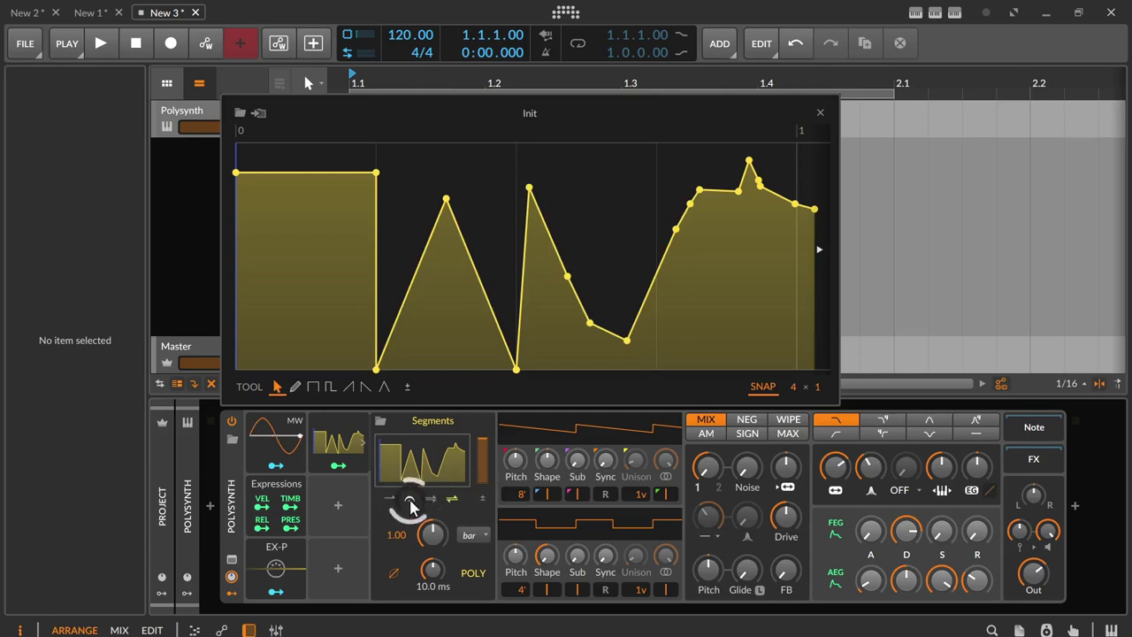
Delete the point ending the flat opening step so the curve drops straight to the first valley
right_click(412, 201)
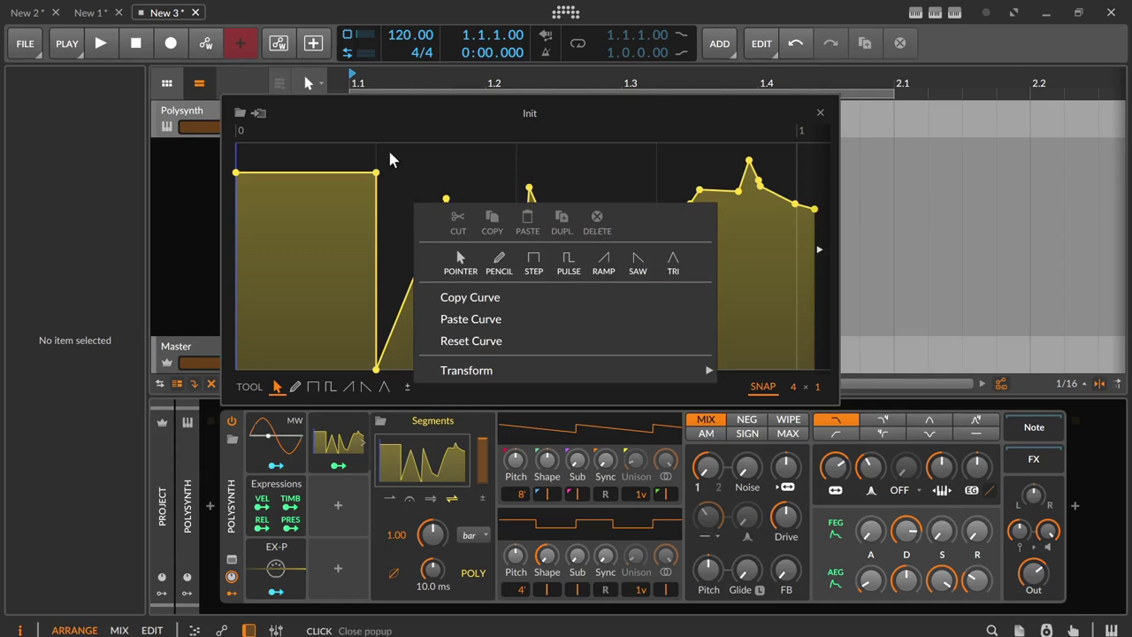
left_click(380, 167)
left_click(376, 173)
right_click(377, 180)
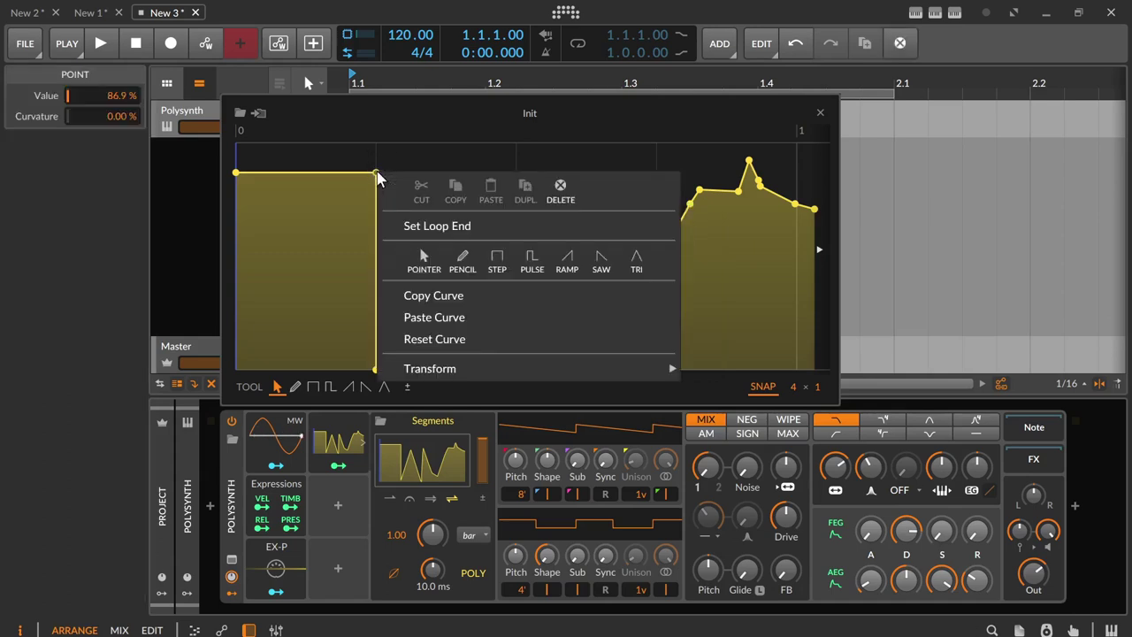
left_click(568, 190)
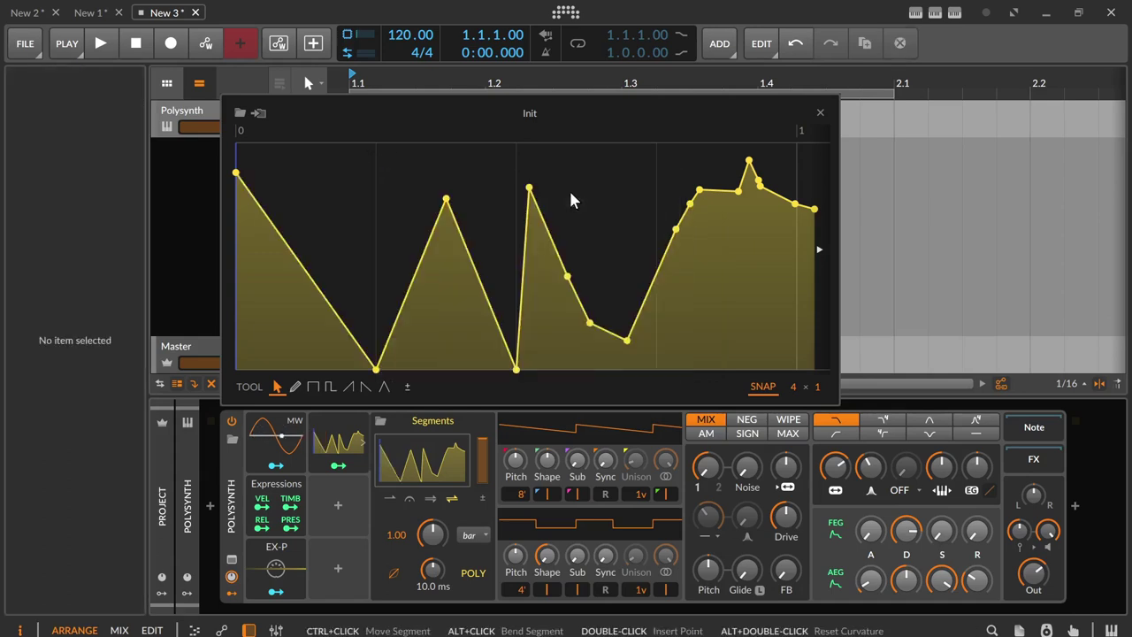
right_click(422, 195)
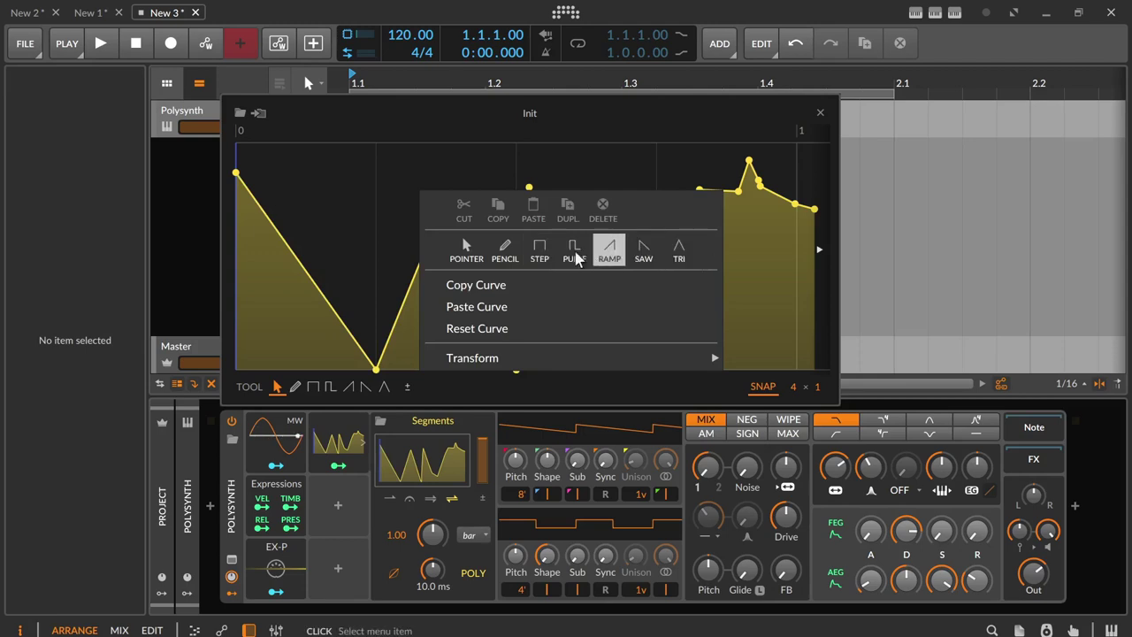
Switch the envelope's sustain mode to looping
left_click(365, 229)
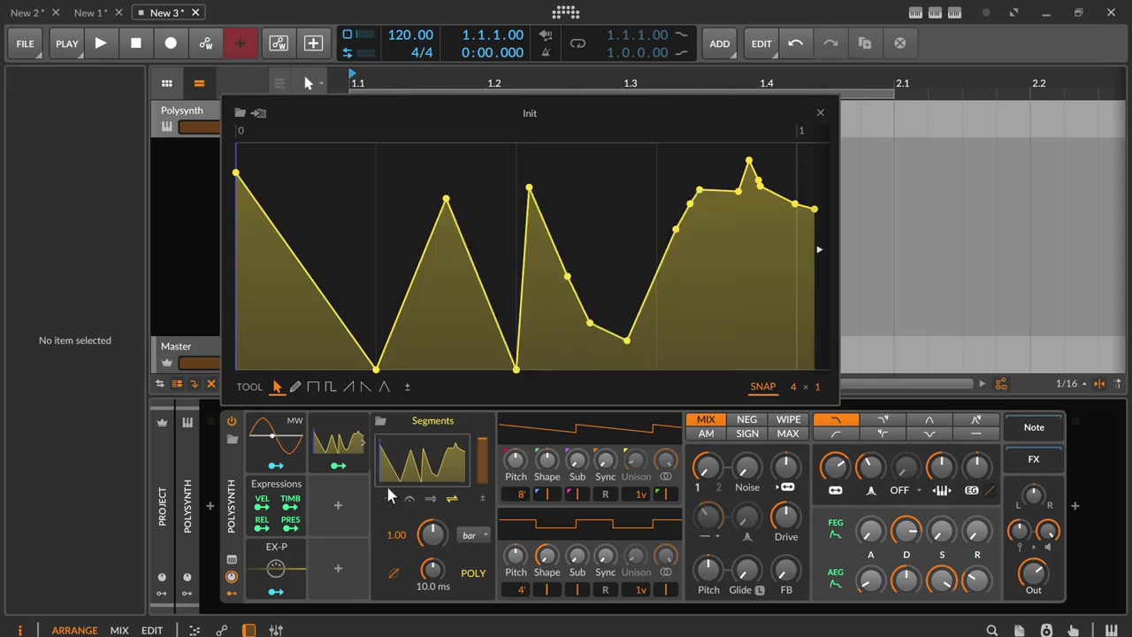
left_click(409, 500)
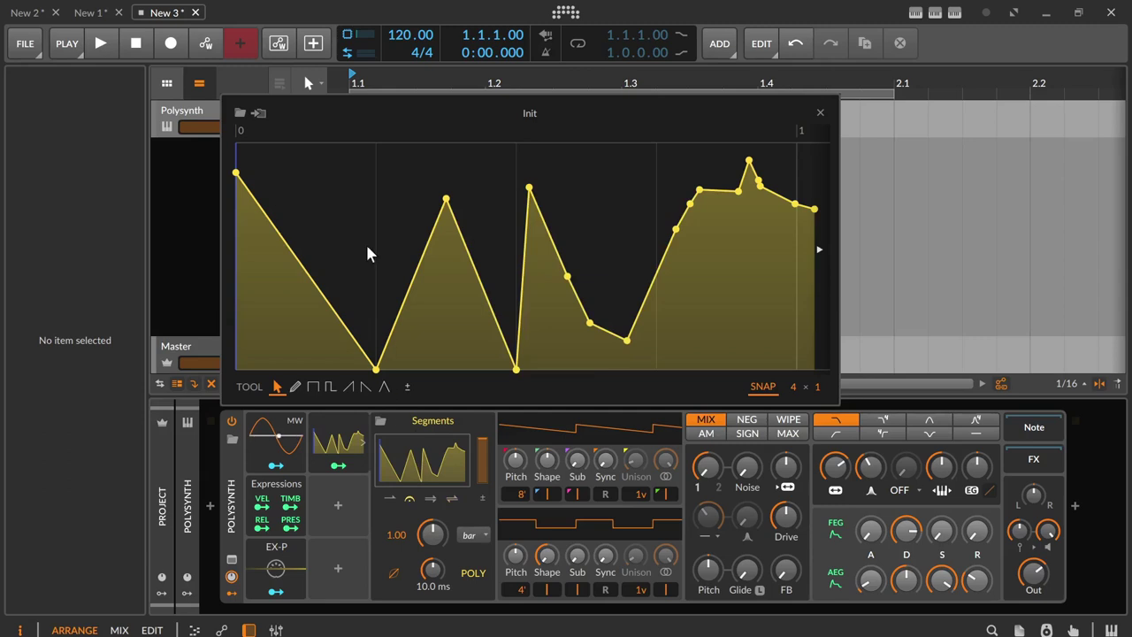
right_click(445, 203)
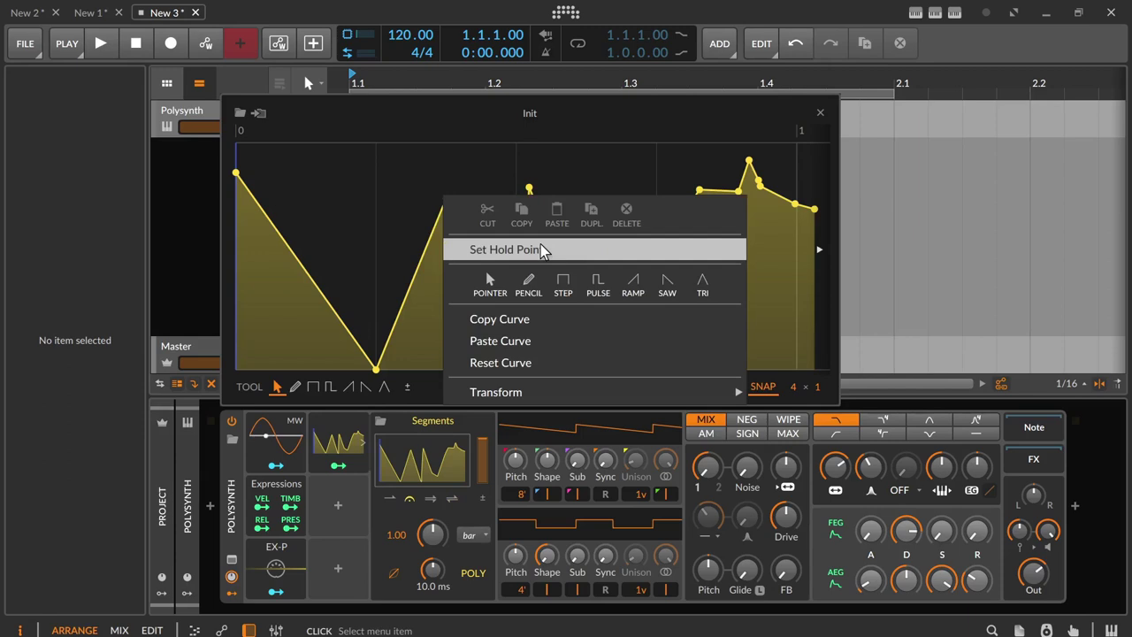
left_click(371, 202)
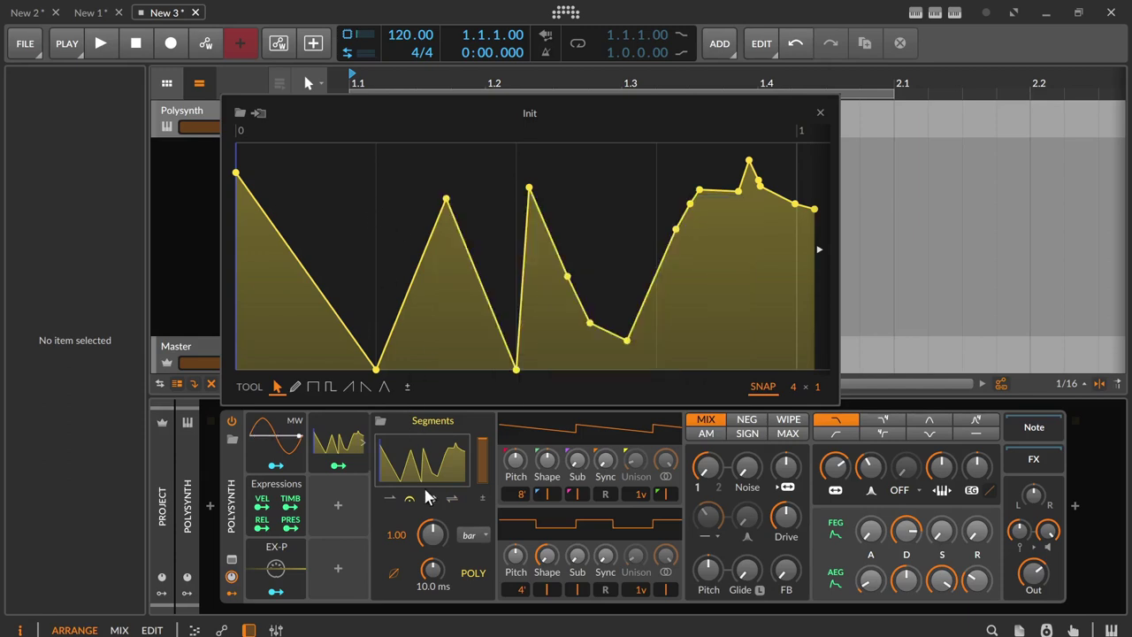
Set the loop end at the first peak, drag it to the second peak, and start the loop at the valley
right_click(445, 202)
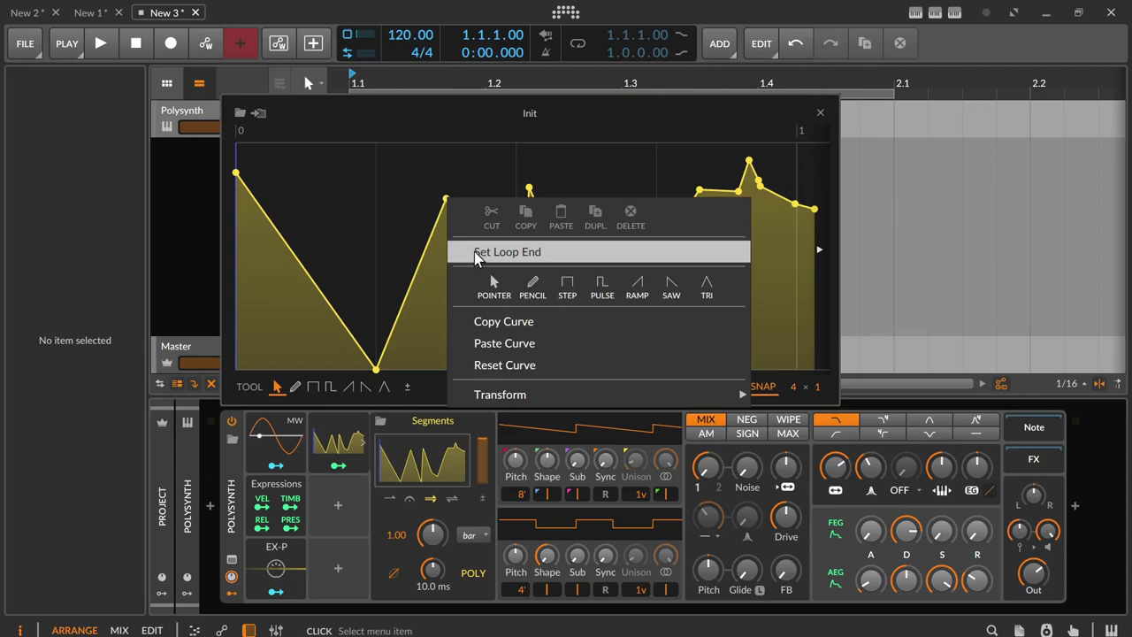
left_click(476, 252)
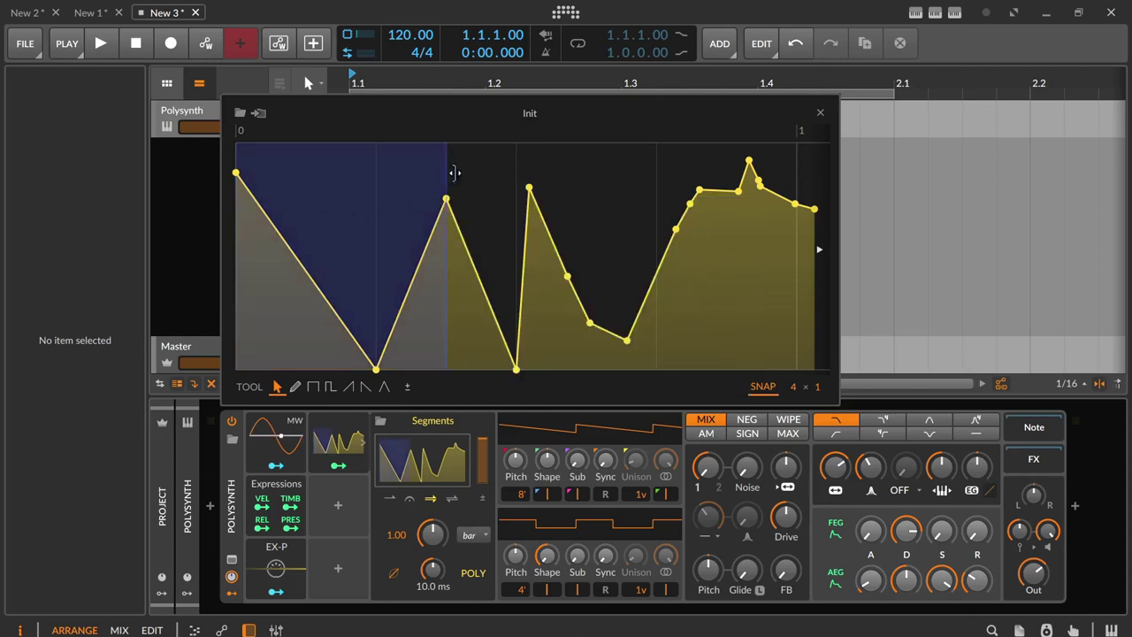
left_click_drag(446, 182, 531, 178)
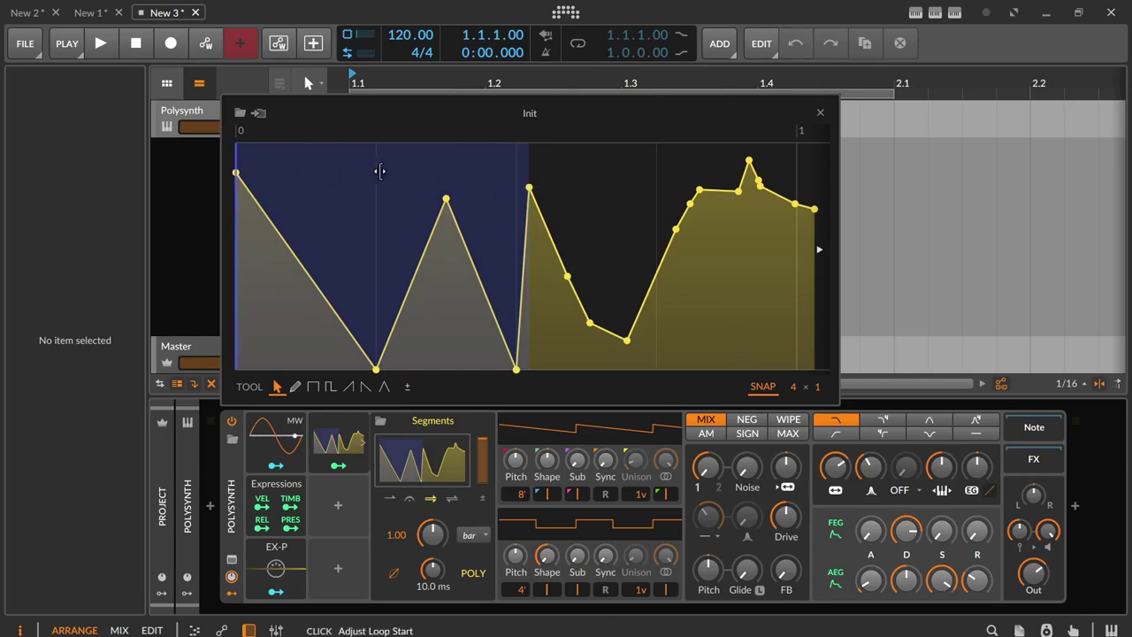
left_click(382, 171)
right_click(373, 369)
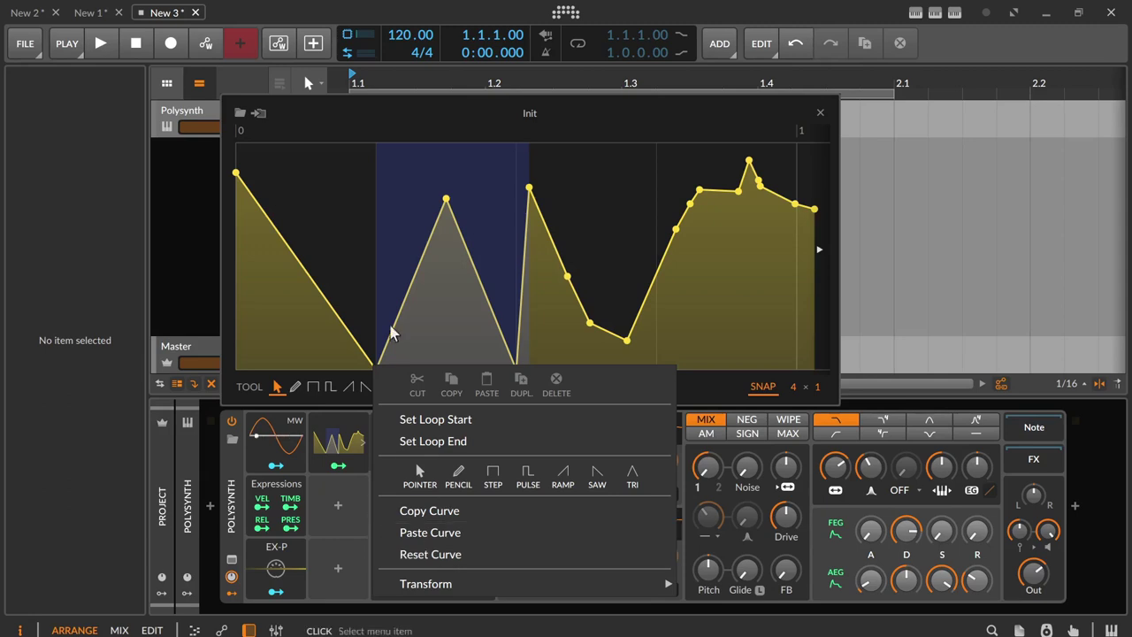
left_click(348, 157)
Fit the selected curve section vertically to full height
right_click(348, 156)
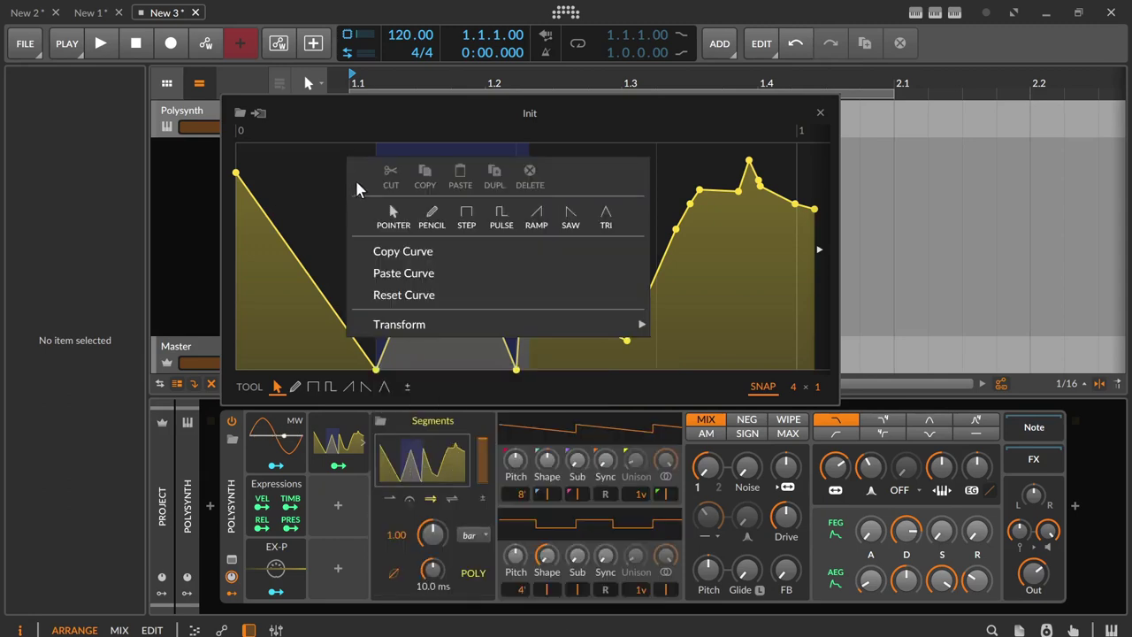
mouse_move(384, 330)
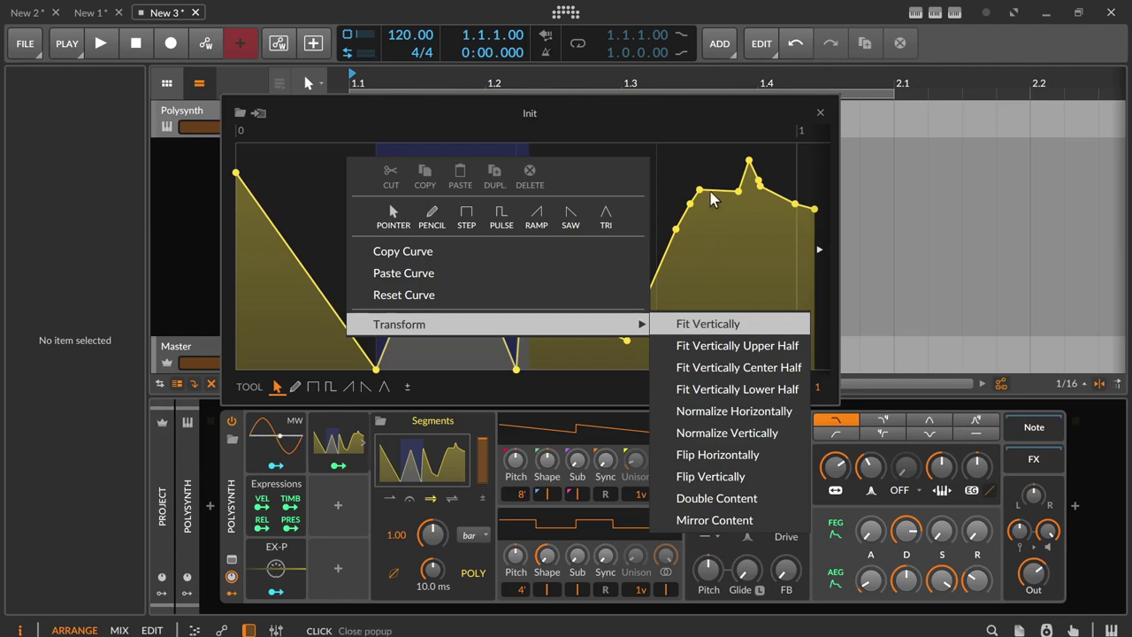
left_click(698, 327)
right_click(299, 193)
mouse_move(382, 371)
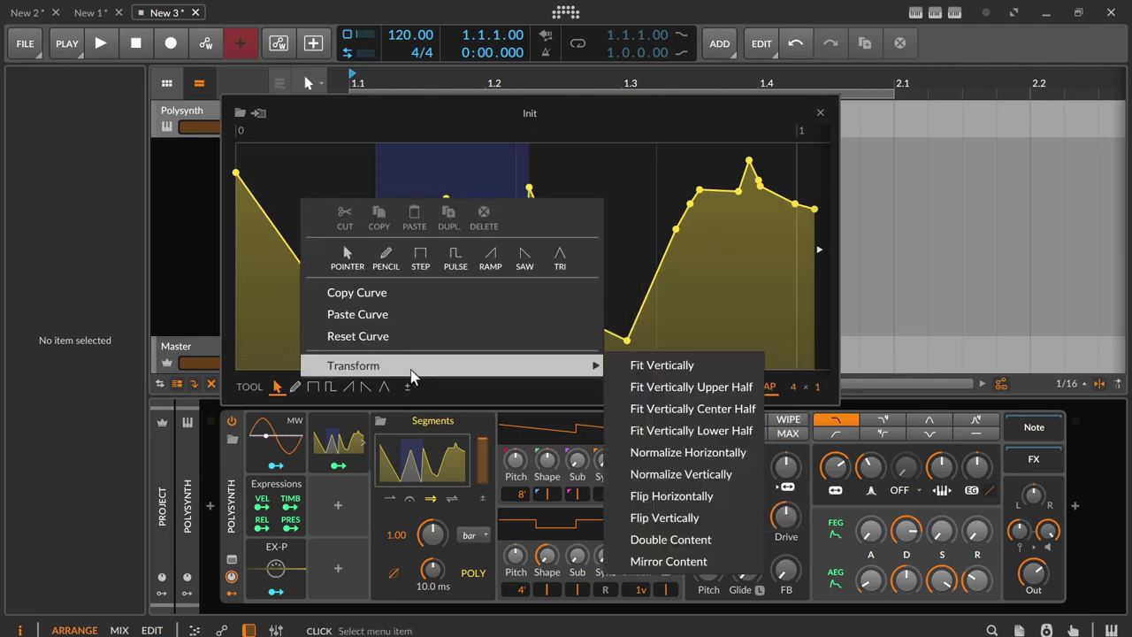
left_click(666, 360)
Fit the curve into the upper half, then the centre half, then the lower half
right_click(320, 208)
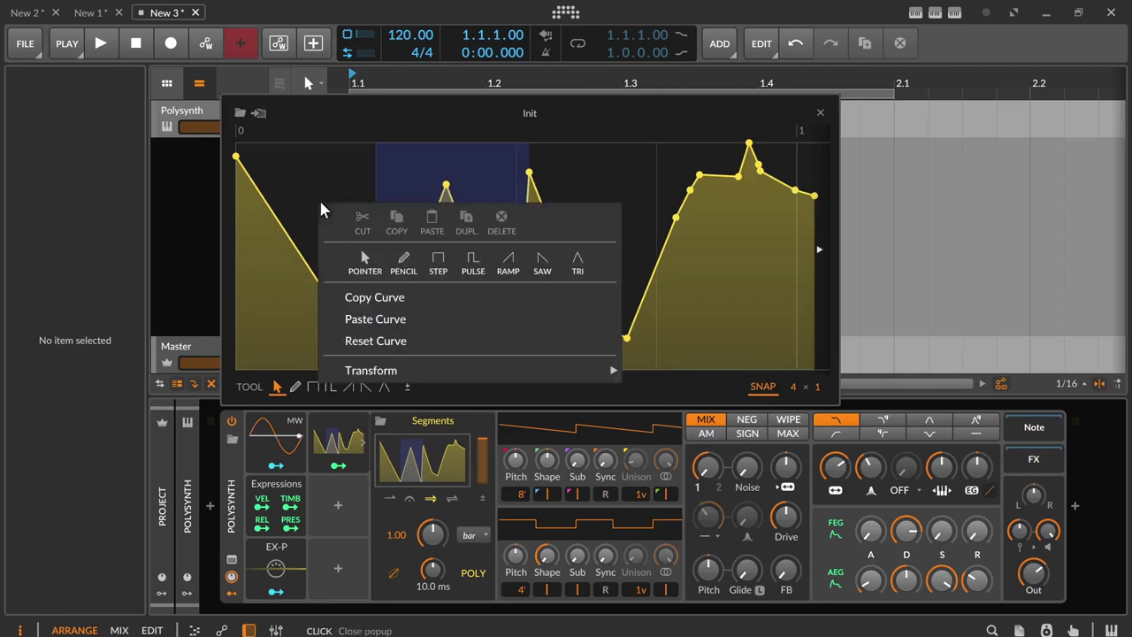
mouse_move(572, 371)
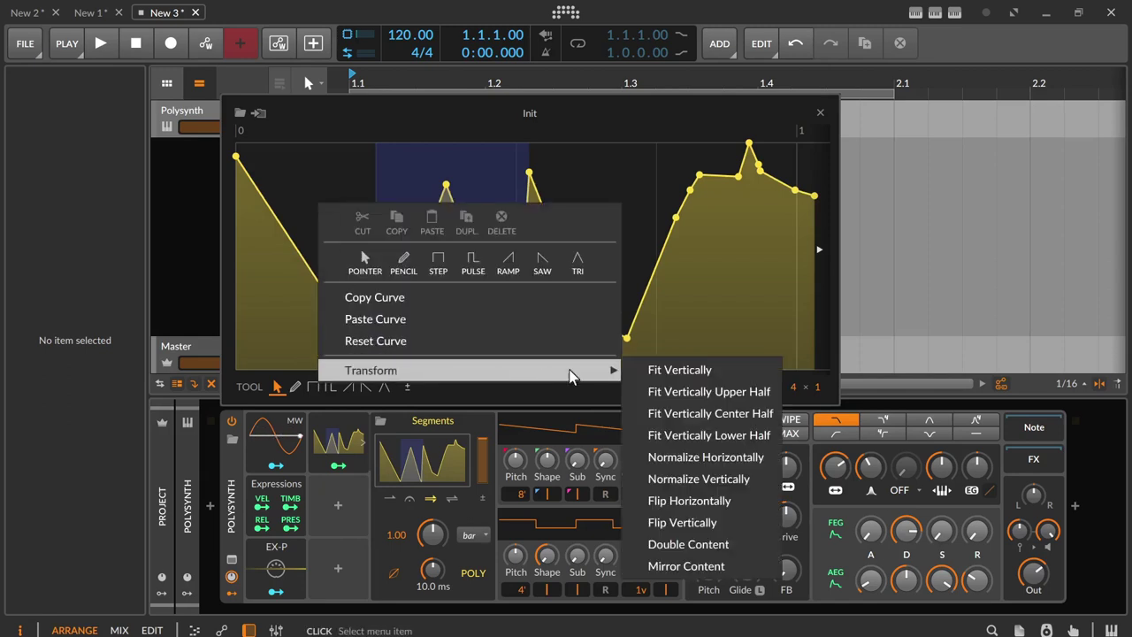
left_click(710, 394)
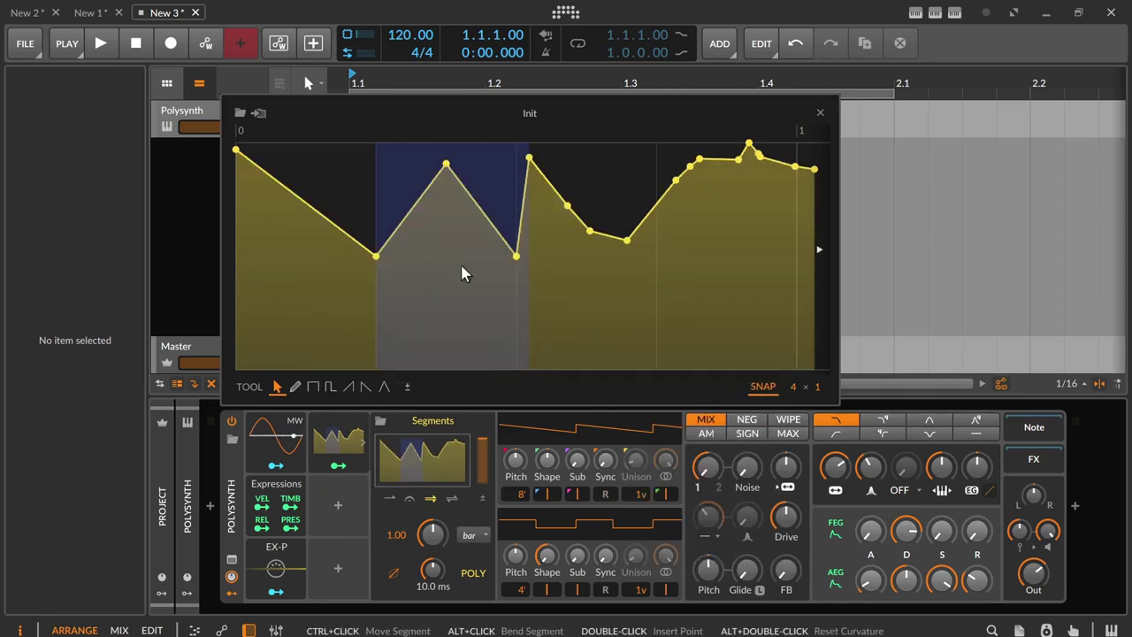
right_click(345, 177)
mouse_move(575, 347)
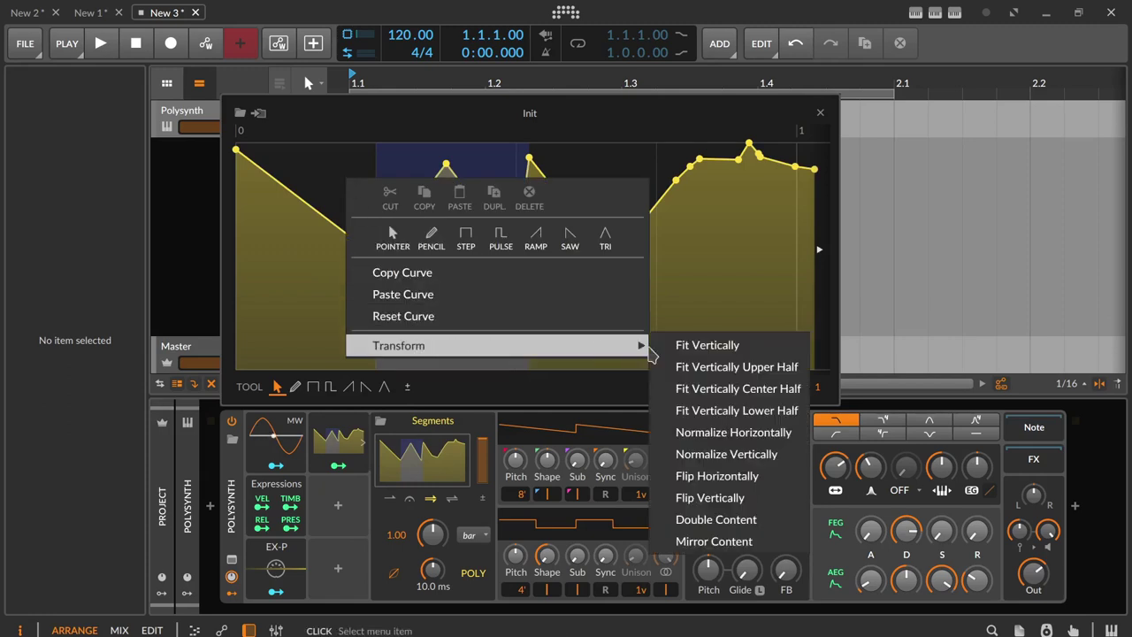
left_click(722, 394)
right_click(329, 193)
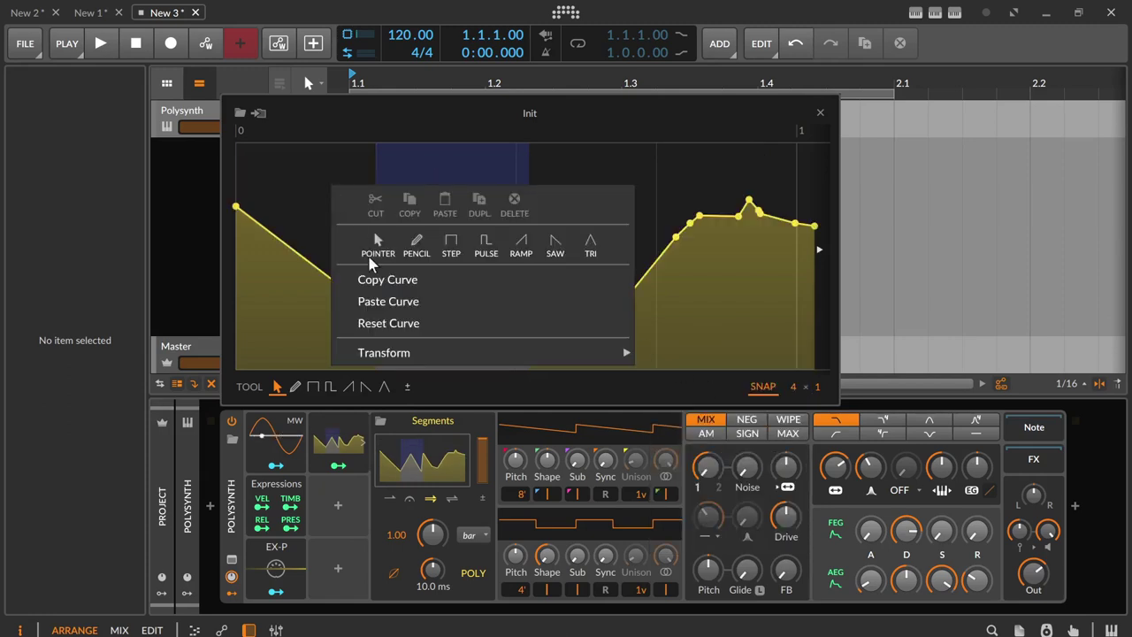
mouse_move(404, 352)
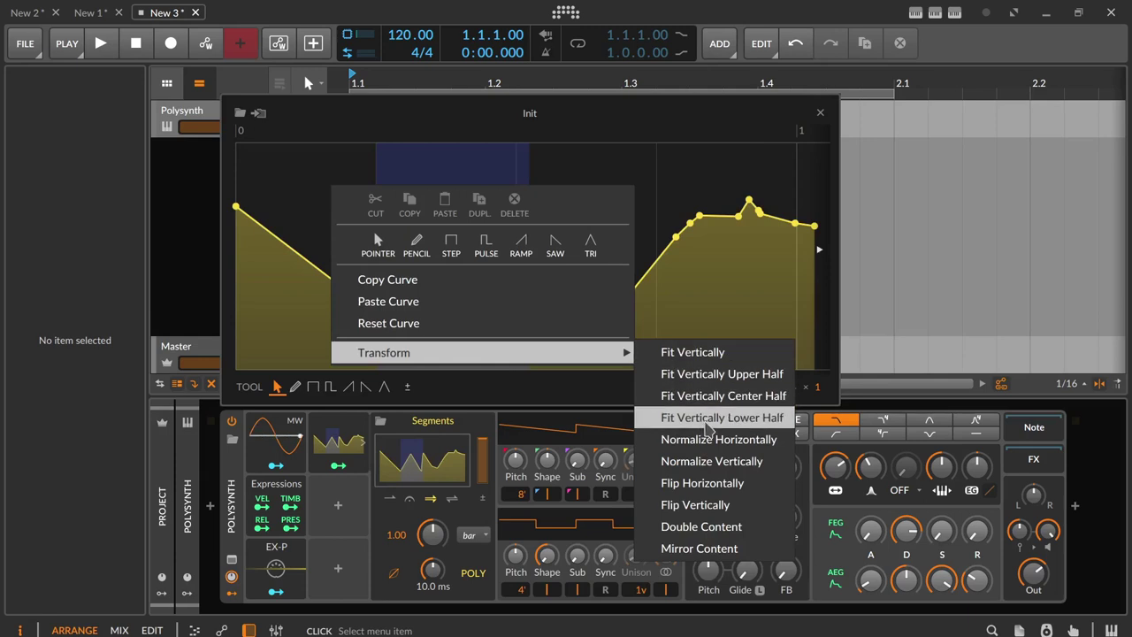
left_click(708, 428)
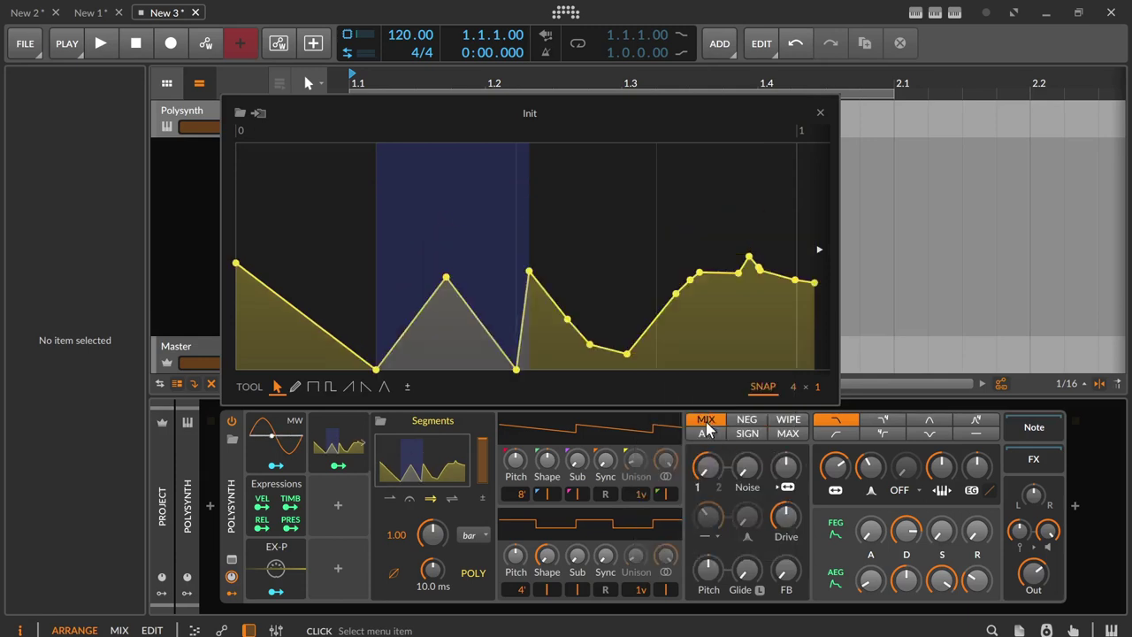
Normalize the curve horizontally and then to the full vertical range
right_click(333, 211)
mouse_move(437, 379)
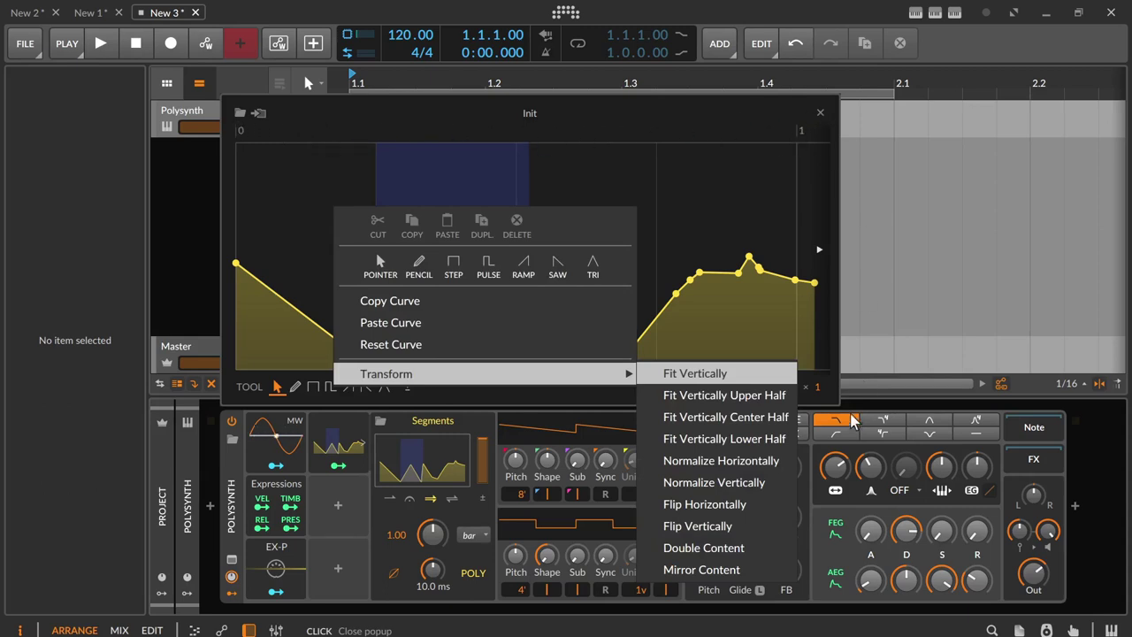
left_click(759, 469)
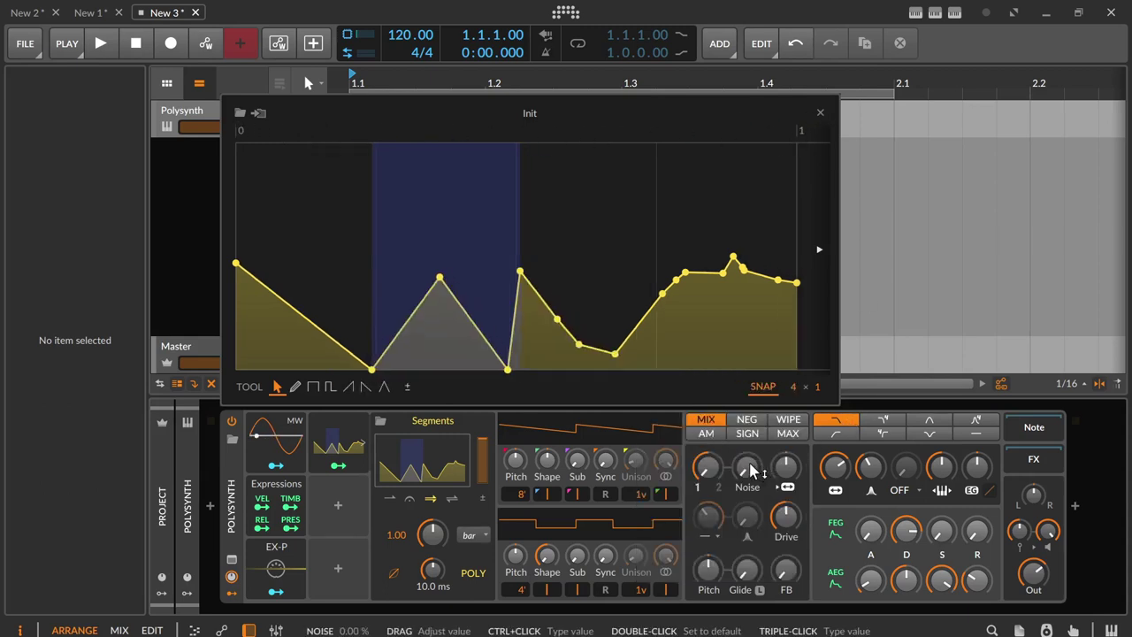
right_click(324, 207)
mouse_move(378, 376)
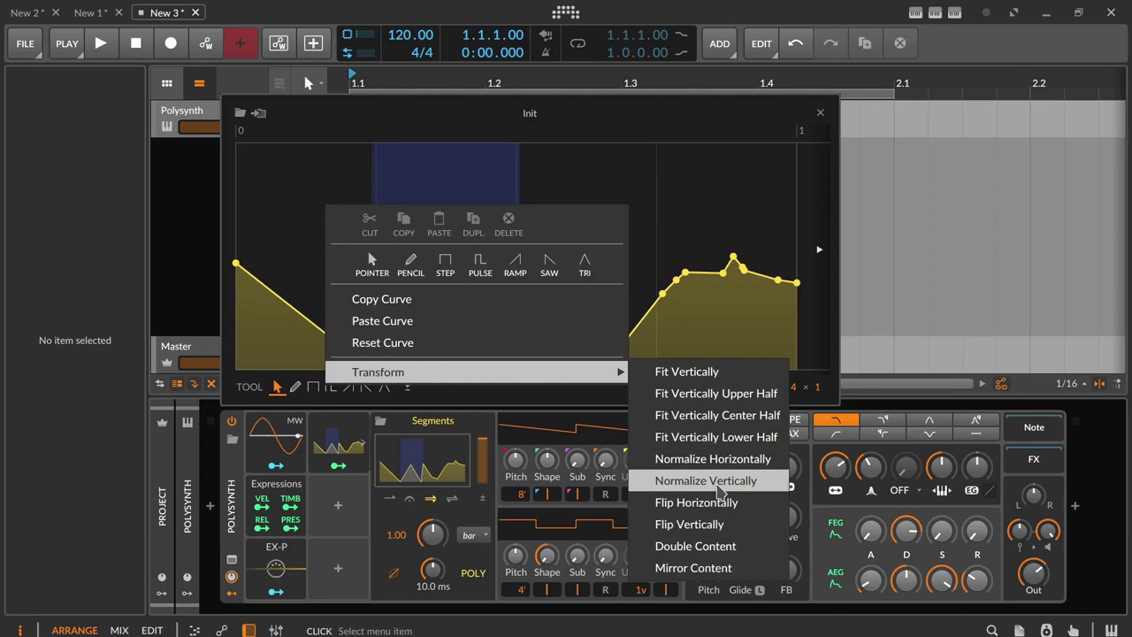
left_click(724, 489)
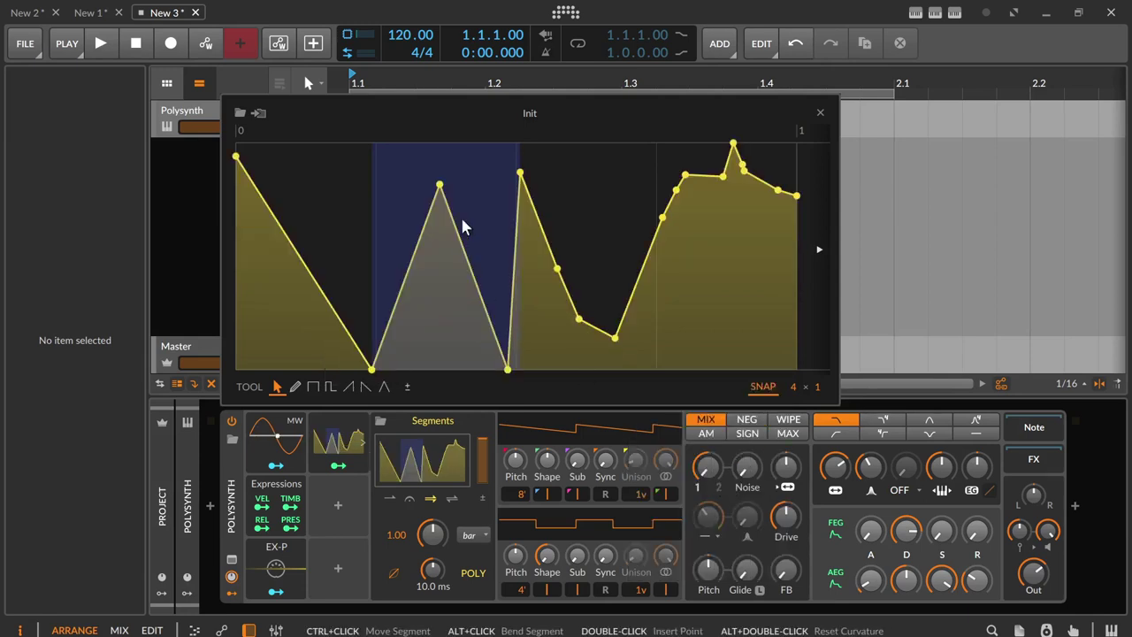
Flip the curve horizontally, then vertically
right_click(338, 170)
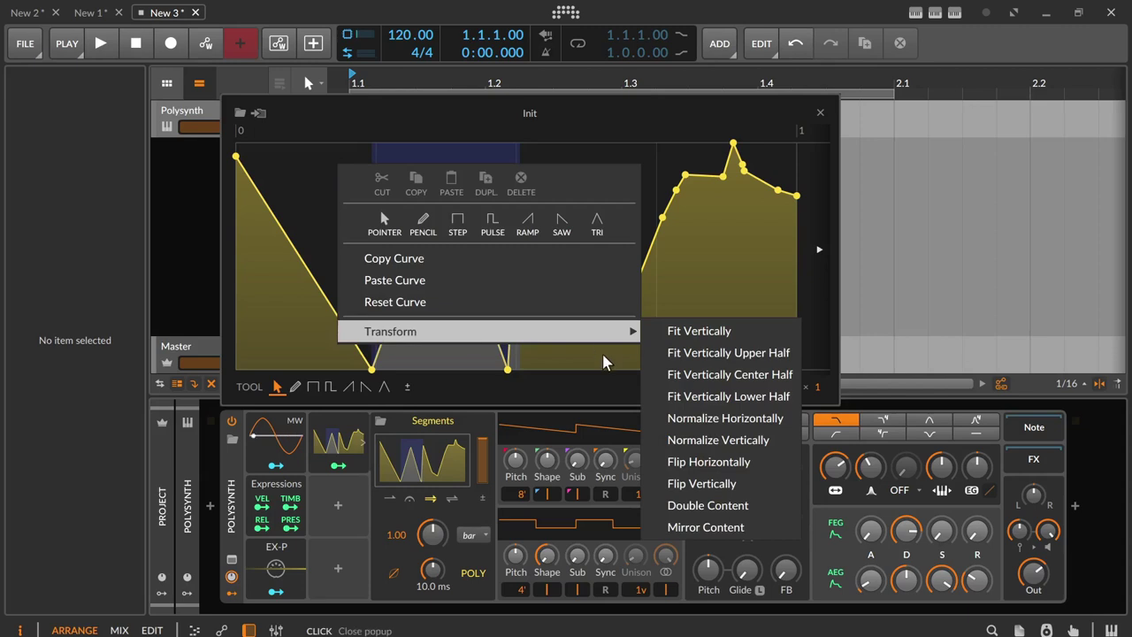
left_click(732, 461)
right_click(409, 200)
mouse_move(496, 362)
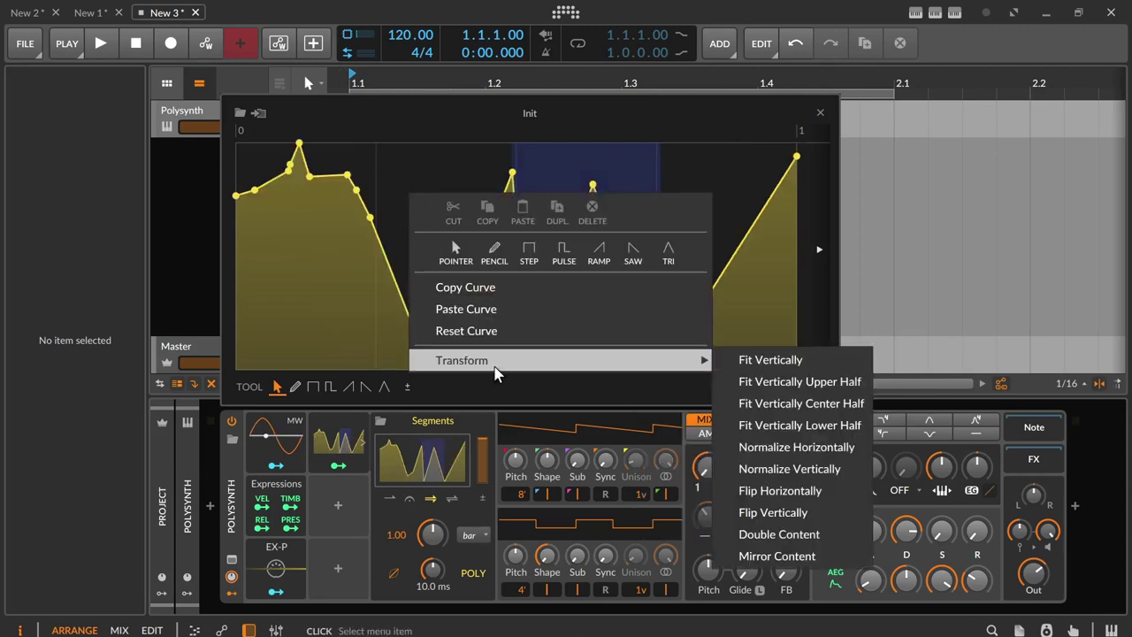
left_click(772, 512)
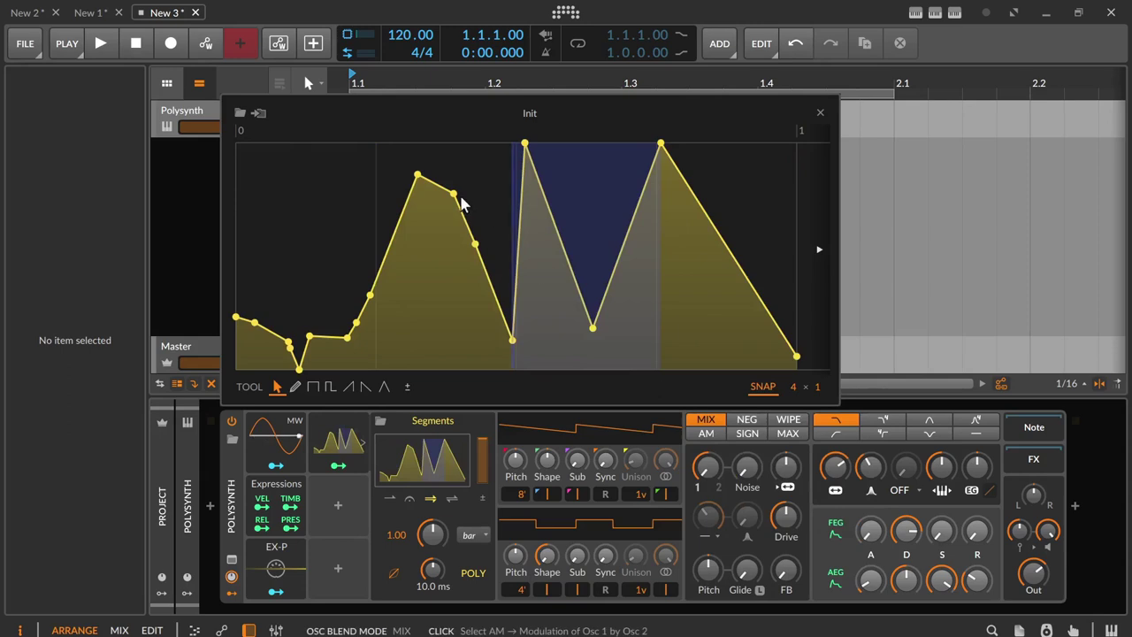
Double the curve content and mirror it into a four-unit pattern
right_click(379, 185)
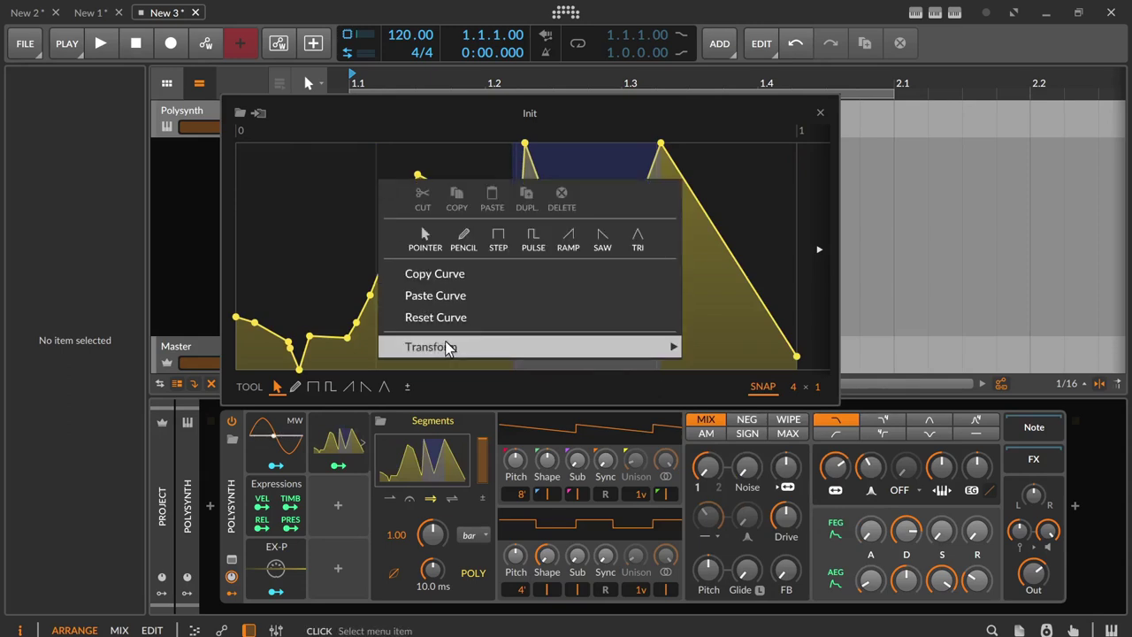
mouse_move(478, 347)
left_click(758, 524)
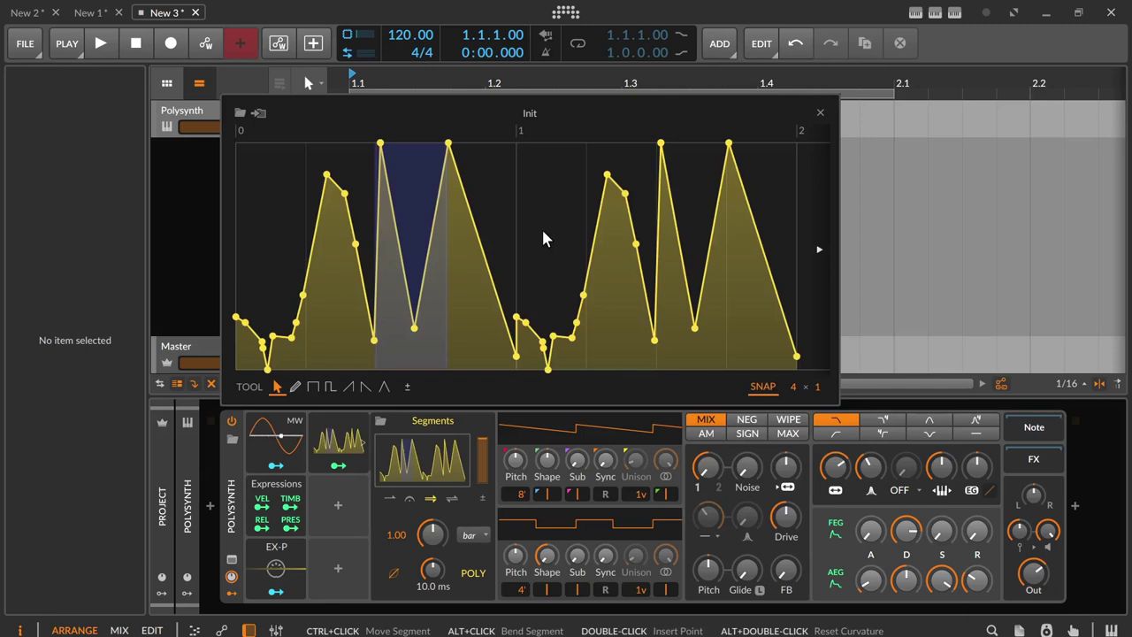
right_click(517, 179)
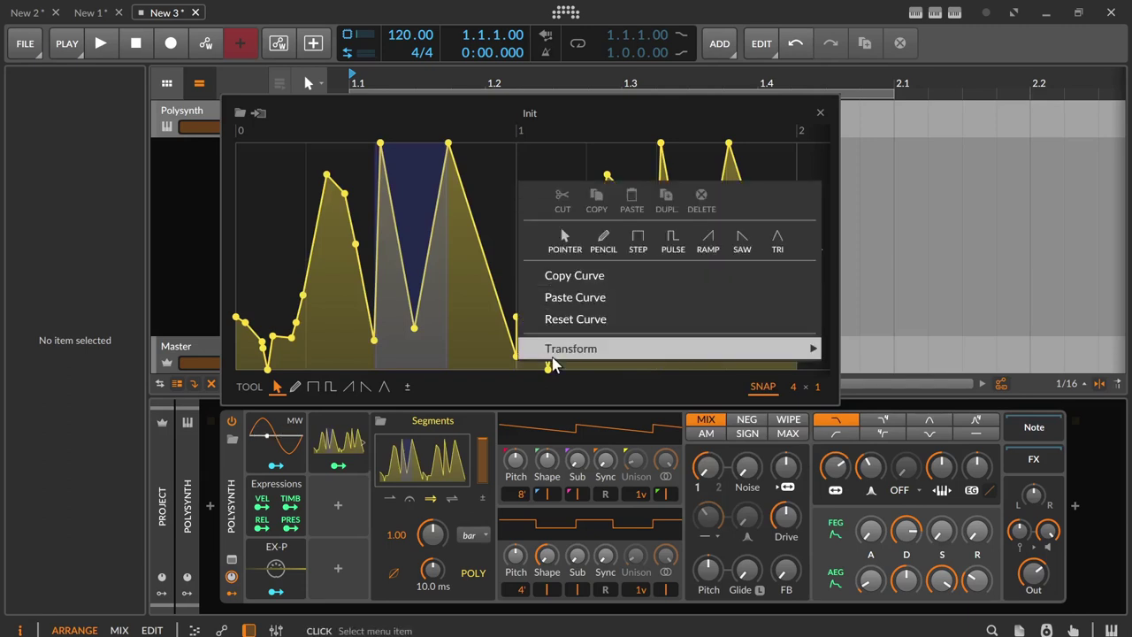
mouse_move(805, 348)
left_click(887, 544)
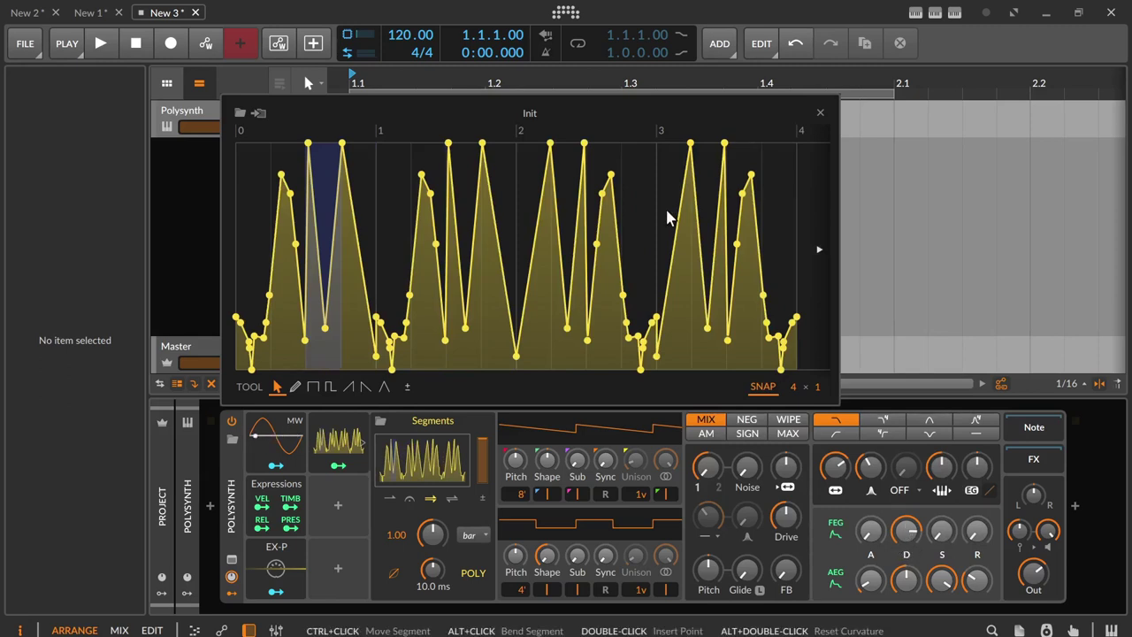
Turn on snapping and set the snap grid's first value to 99
left_click(766, 389)
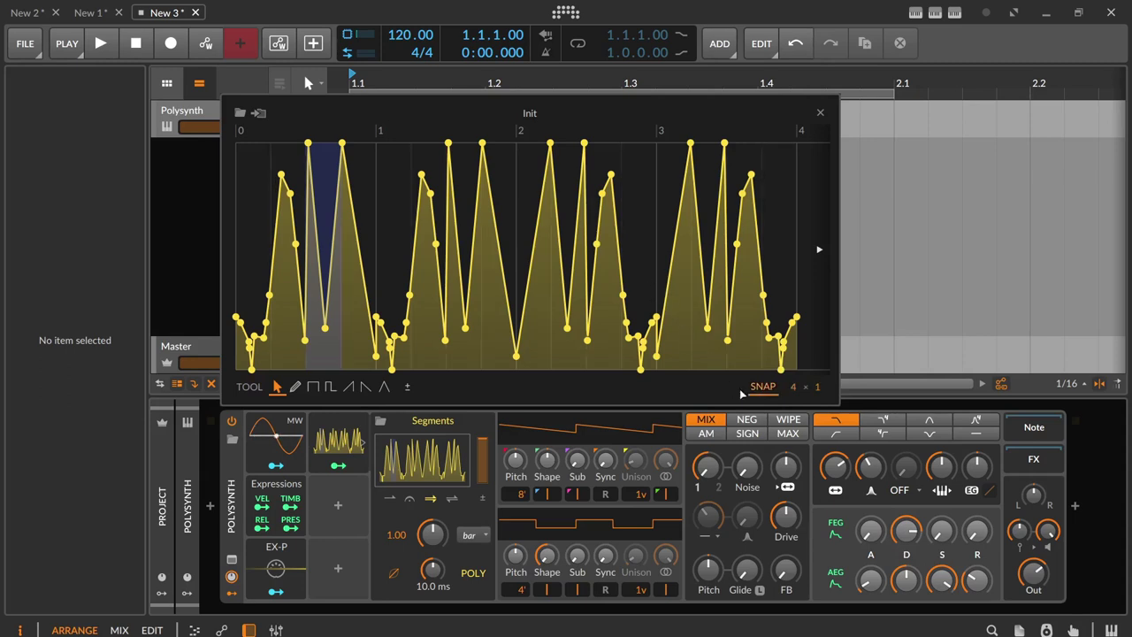
mouse_move(793, 386)
left_mouse_down()
mouse_move(794, 373)
mouse_move(793, 393)
mouse_move(818, 367)
mouse_move(818, 384)
mouse_move(800, 395)
left_mouse_up()
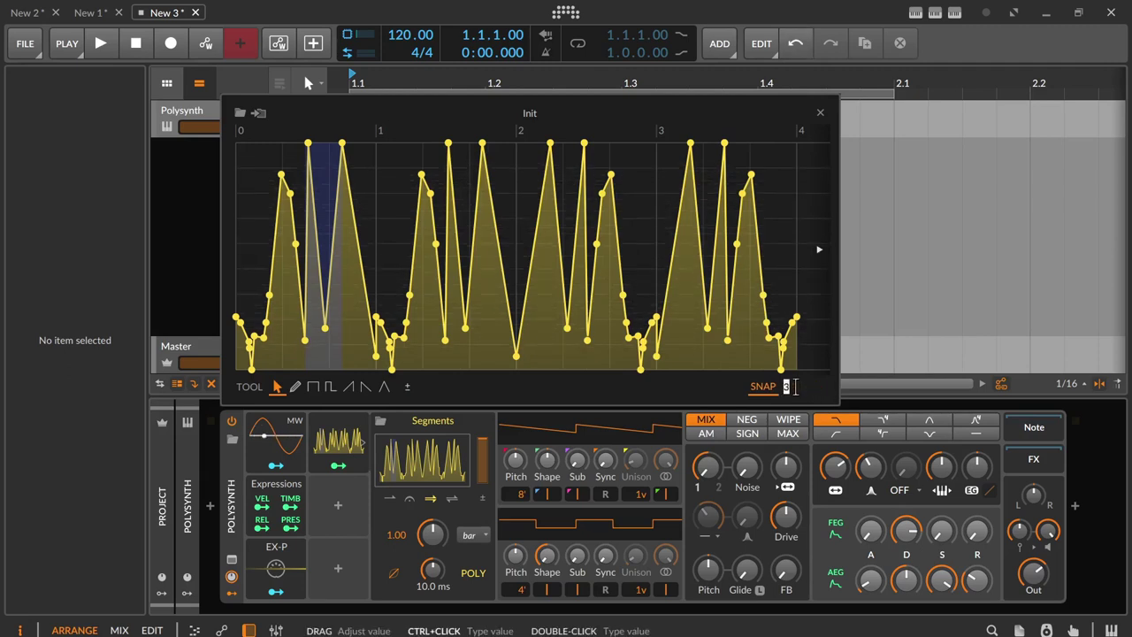
double_click(794, 388)
type("99")
key("Return")
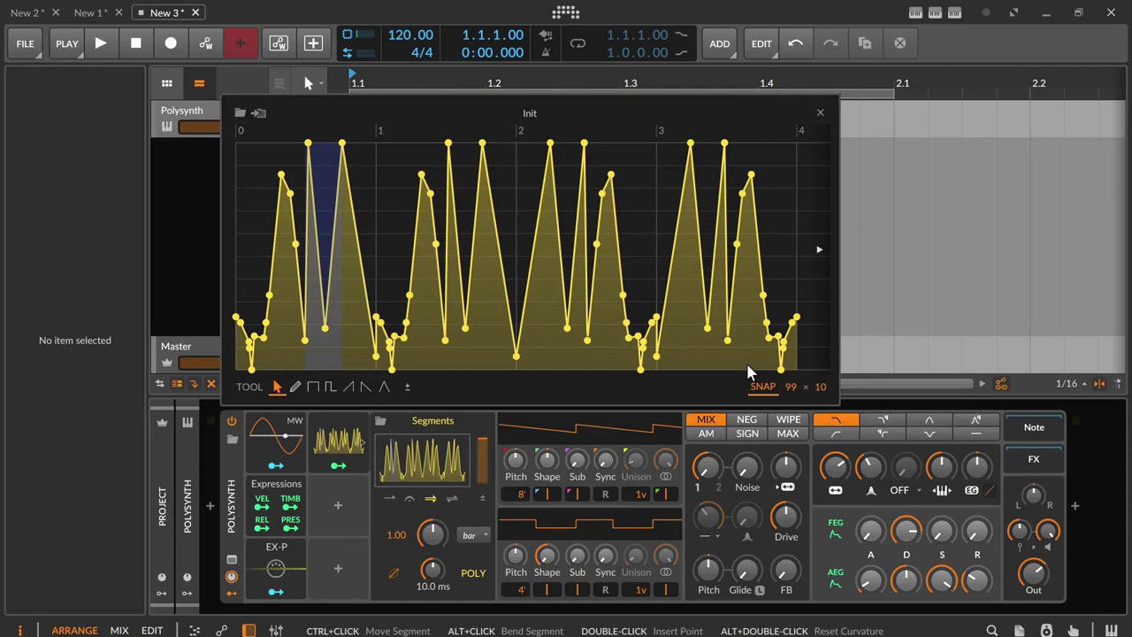
Pan around the editor, then fit the whole curve into view
scroll(753, 267, "down", 8)
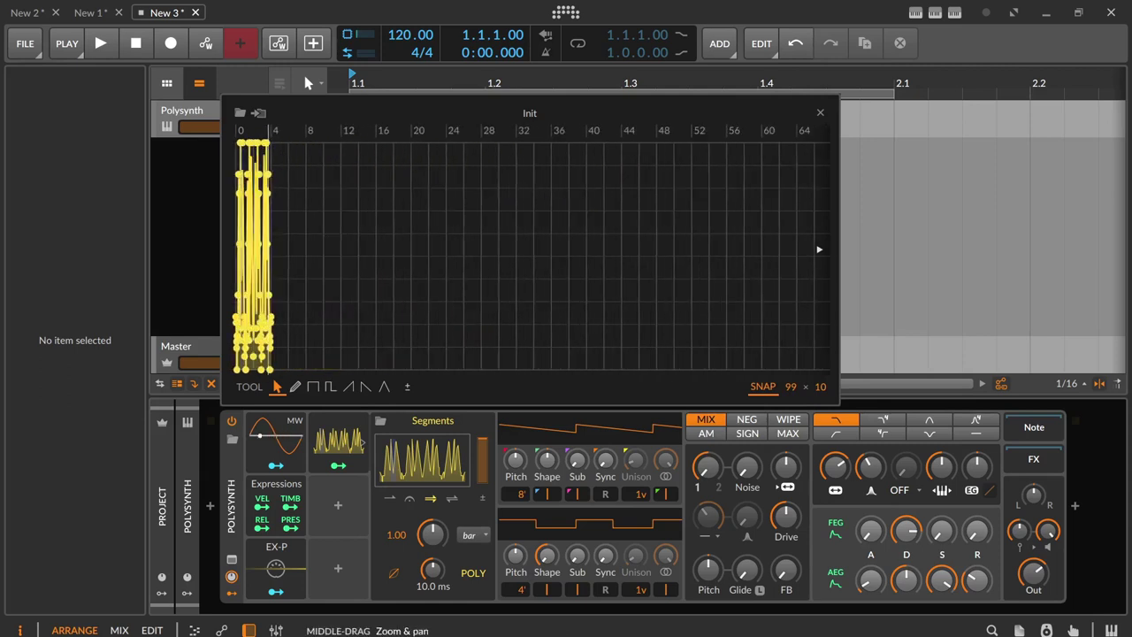
scroll(384, 227, "right", 3)
scroll(509, 205, "left", 1)
scroll(509, 205, "right", 4)
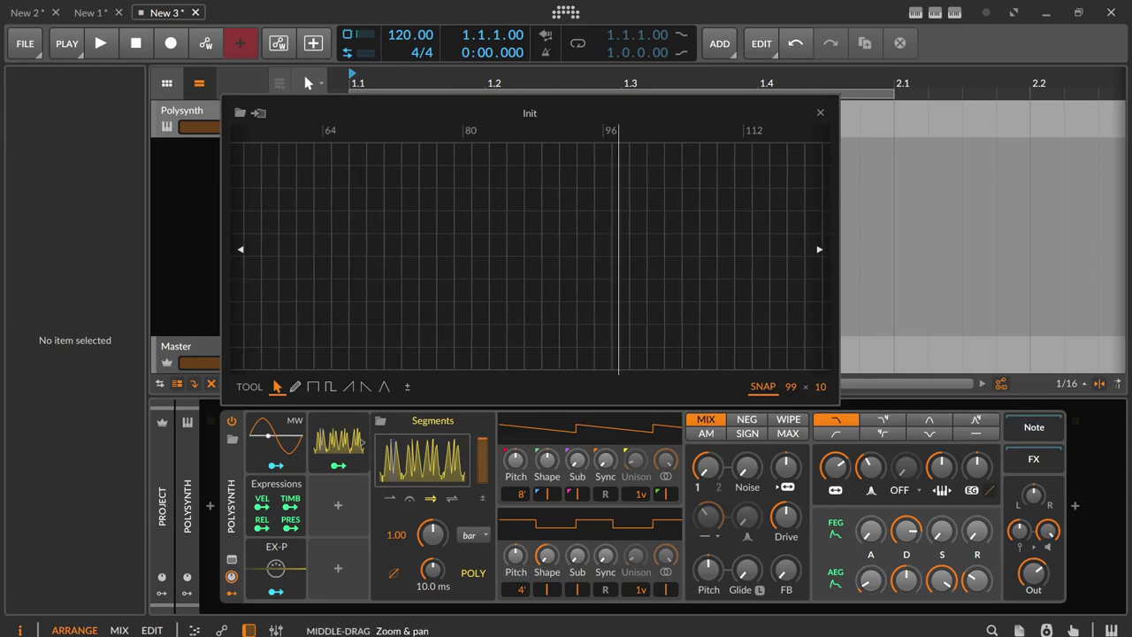
scroll(229, 177, "right", 4)
scroll(331, 226, "right", 4)
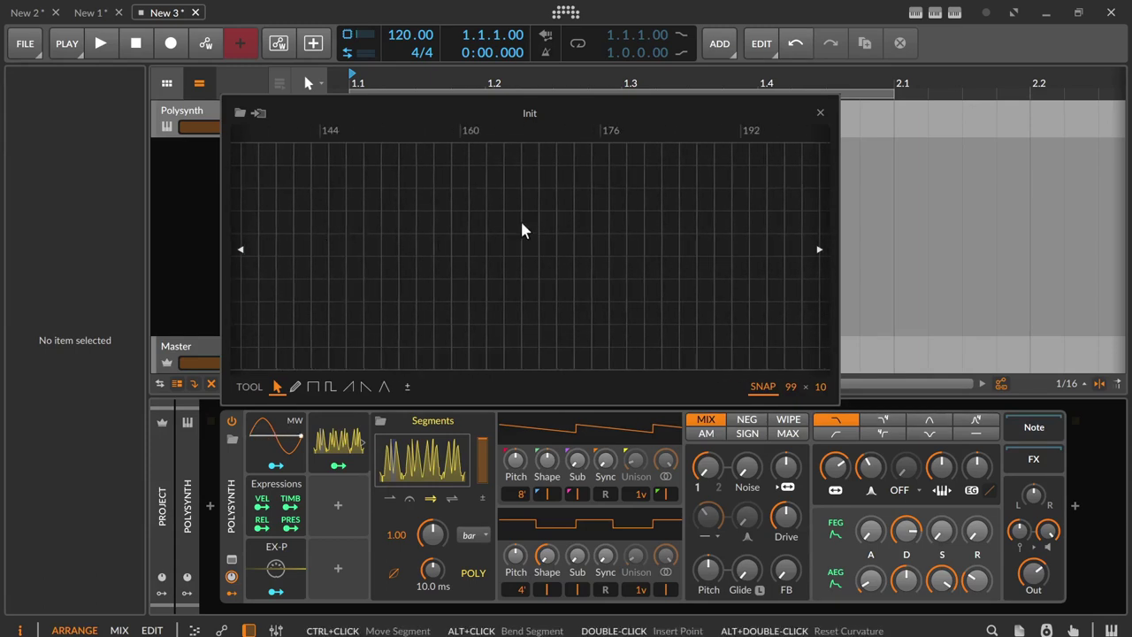
scroll(306, 217, "up", 3)
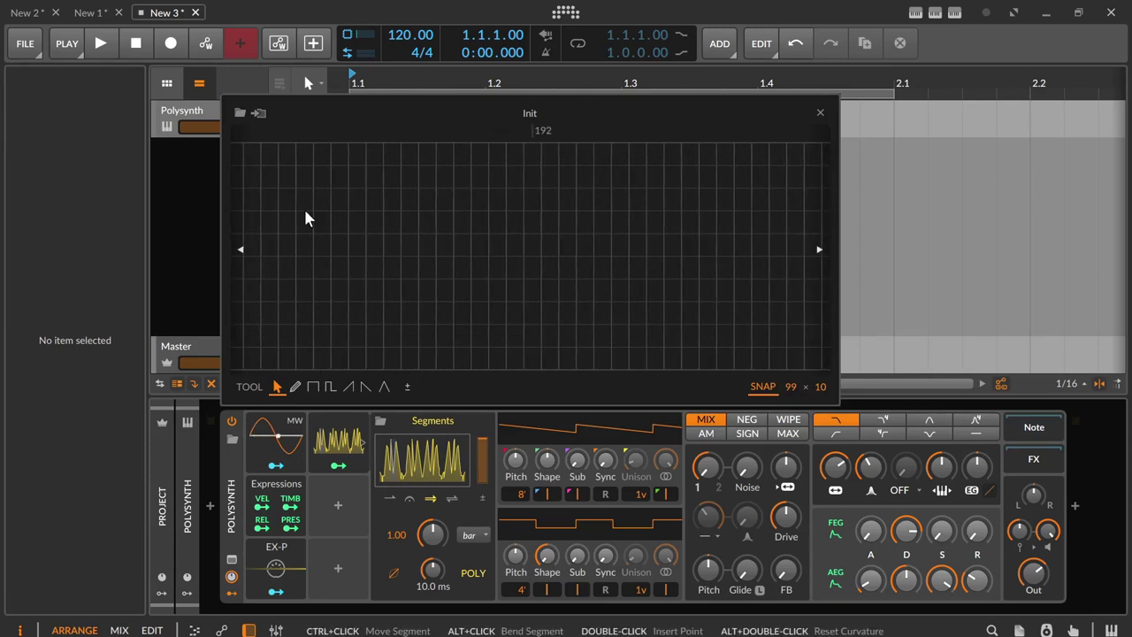
double_click(378, 135)
Close the pop-out editor, adjust the Segments modulation amount, and set the envelope to play once
left_click(821, 112)
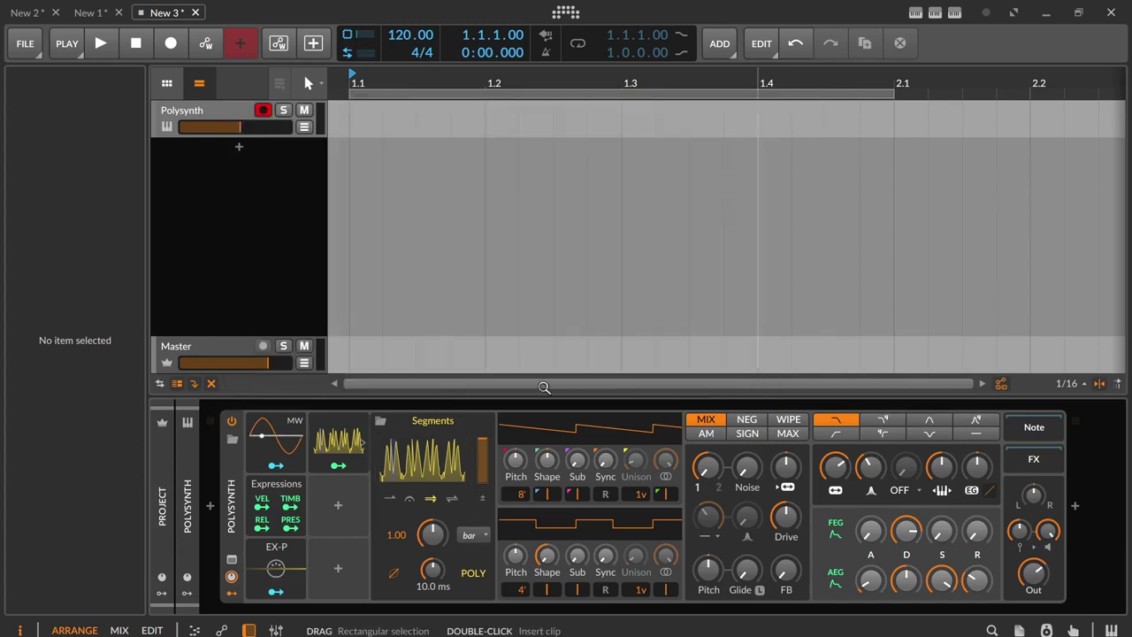
left_click_drag(482, 443, 482, 451)
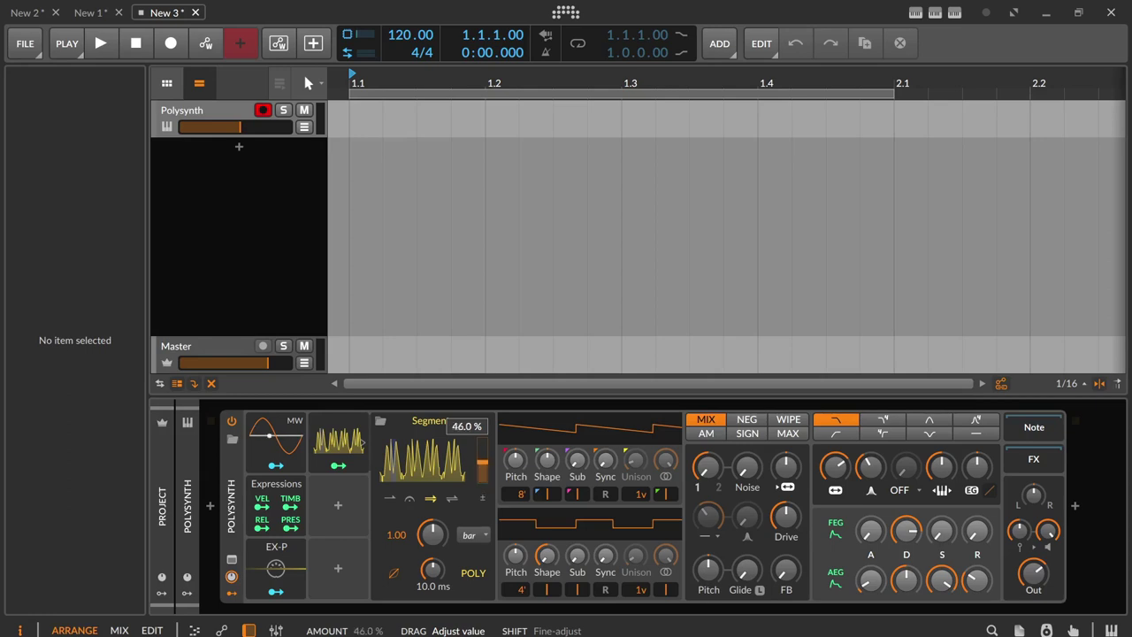
left_click_drag(482, 460, 482, 428)
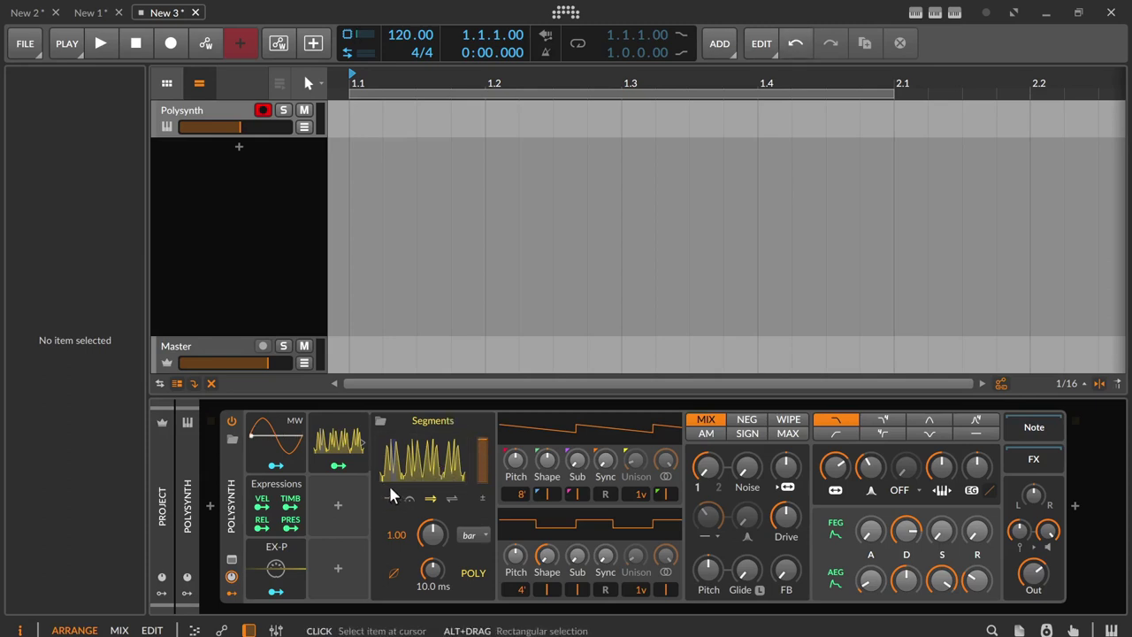
left_click(385, 500)
Back in the pop-out editor, normalize the curve horizontally so it fits the 0–1 range
left_click(409, 470)
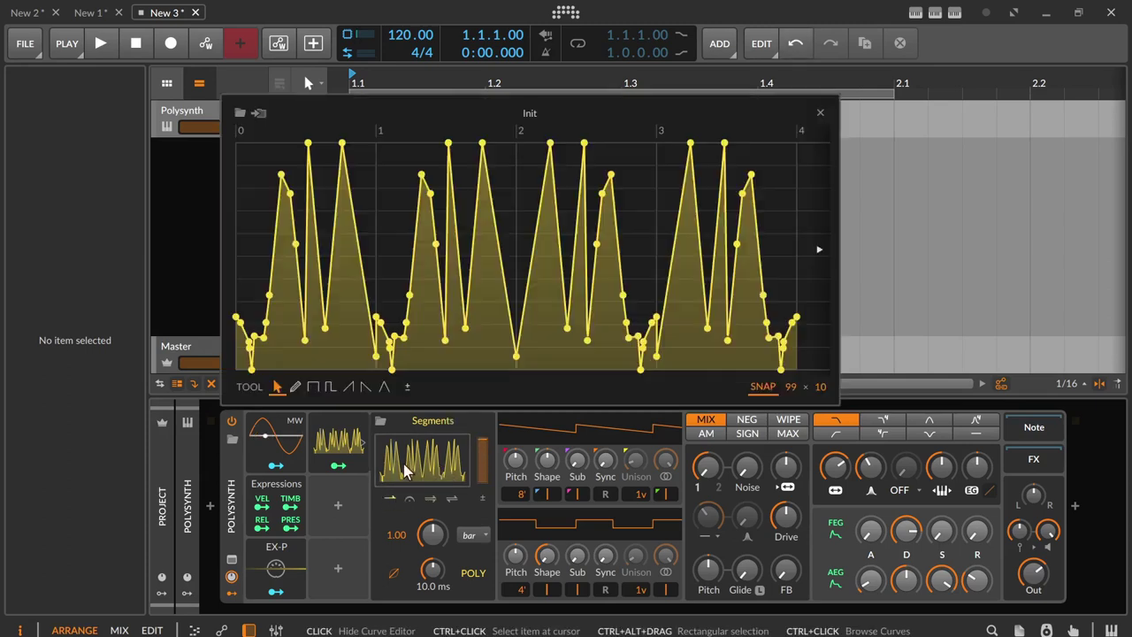
right_click(468, 262)
mouse_move(655, 430)
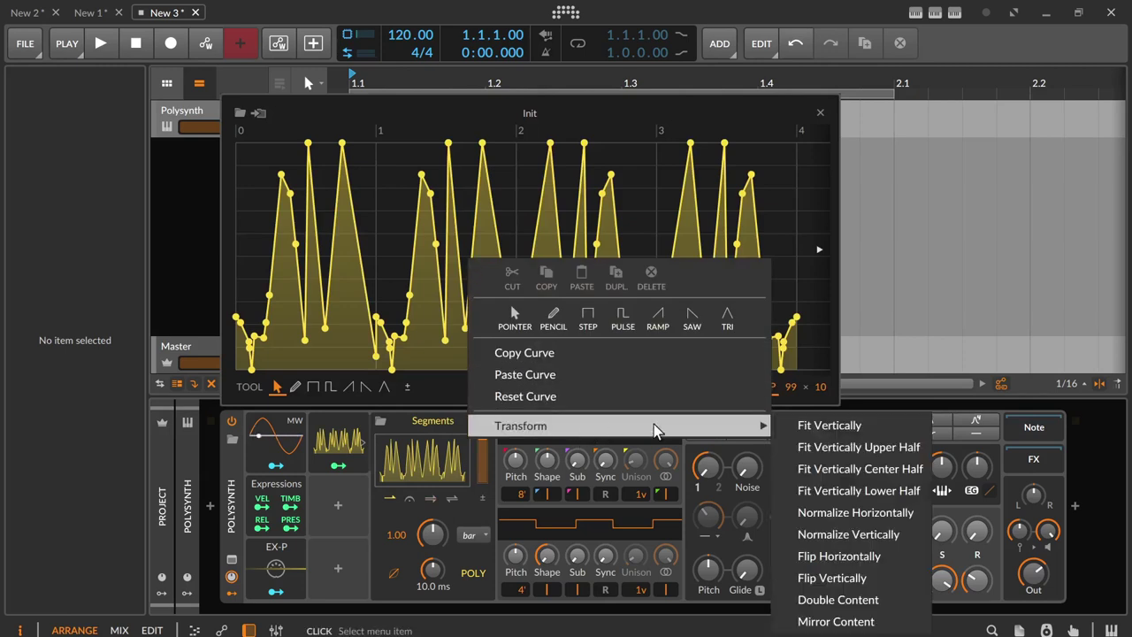
left_click(876, 512)
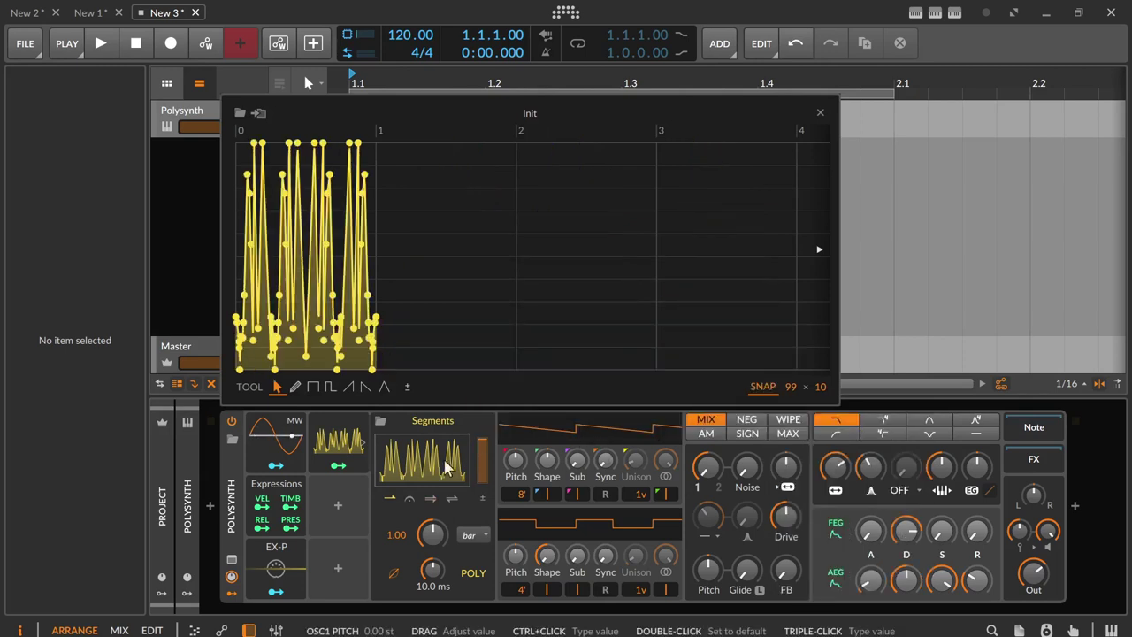
Move the hold point onto the tall peak, then switch to looping and extend the loop end right
left_click(410, 500)
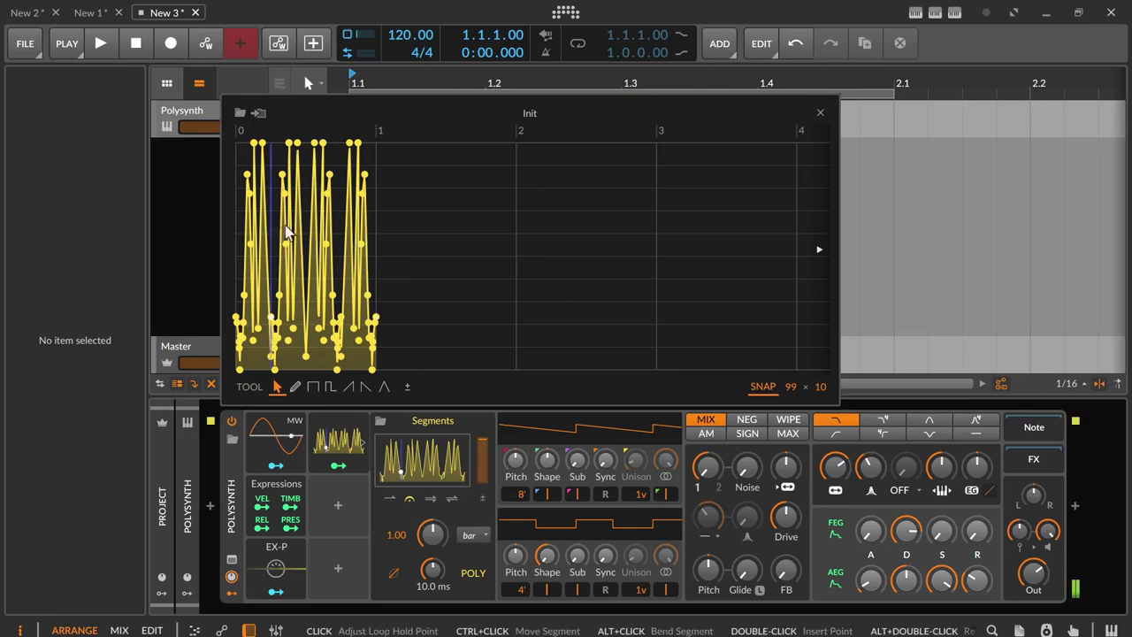
double_click(303, 134)
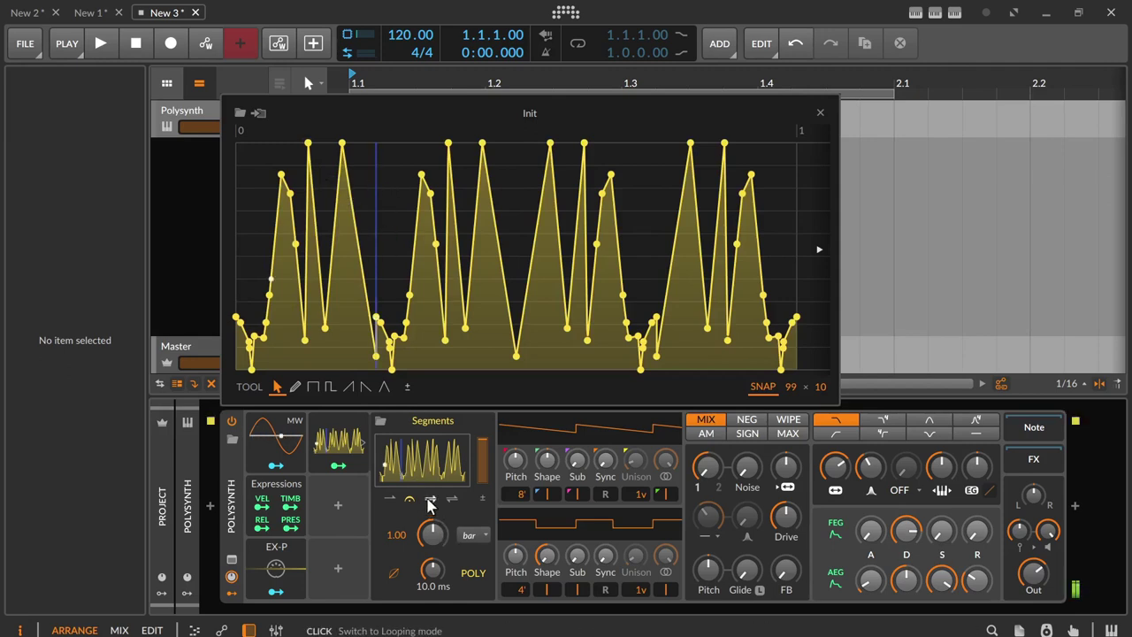
left_click_drag(377, 237, 452, 235)
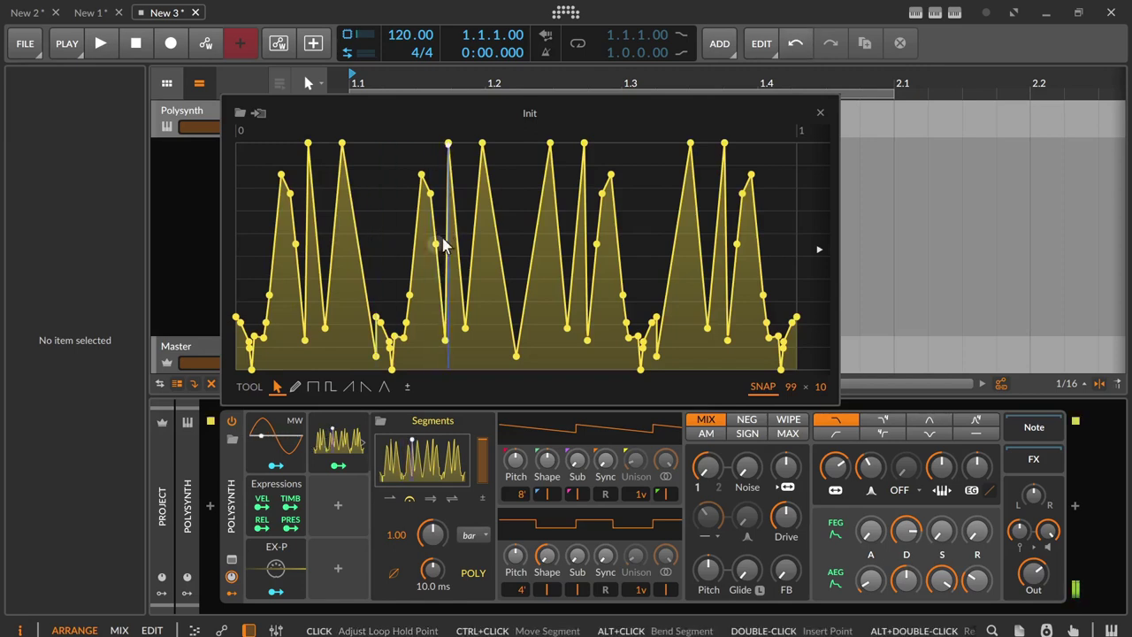
left_click(430, 500)
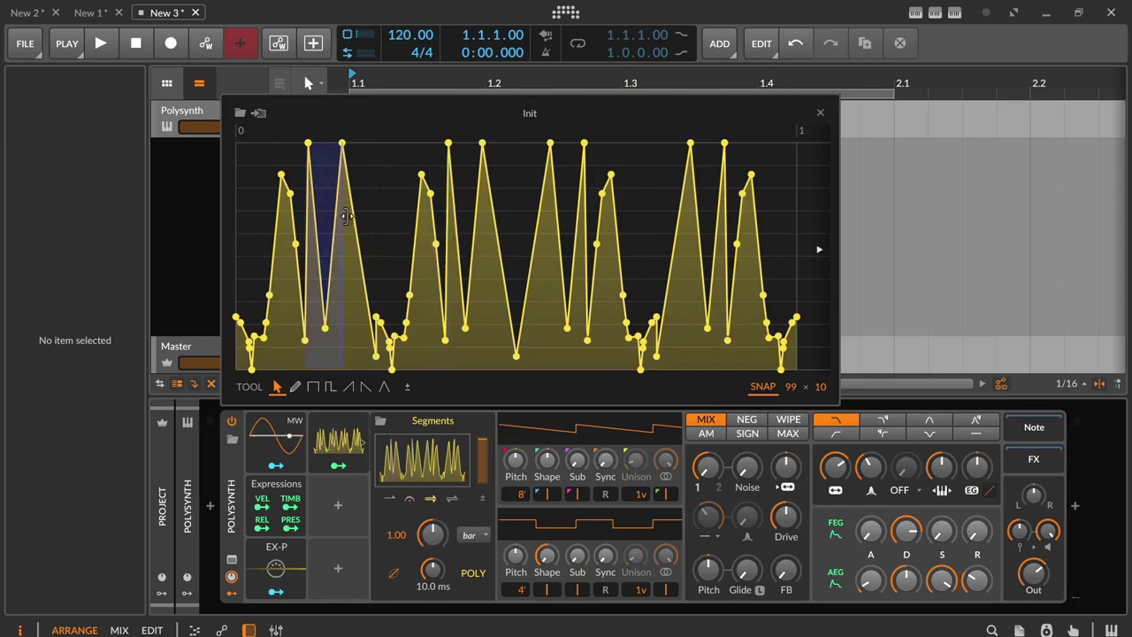
left_click_drag(341, 220, 435, 223)
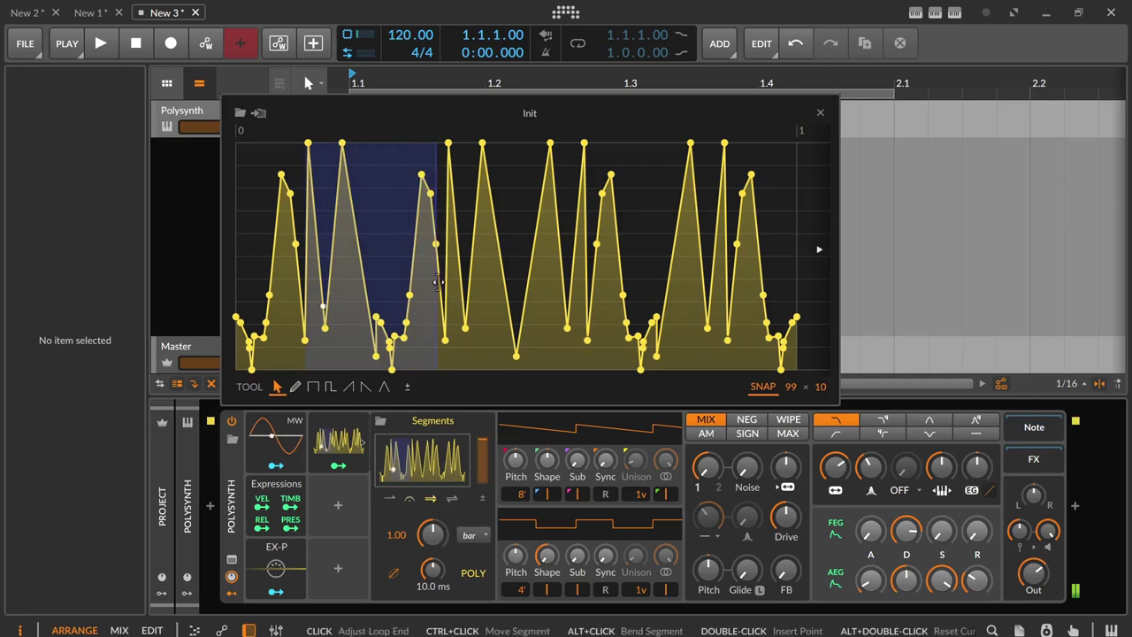
left_click_drag(435, 190, 586, 198)
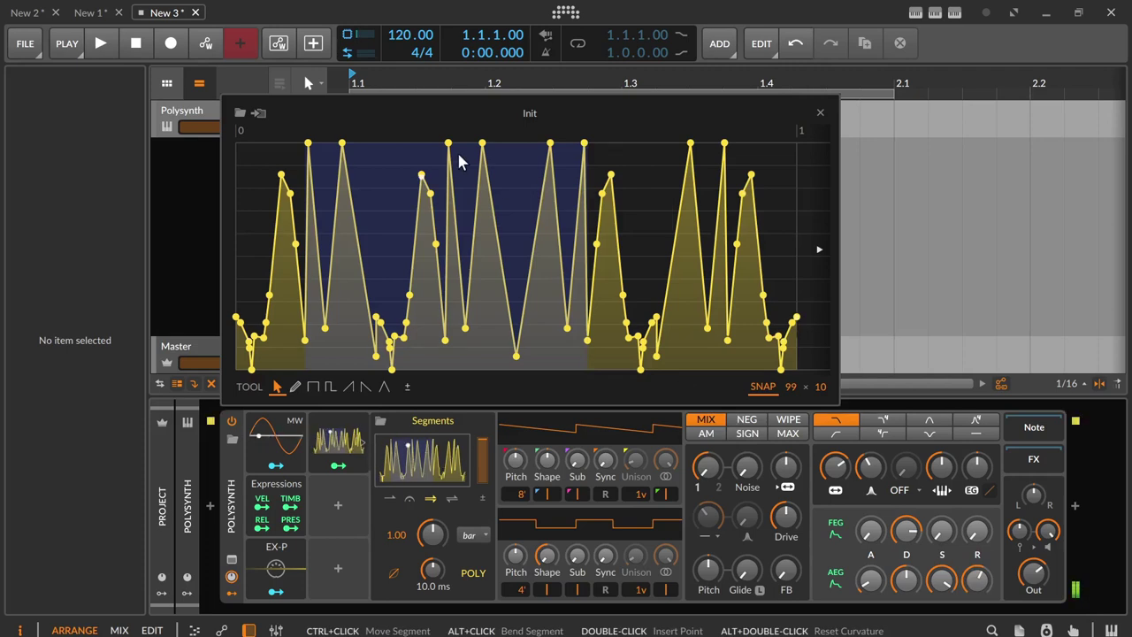
Raise AEG Release to 78%, narrow the loop around the central peaks, and set ping-pong looping
mouse_move(976, 579)
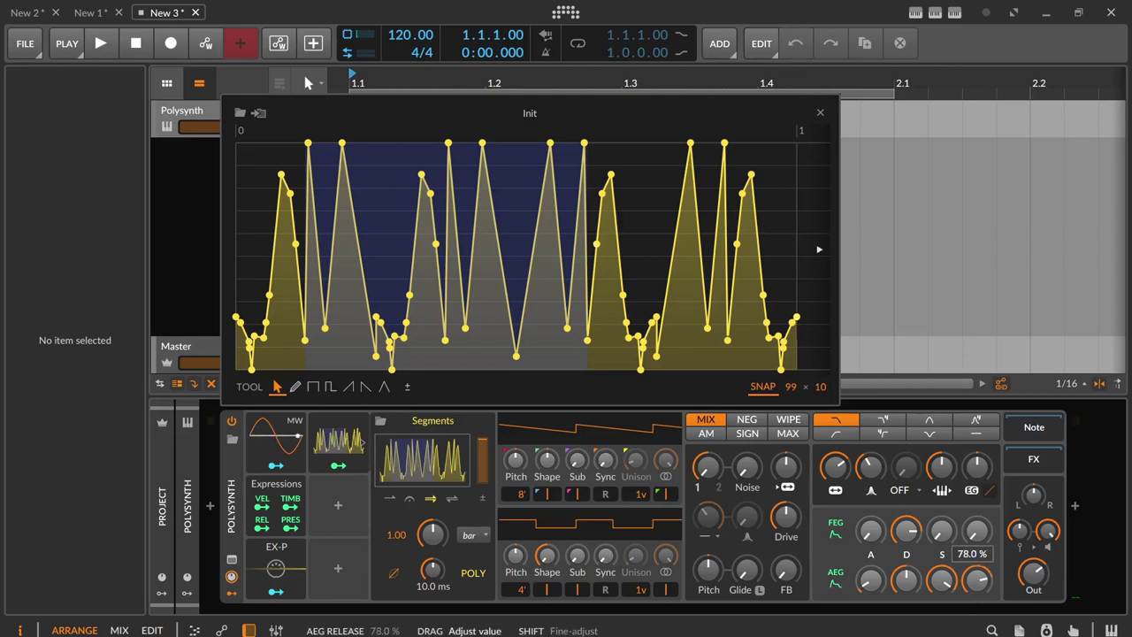
left_click_drag(976, 579, 976, 579)
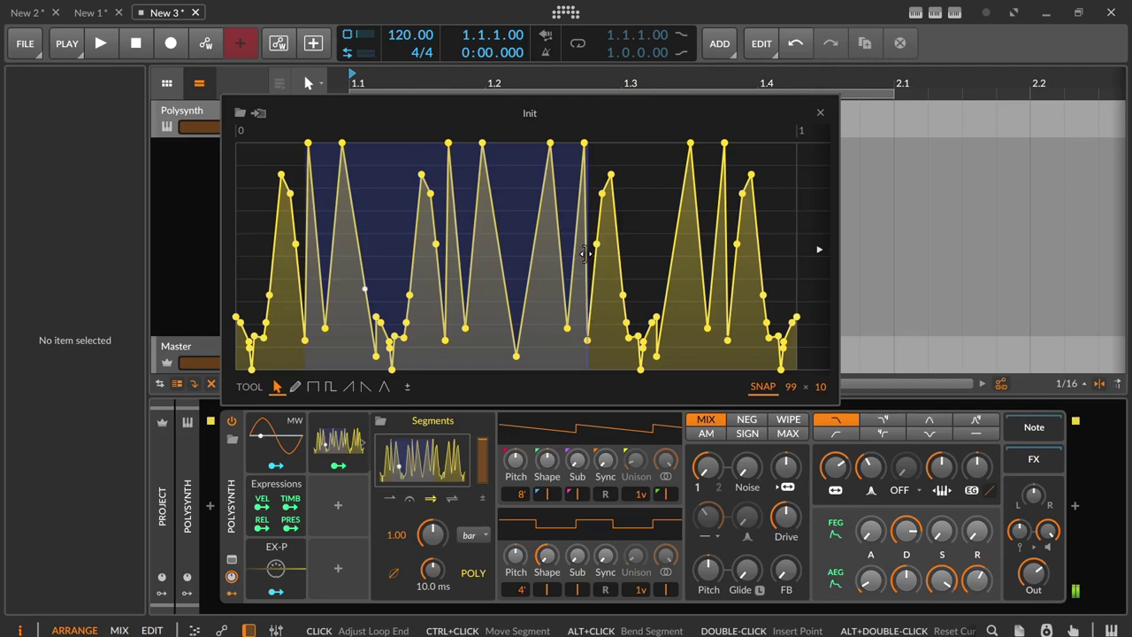
left_click_drag(593, 310, 550, 283)
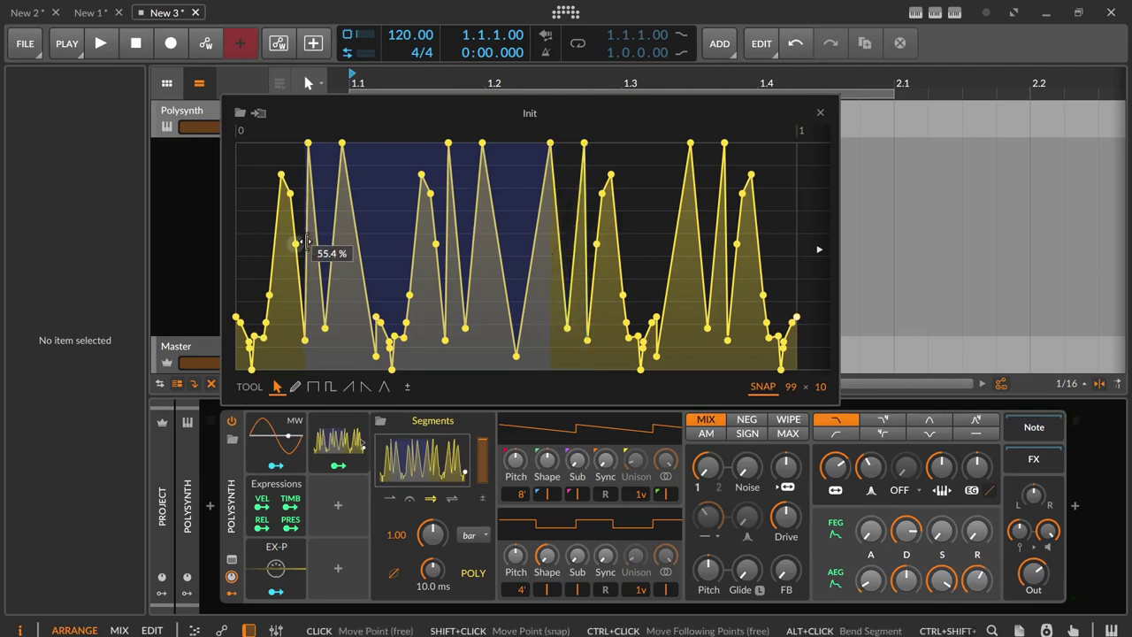
left_click_drag(324, 241, 357, 250)
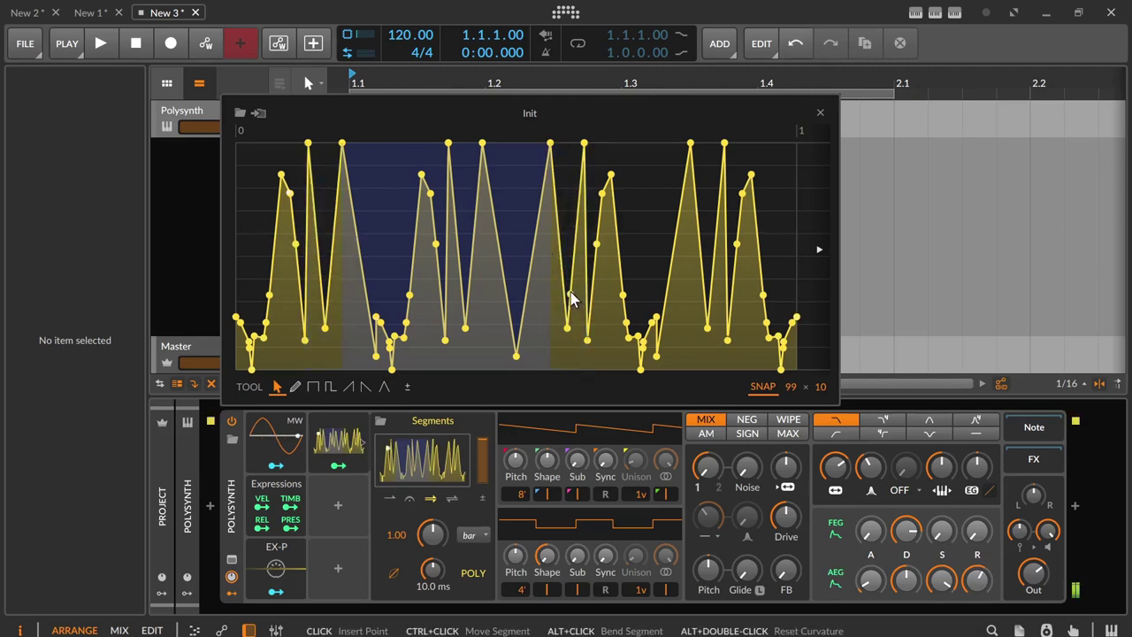
left_click(452, 498)
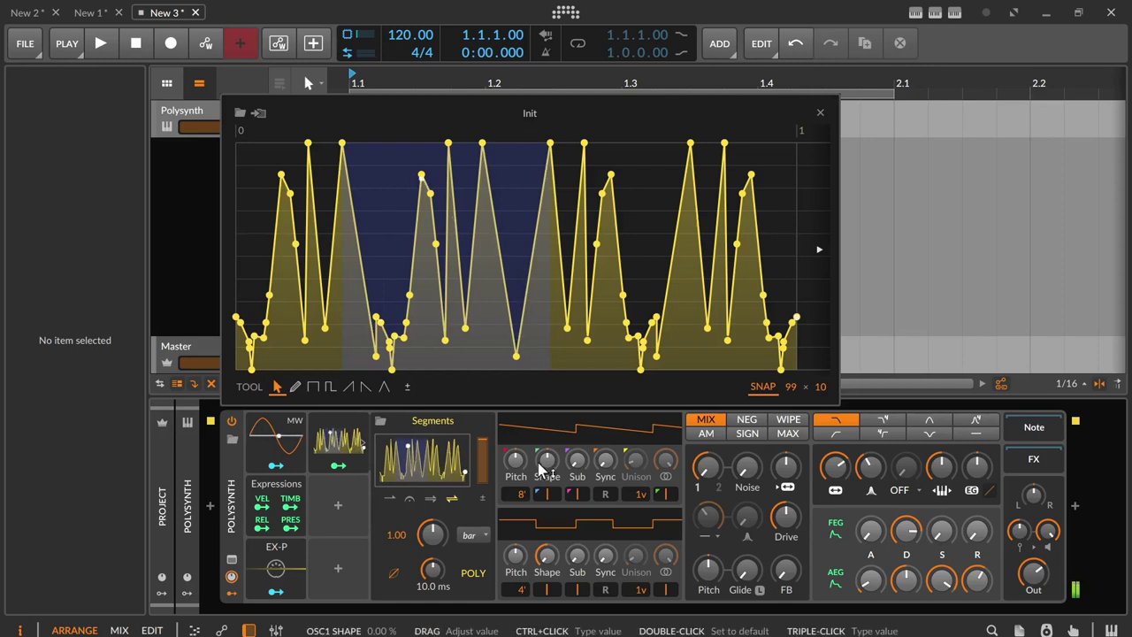
left_click_drag(550, 256, 601, 256)
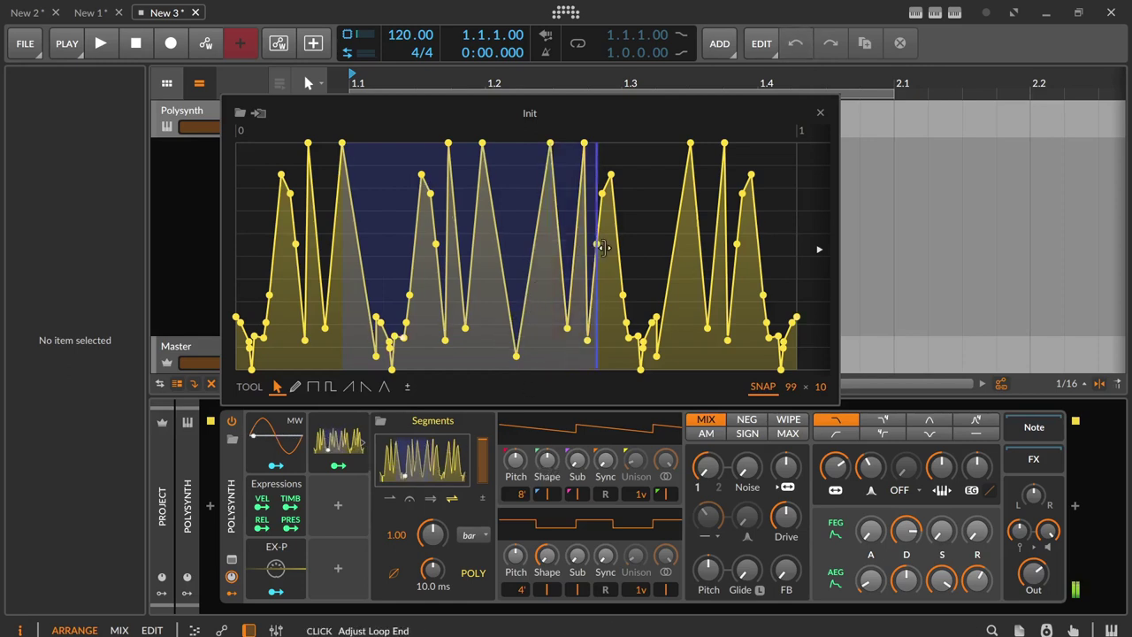
left_click_drag(384, 230, 464, 239)
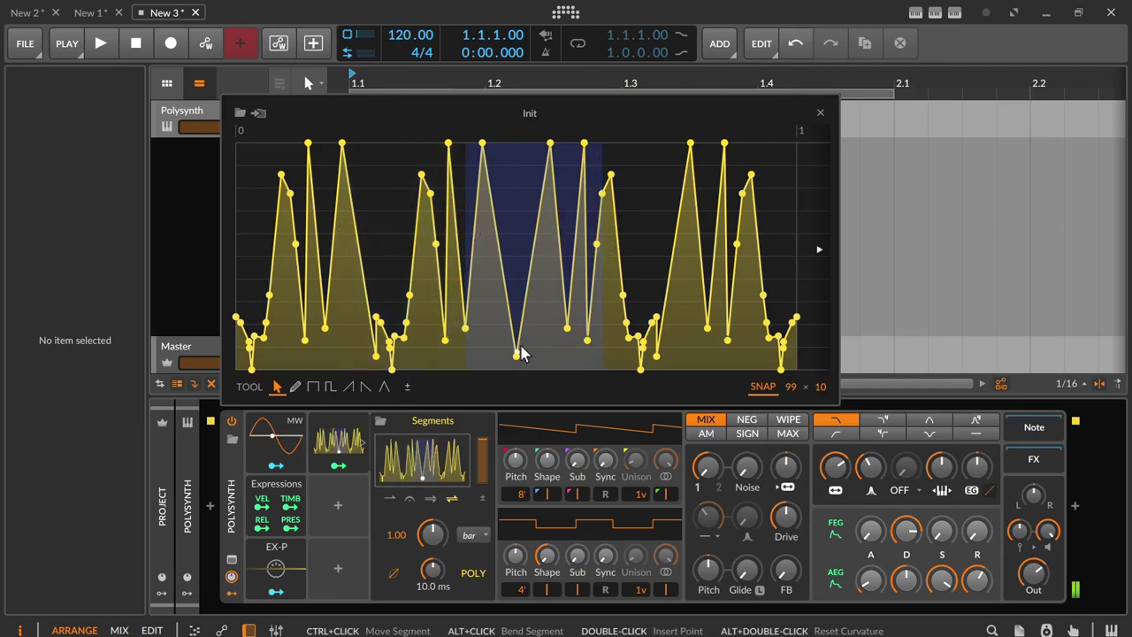
Toggle the ± polarity, set the Segments rate to 9.18 bars, and show the timebase list
left_click(482, 499)
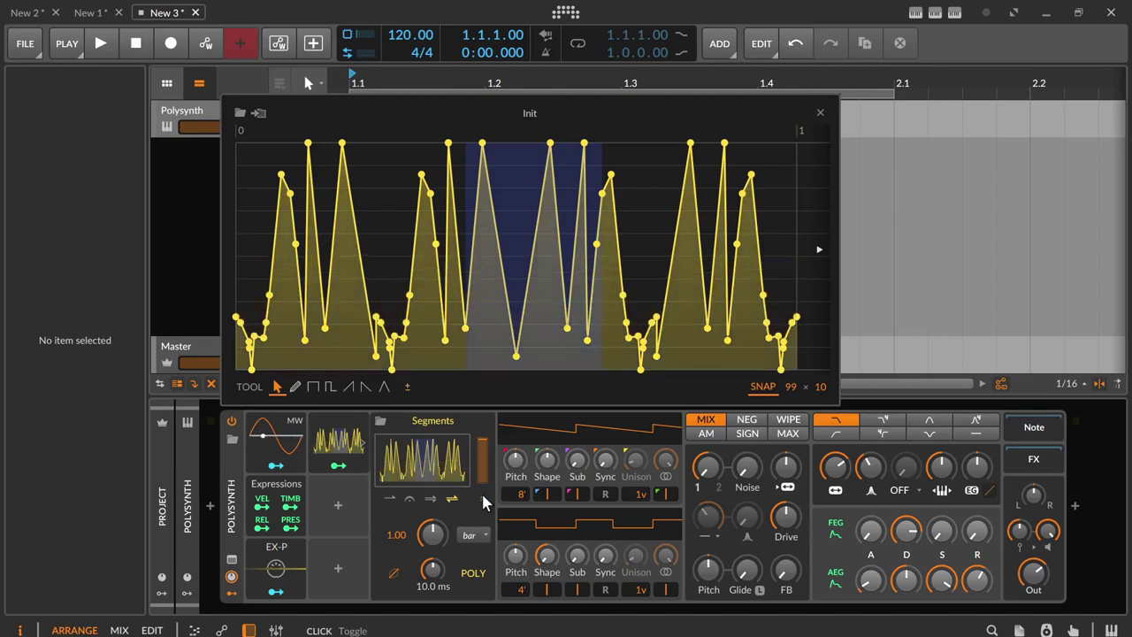
left_click_drag(439, 528, 439, 601)
left_click_drag(430, 535, 430, 531)
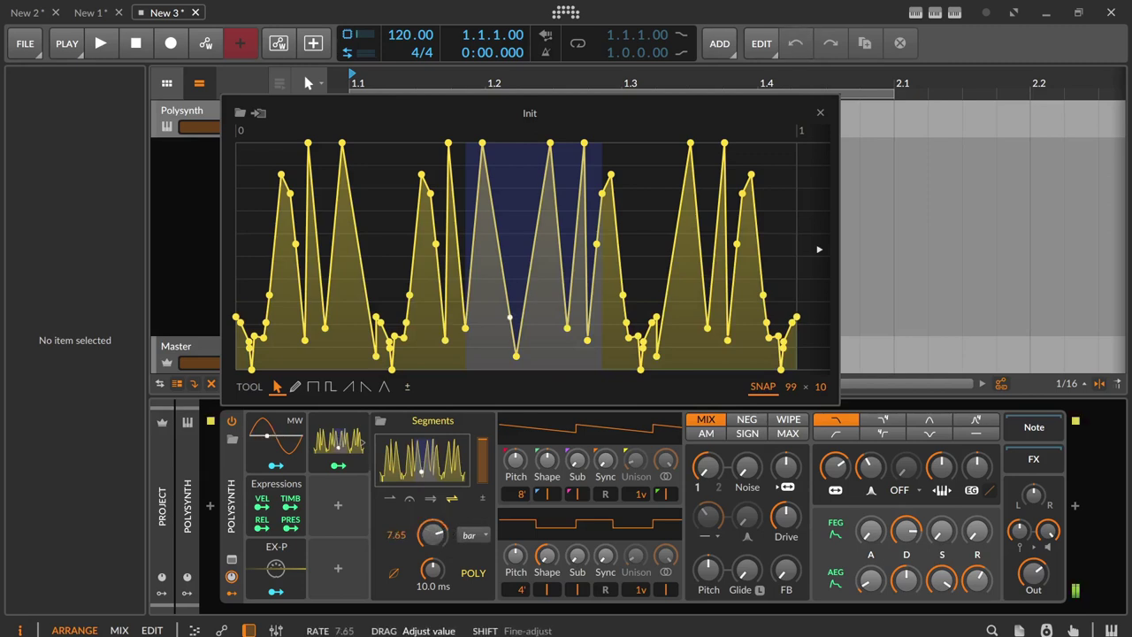
left_click(470, 534)
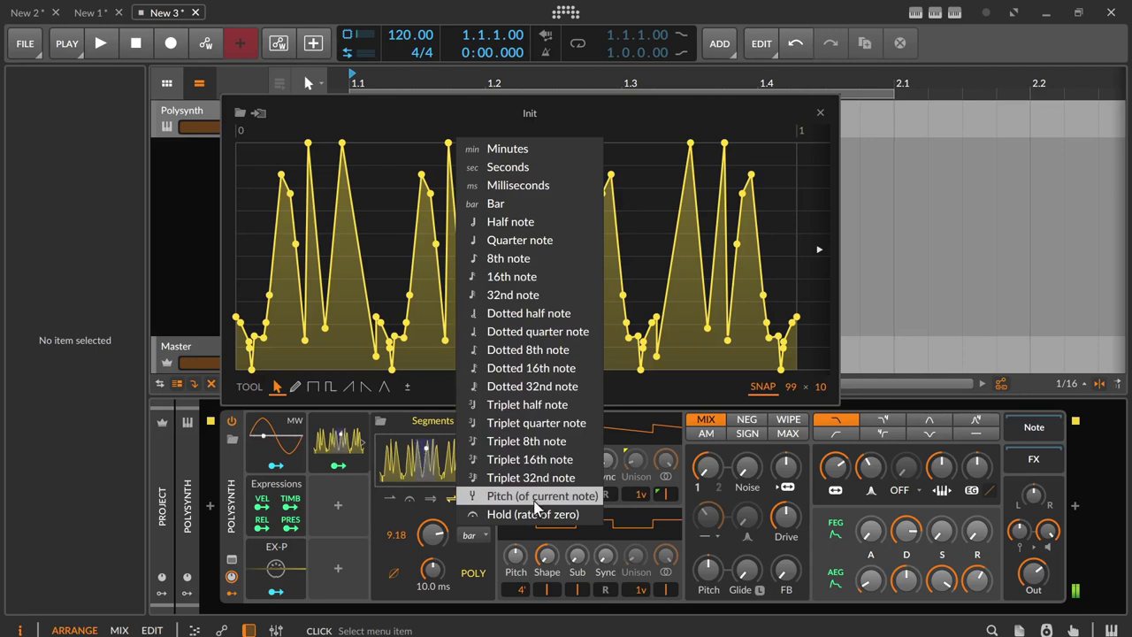
Turn on envelope smoothing and lower the Segments rate to 2.37 bars
left_click(391, 511)
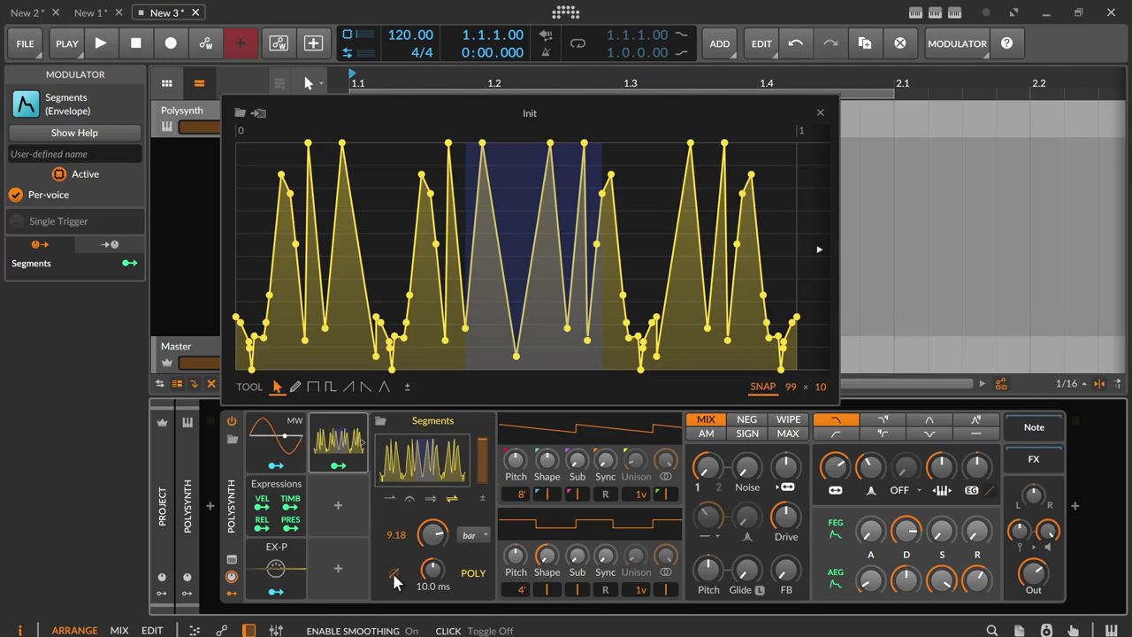
left_click(392, 569)
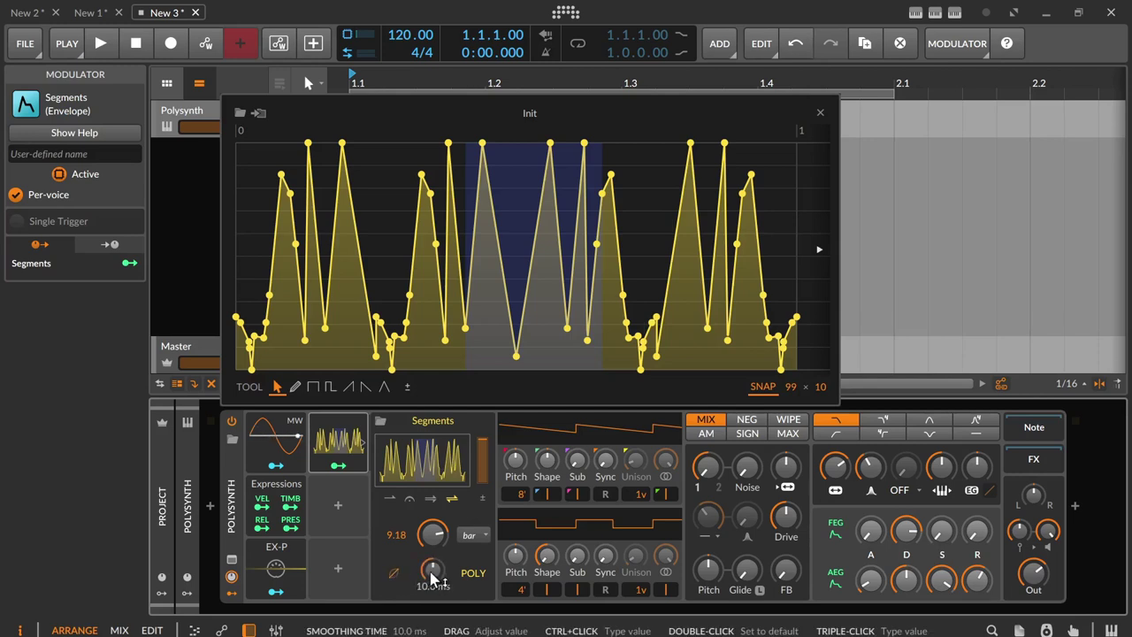
left_click_drag(433, 534, 433, 575)
Switch smoothing off, turn Per-voice off, and enable Single Trigger for the Segments modulator
left_click(393, 575)
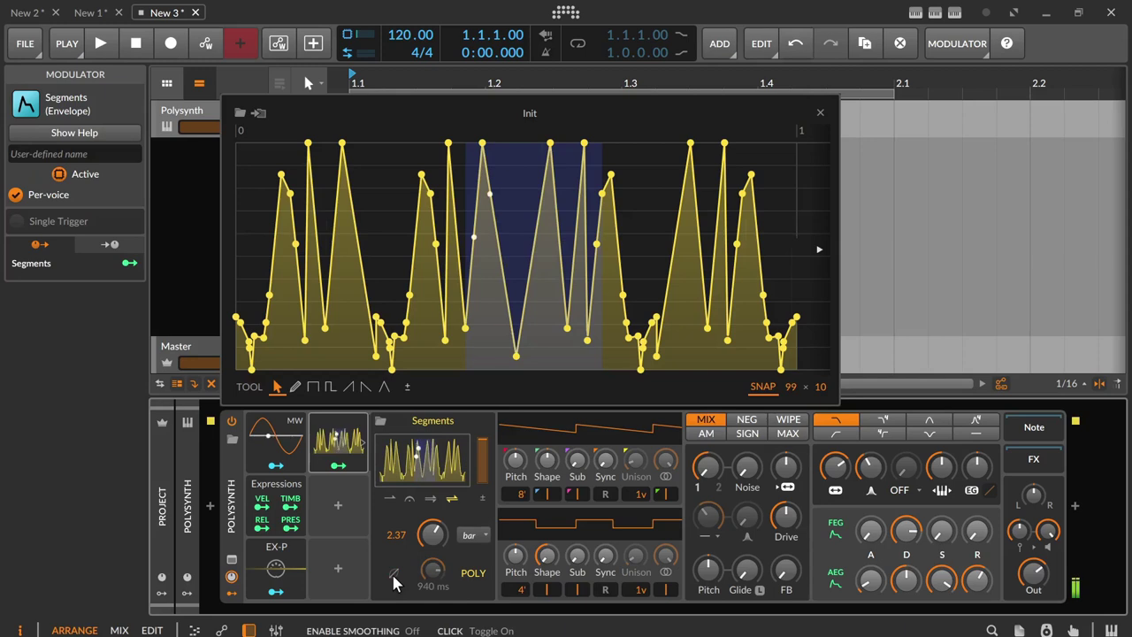
left_click(475, 570)
left_click(475, 571)
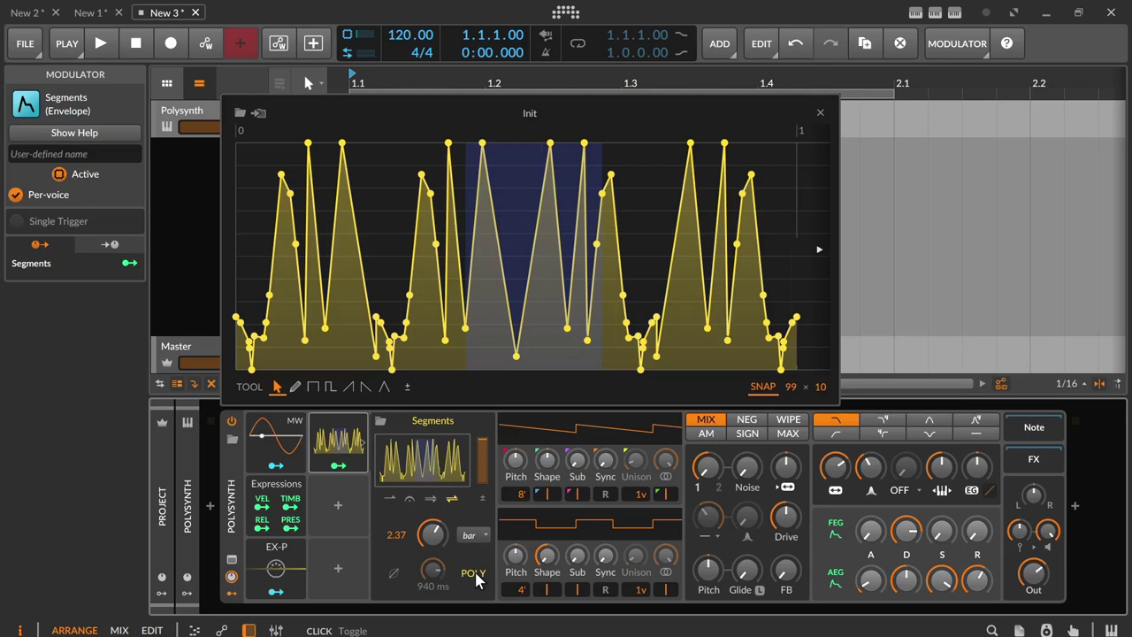
left_click(475, 572)
left_click(475, 572)
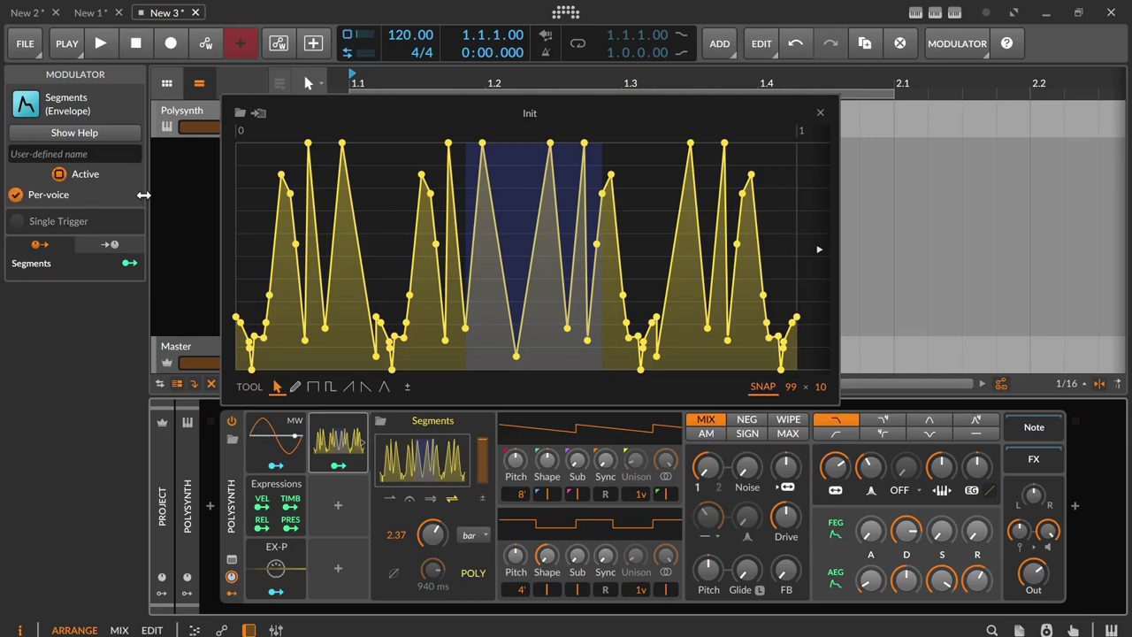
left_click(17, 195)
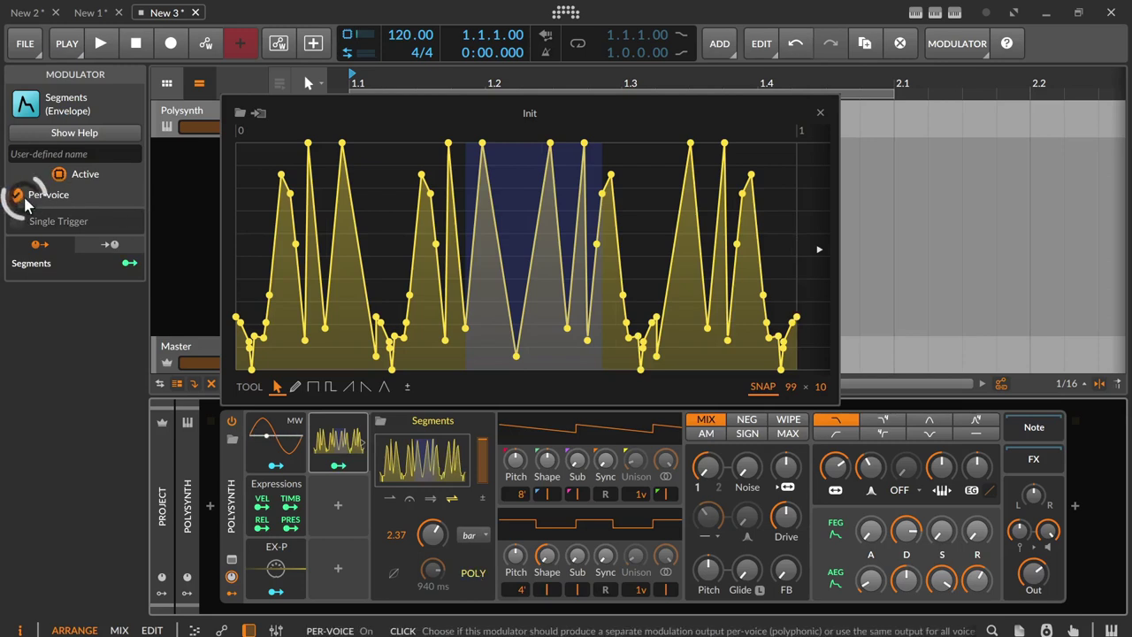
left_click(475, 573)
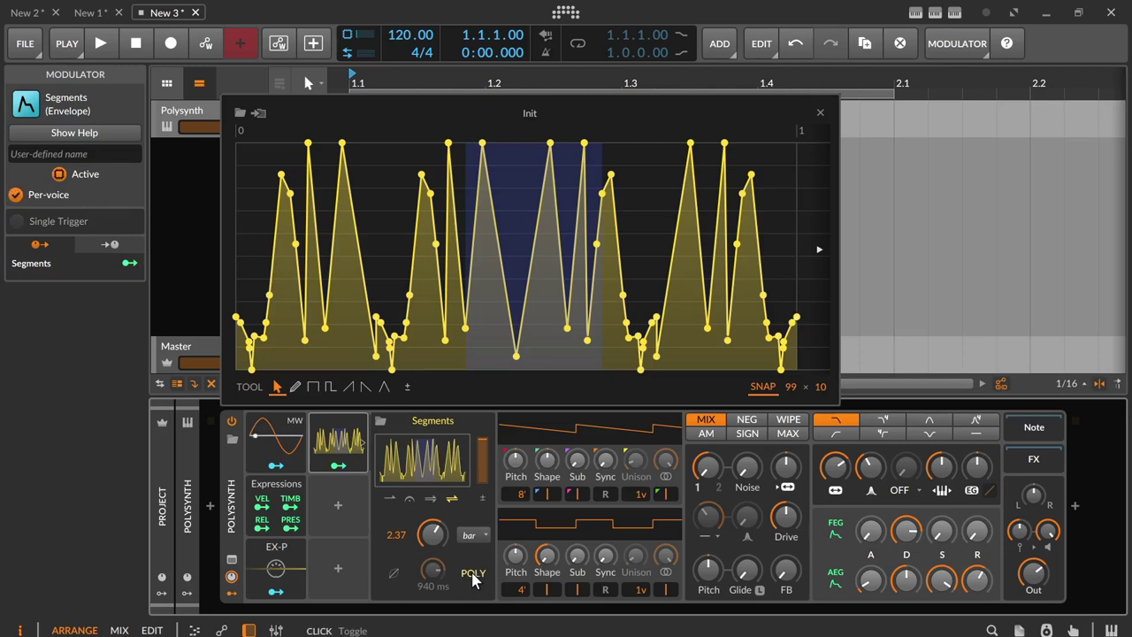
left_click(473, 573)
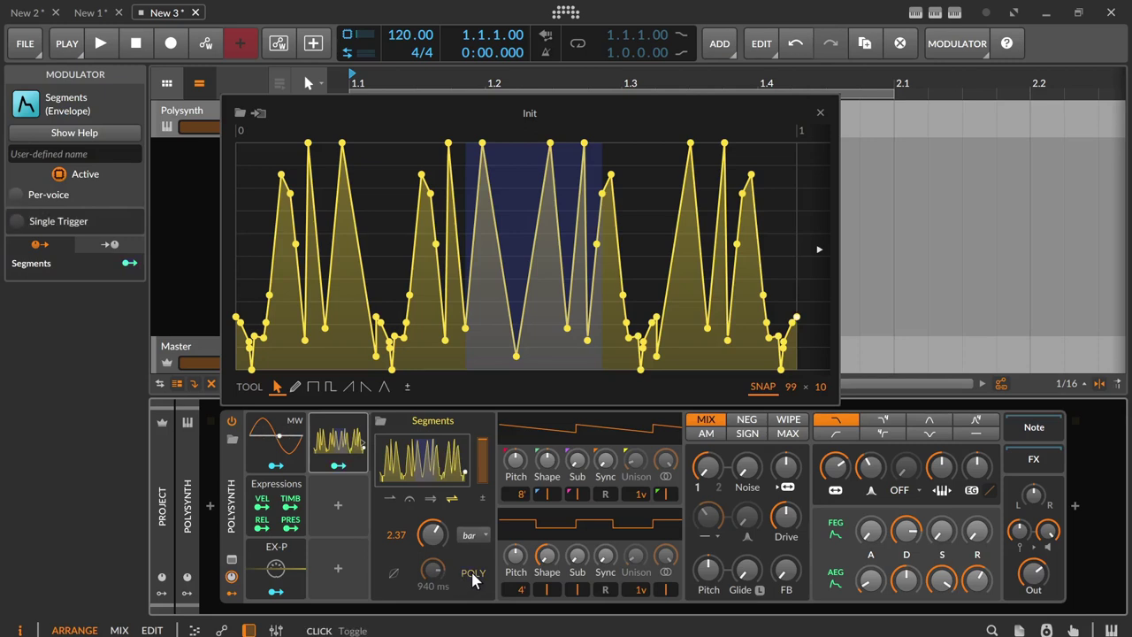
left_click(17, 222)
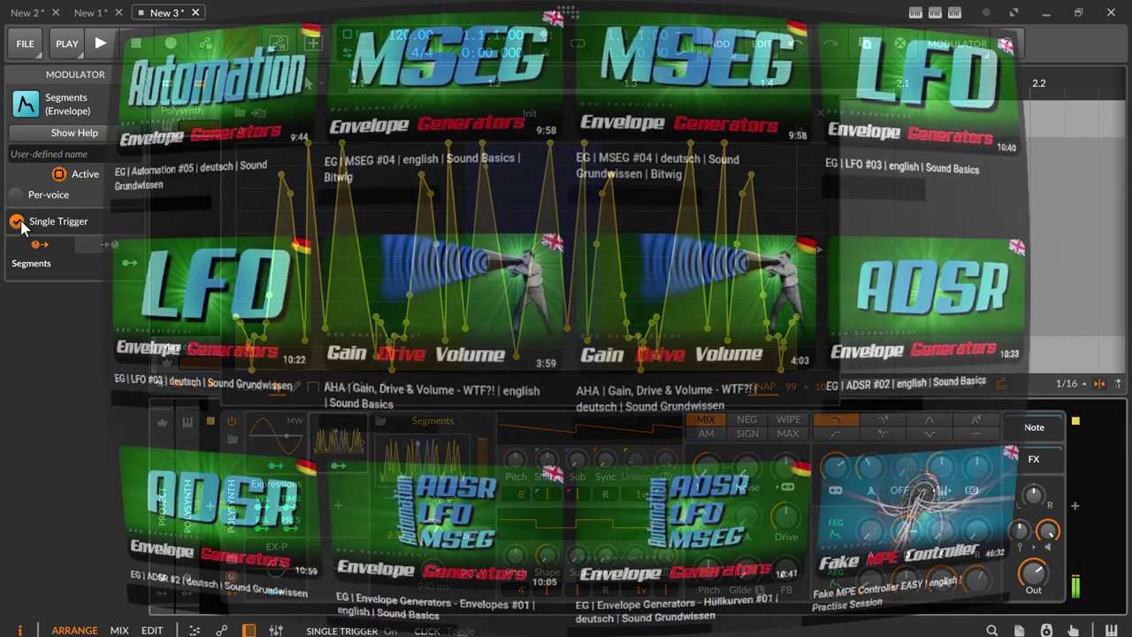
Untick Single Trigger and re-tick Per-voice in the Modulator inspector
left_click(22, 224)
left_click(17, 195)
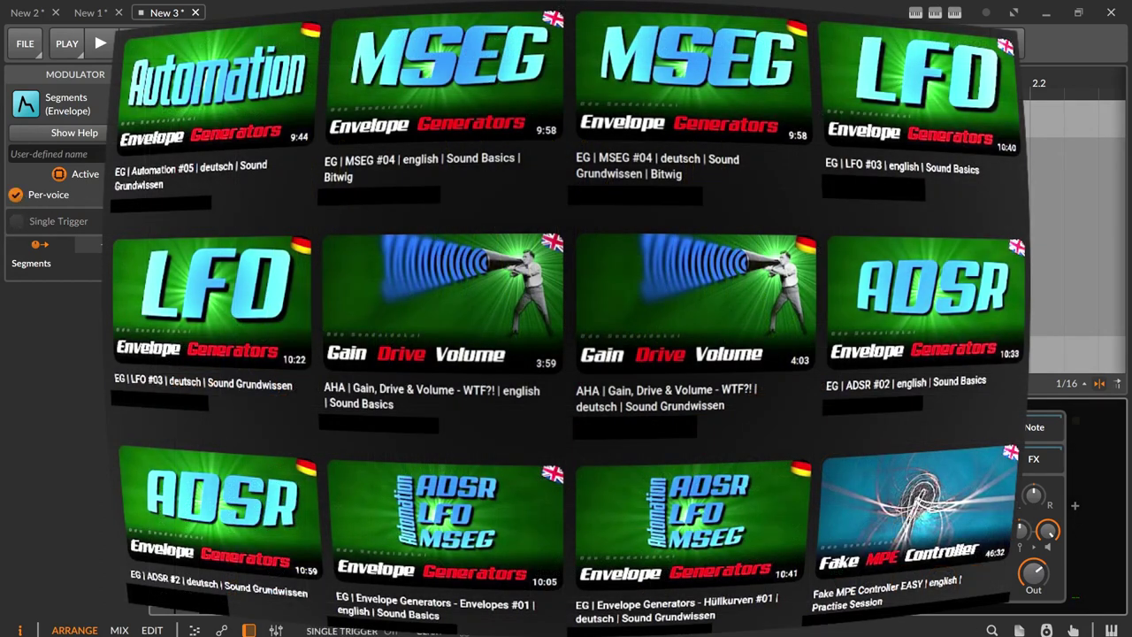